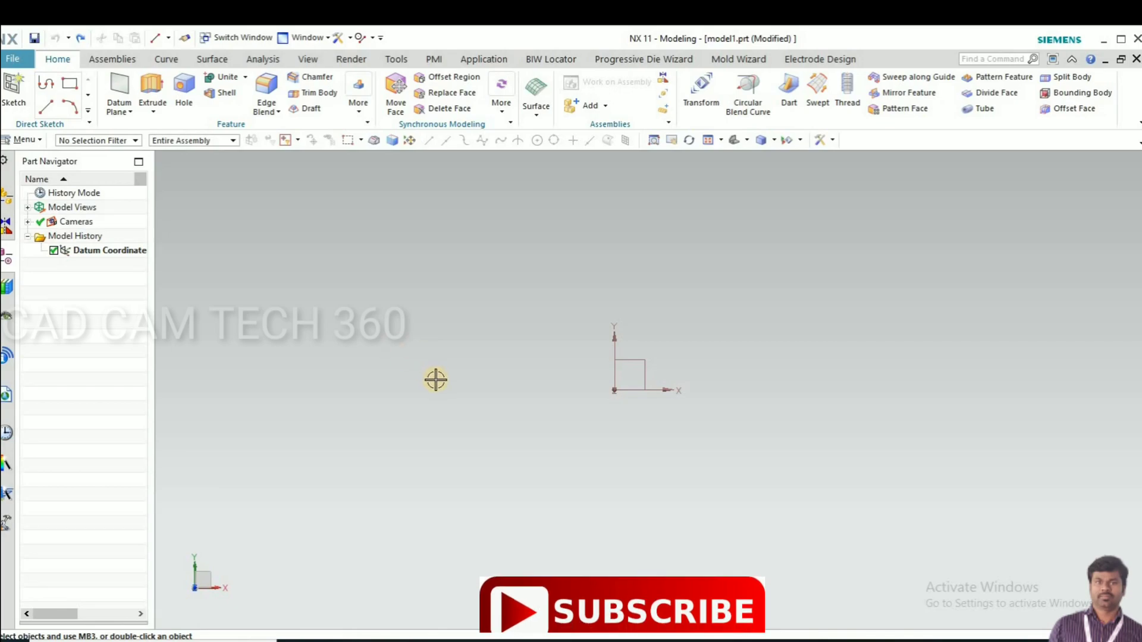
Step: Create a sketch on the XY plane of the datum coordinate system
{"action": "left_click", "coordinate": [10, 89]}
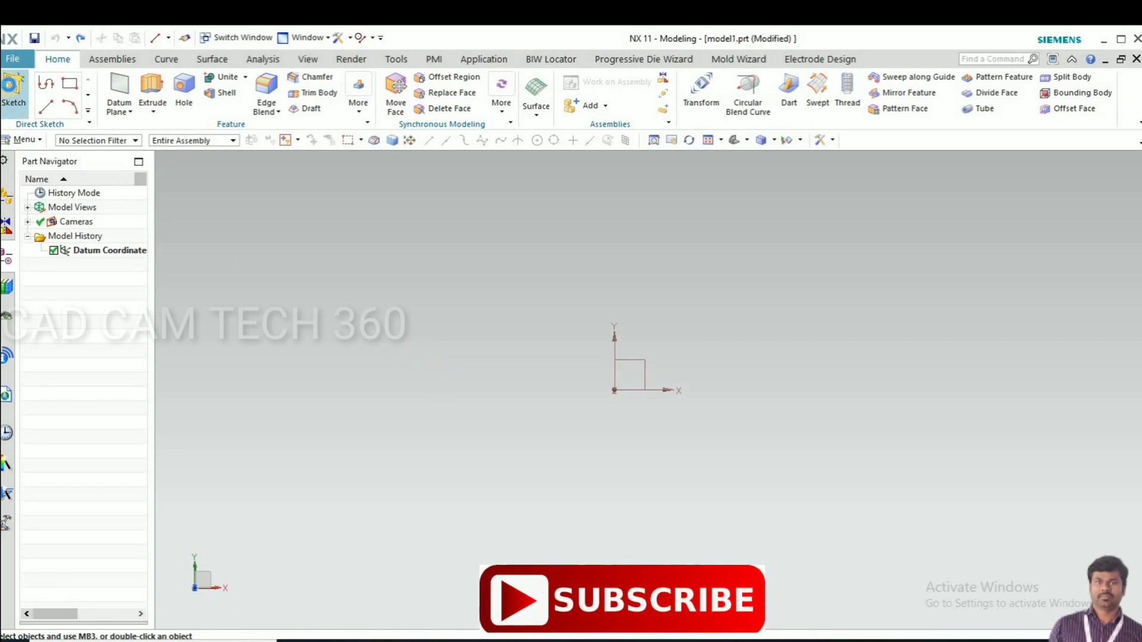
{"action": "left_click", "coordinate": [628, 361]}
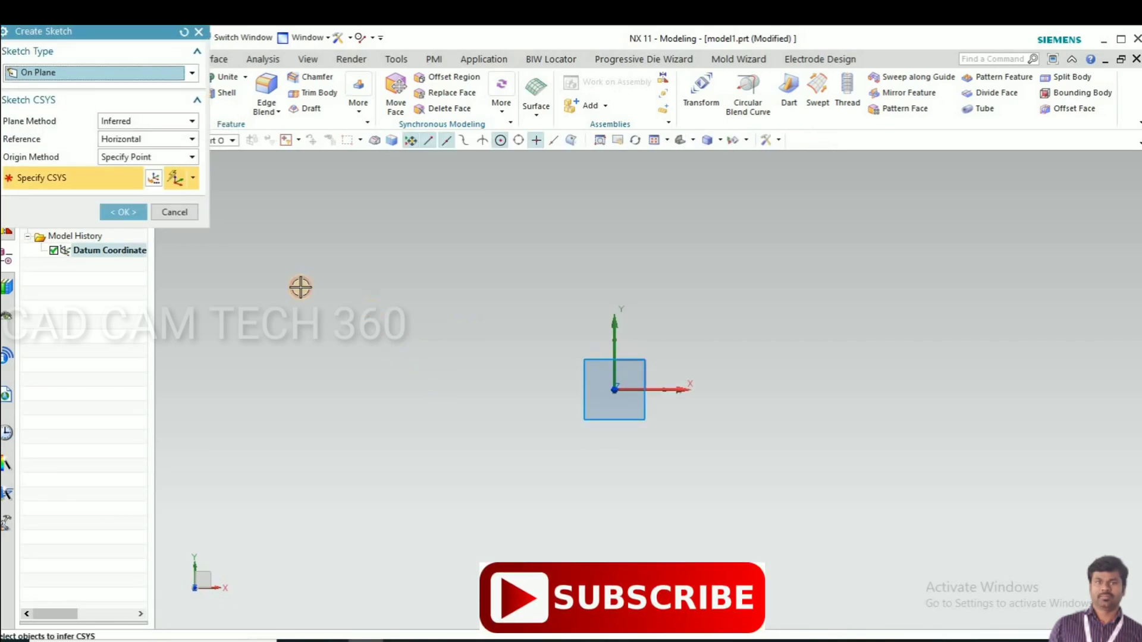
{"action": "left_click", "coordinate": [119, 212]}
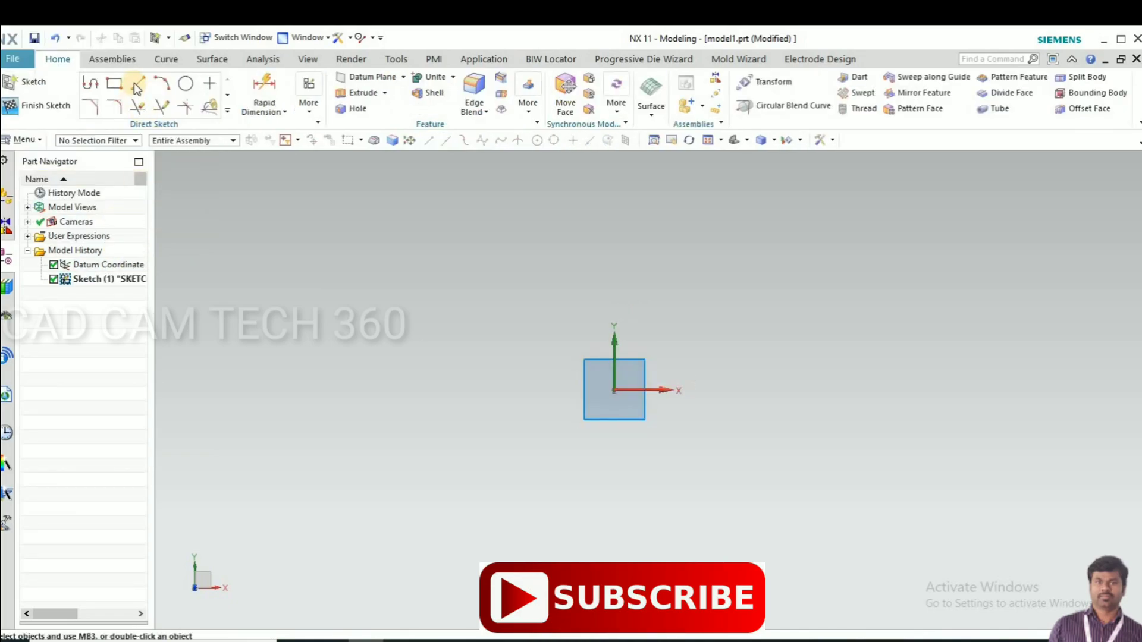
Step: Sketch a horizontal line about 169 mm long and a vertical line about 113 mm long crossing it near the origin
{"action": "left_click", "coordinate": [434, 355]}
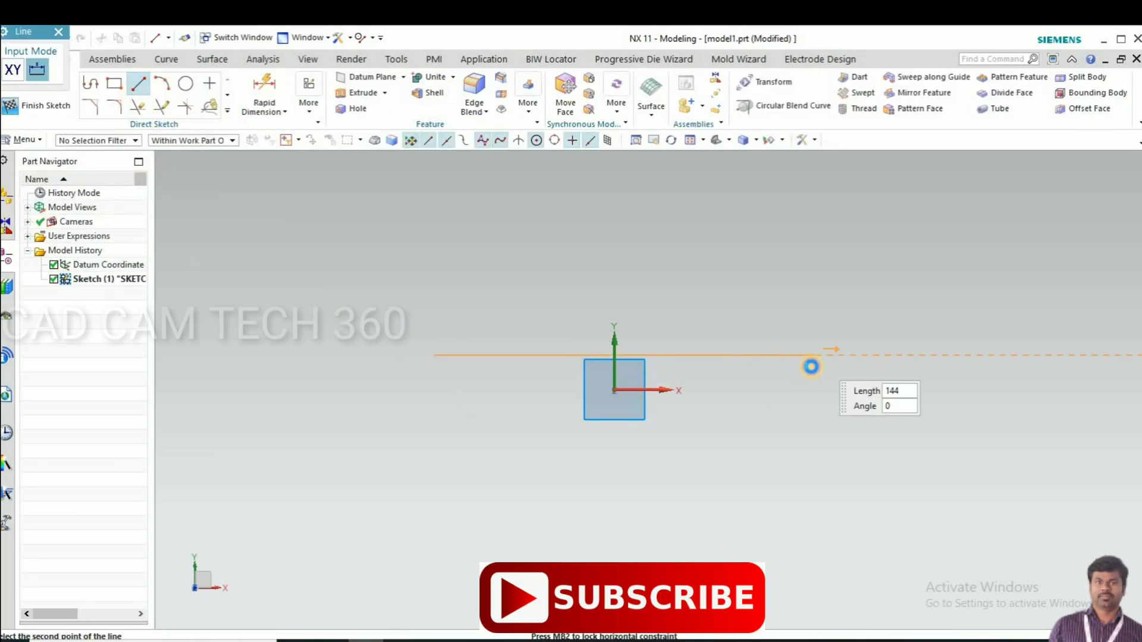
{"action": "left_click", "coordinate": [882, 355]}
{"action": "left_click", "coordinate": [640, 263]}
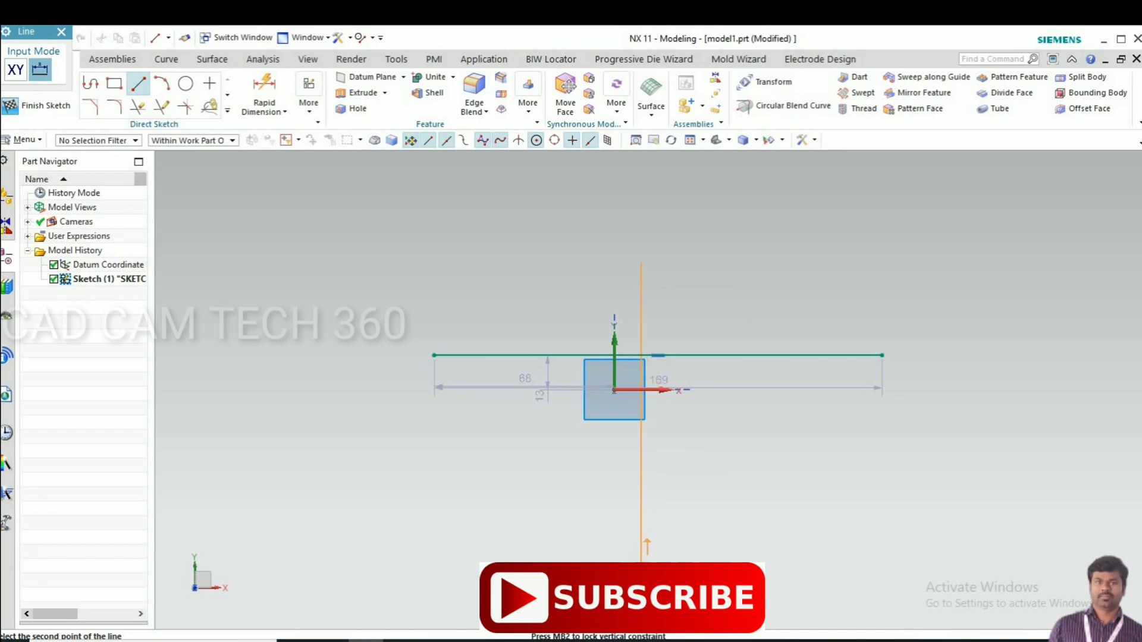
{"action": "left_click", "coordinate": [641, 560]}
{"action": "key", "text": "Escape"}
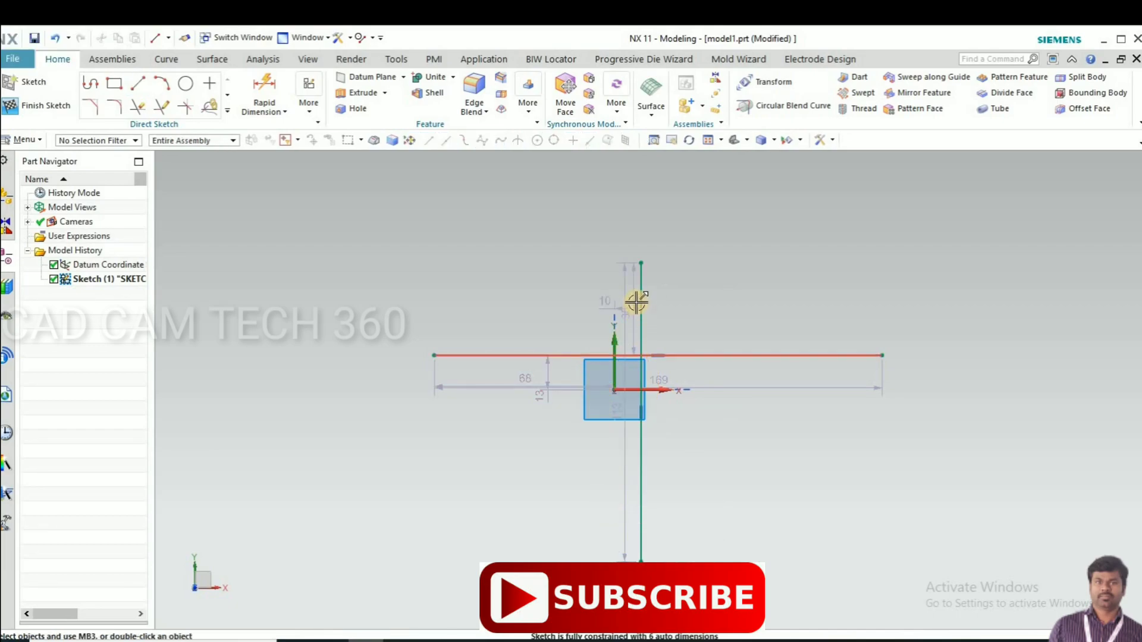
Step: Constrain the vertical line collinear with the Y axis and the horizontal line collinear with the X axis
{"action": "left_click", "coordinate": [639, 324]}
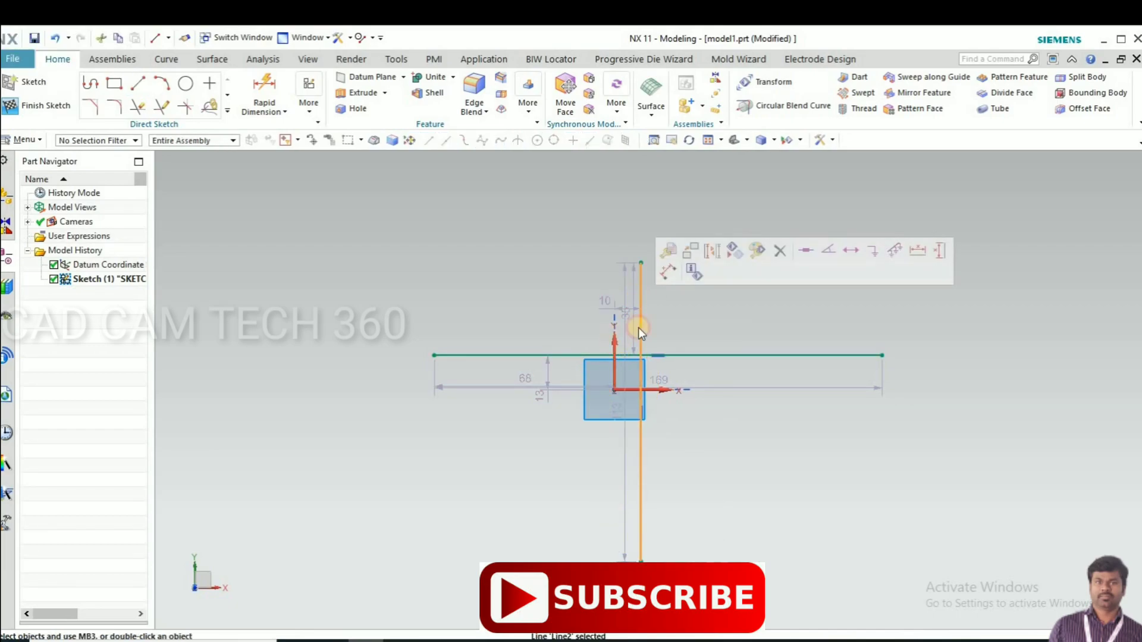
{"action": "left_click", "coordinate": [625, 327]}
{"action": "left_click", "coordinate": [778, 320]}
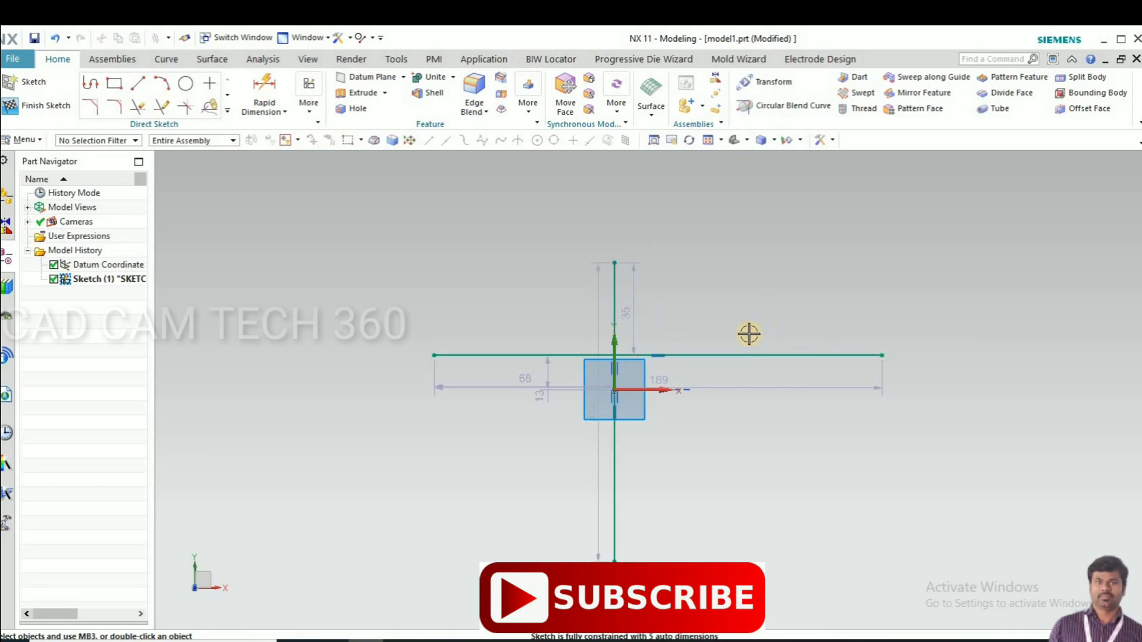
{"action": "left_click", "coordinate": [729, 355]}
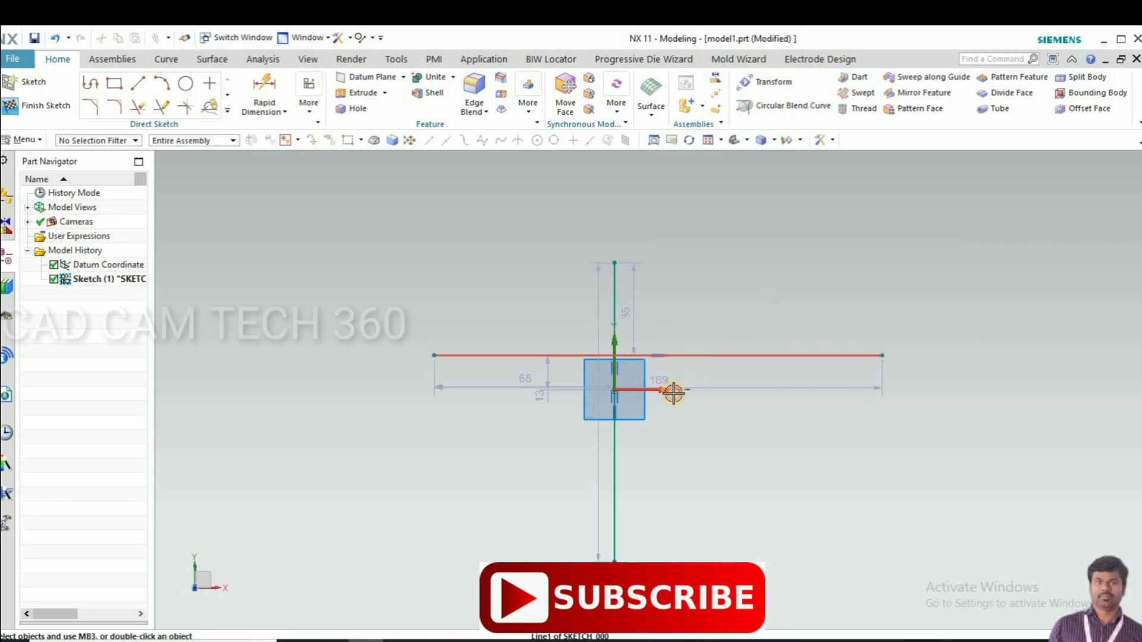
{"action": "left_click", "coordinate": [831, 368]}
{"action": "left_click", "coordinate": [822, 366]}
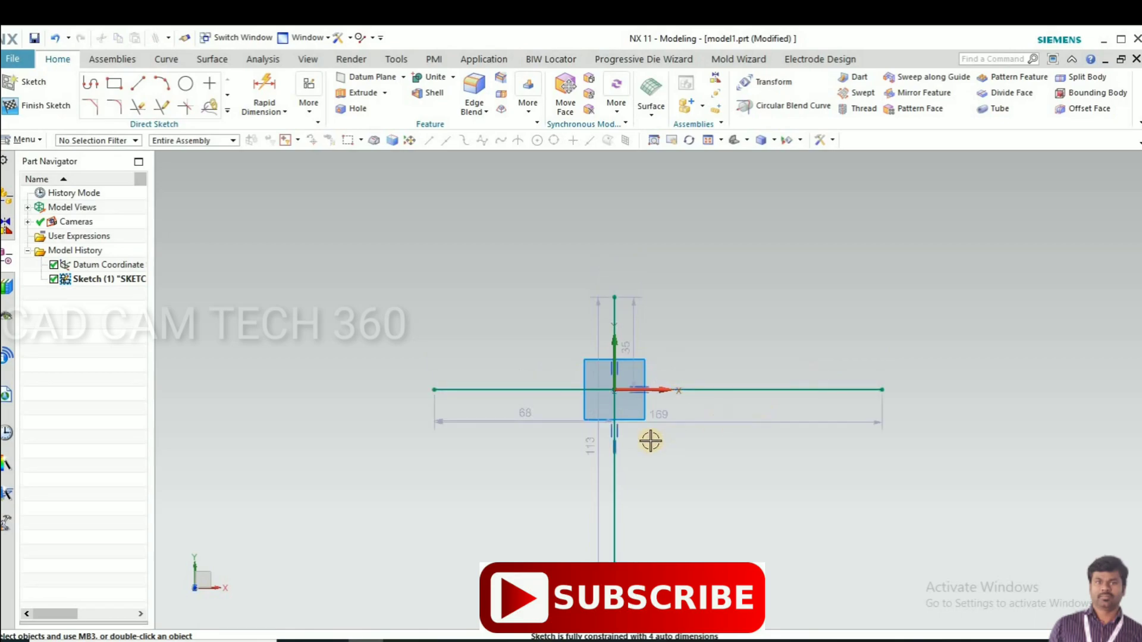
Step: Offset the vertical line 50 mm to each side with Offset Curve, one copy per side
{"action": "scroll", "coordinate": [563, 337], "scroll_direction": "up", "scroll_amount": 3}
{"action": "scroll", "coordinate": [567, 332], "scroll_direction": "down", "scroll_amount": 3}
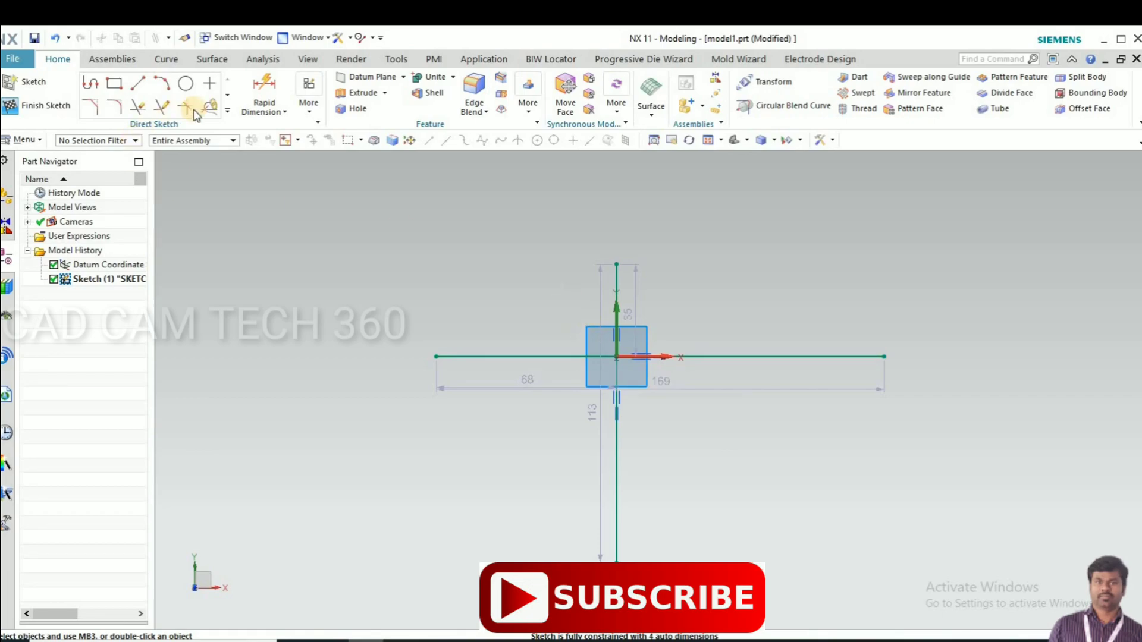
{"action": "left_click", "coordinate": [227, 111]}
{"action": "left_click", "coordinate": [183, 199]}
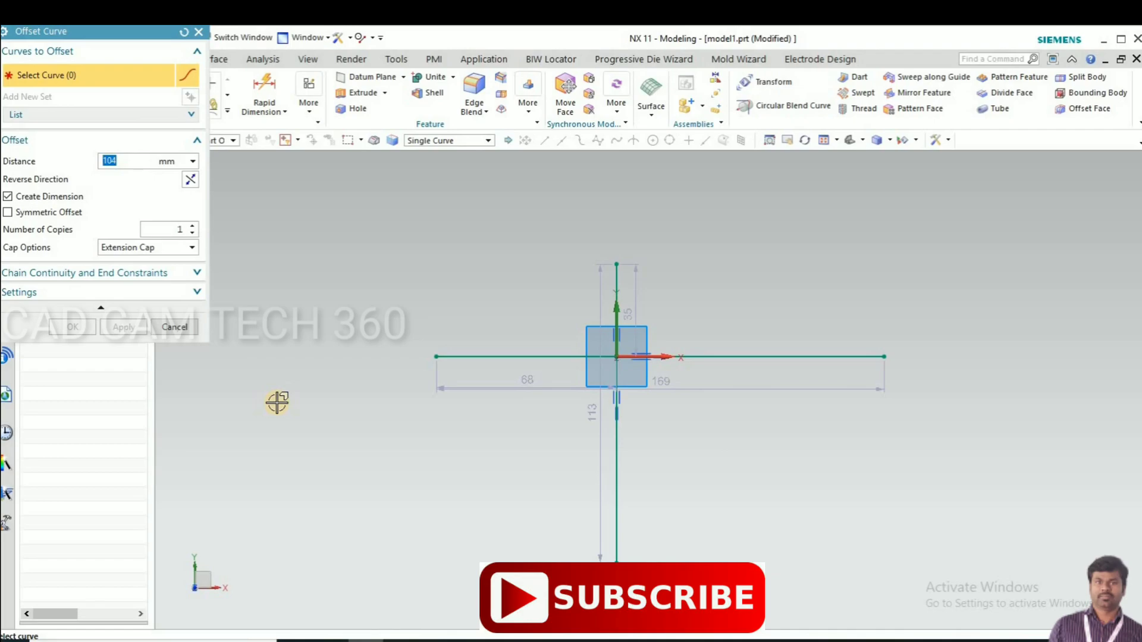
{"action": "type", "text": "50"}
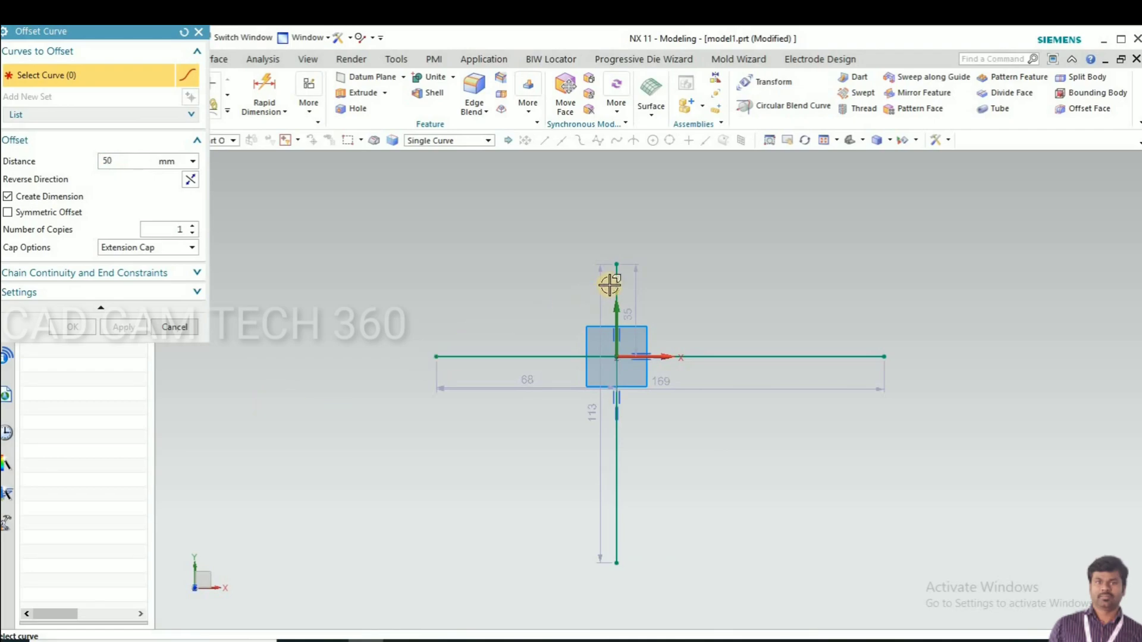
{"action": "left_click", "coordinate": [613, 280]}
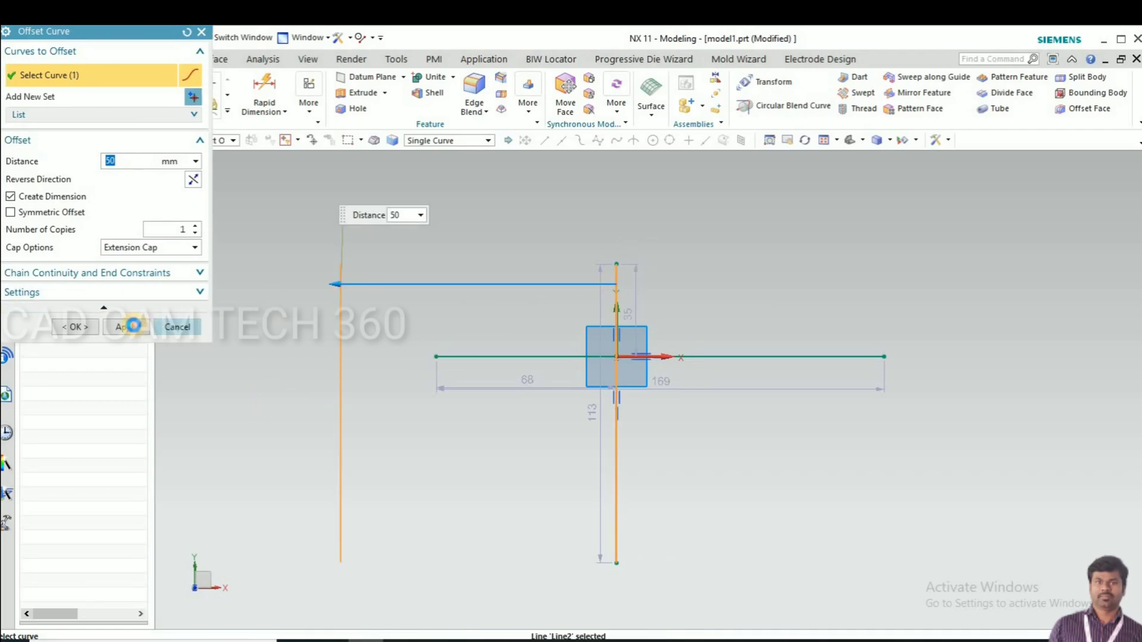
{"action": "left_click", "coordinate": [133, 325]}
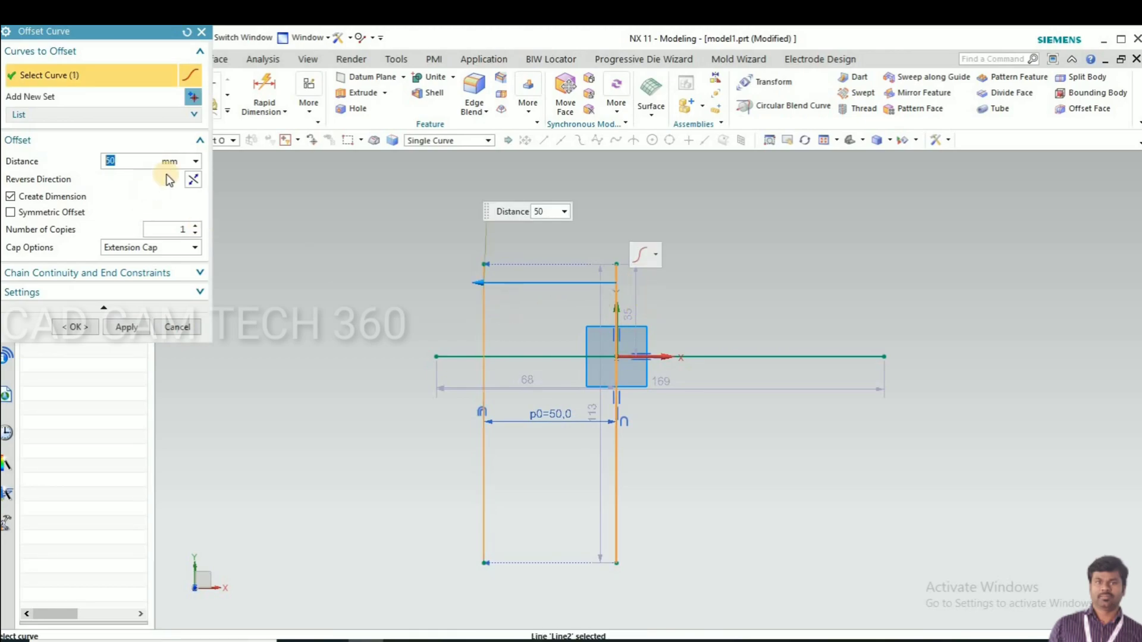
{"action": "left_click", "coordinate": [193, 179]}
{"action": "left_click", "coordinate": [126, 326]}
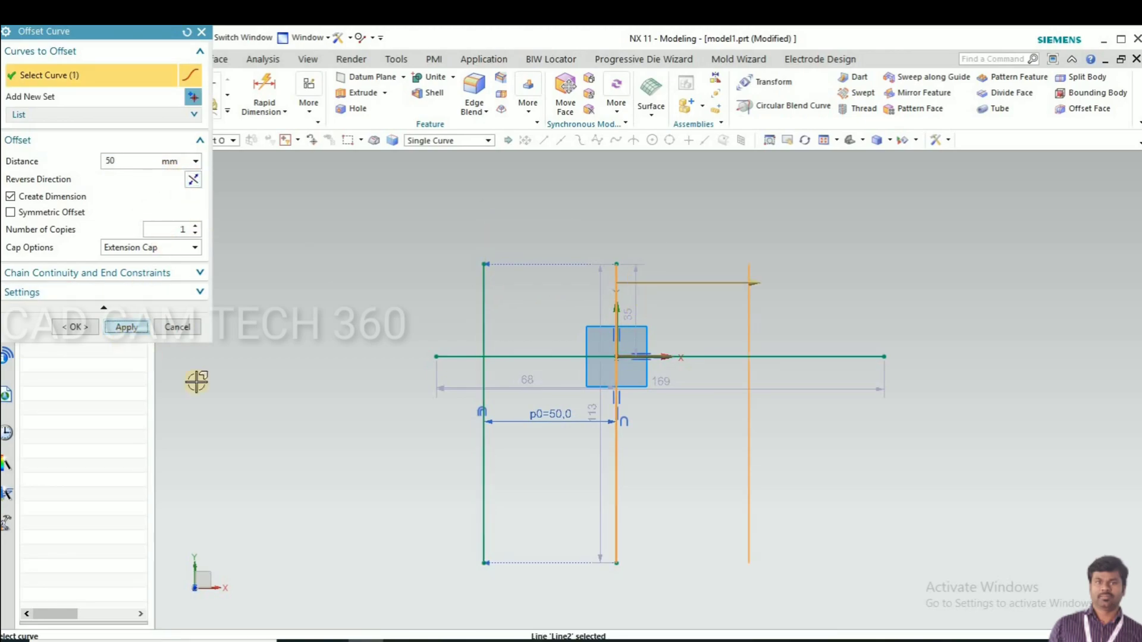
Step: Offset the horizontal line 30 mm upward and finish the Offset Curve command
{"action": "scroll", "coordinate": [454, 416], "scroll_direction": "down", "scroll_amount": 2}
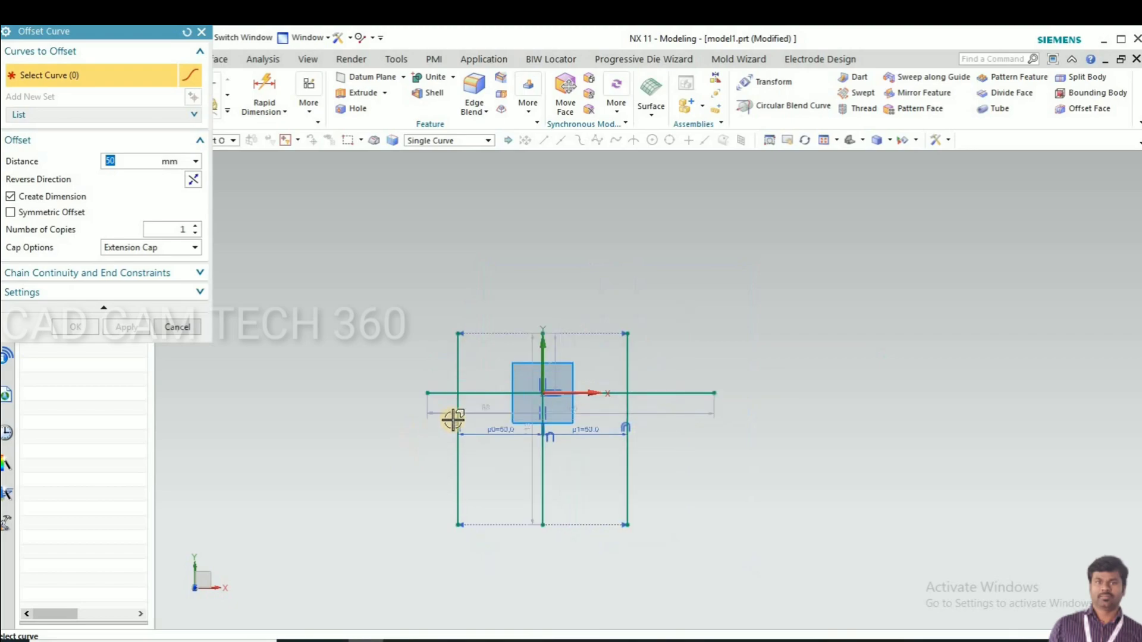
{"action": "scroll", "coordinate": [477, 388], "scroll_direction": "up", "scroll_amount": 2}
{"action": "left_click", "coordinate": [487, 393]}
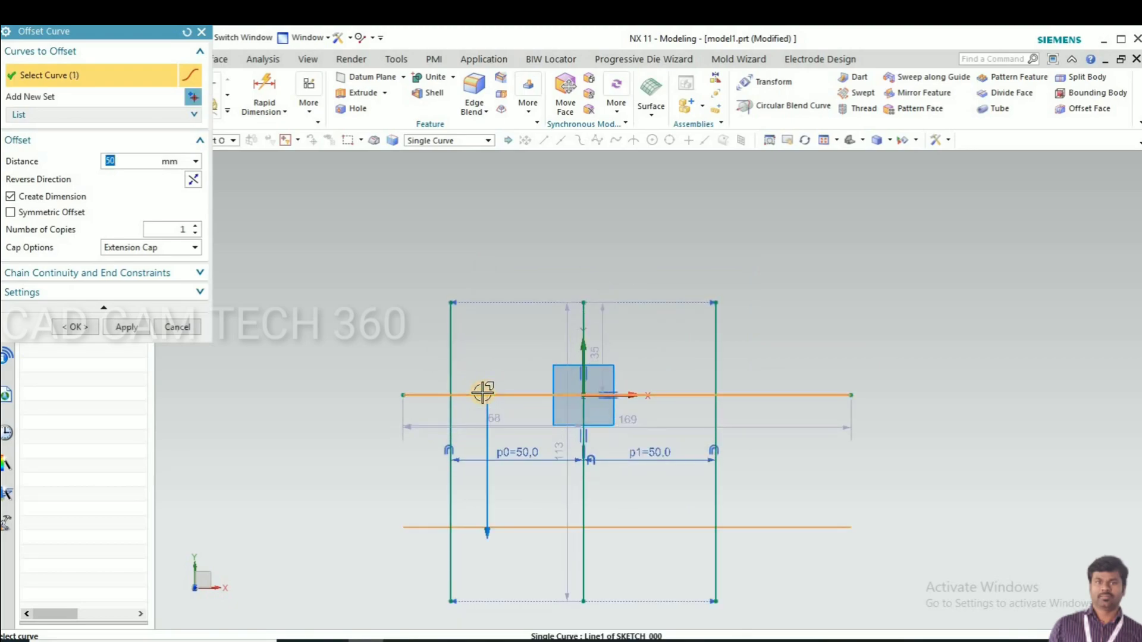
{"action": "left_click", "coordinate": [193, 180]}
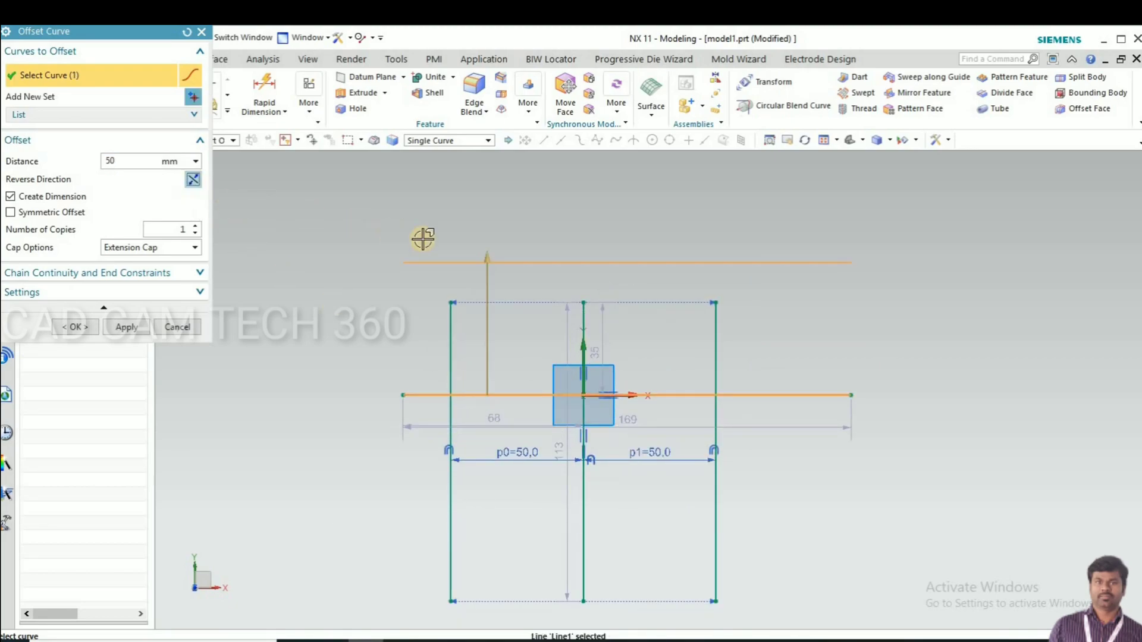
{"action": "double_click", "coordinate": [102, 158]}
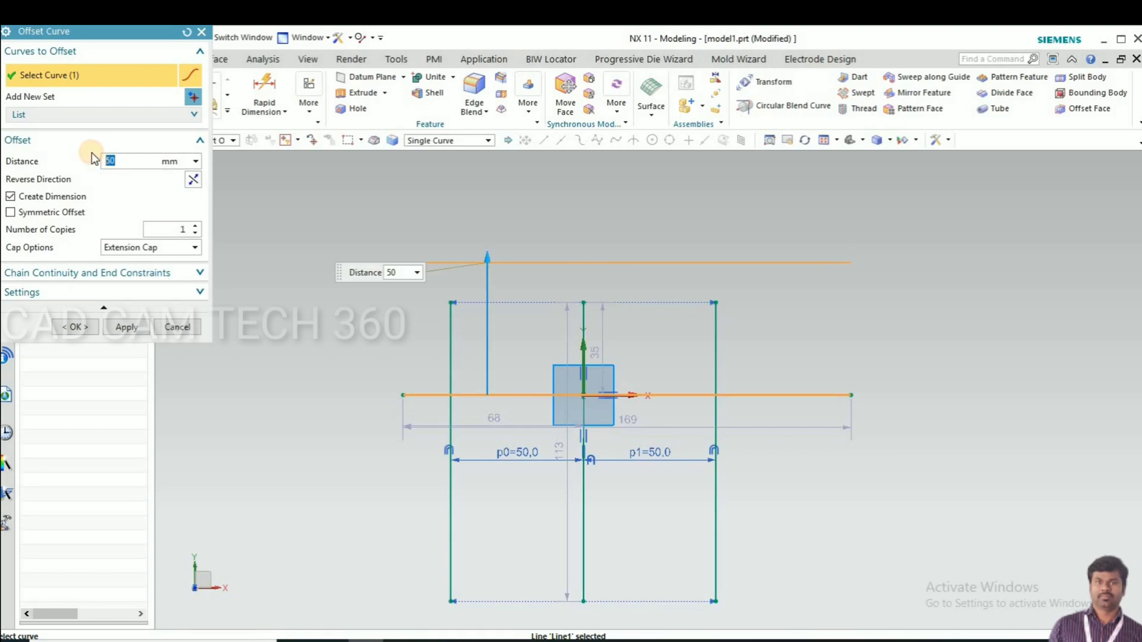
{"action": "type", "text": "3"}
{"action": "left_click", "coordinate": [79, 324]}
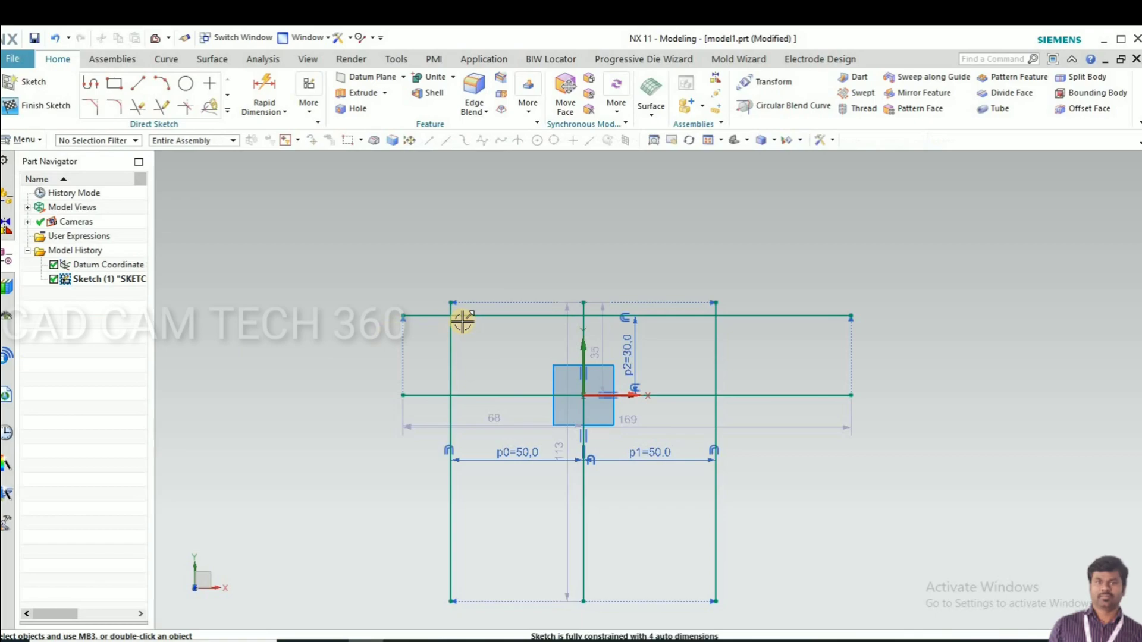
Step: Quick Trim the line ends overhanging the rectangle and remove its upper edge, leaving an open U-shaped profile
{"action": "scroll", "coordinate": [461, 319], "scroll_direction": "up", "scroll_amount": 3}
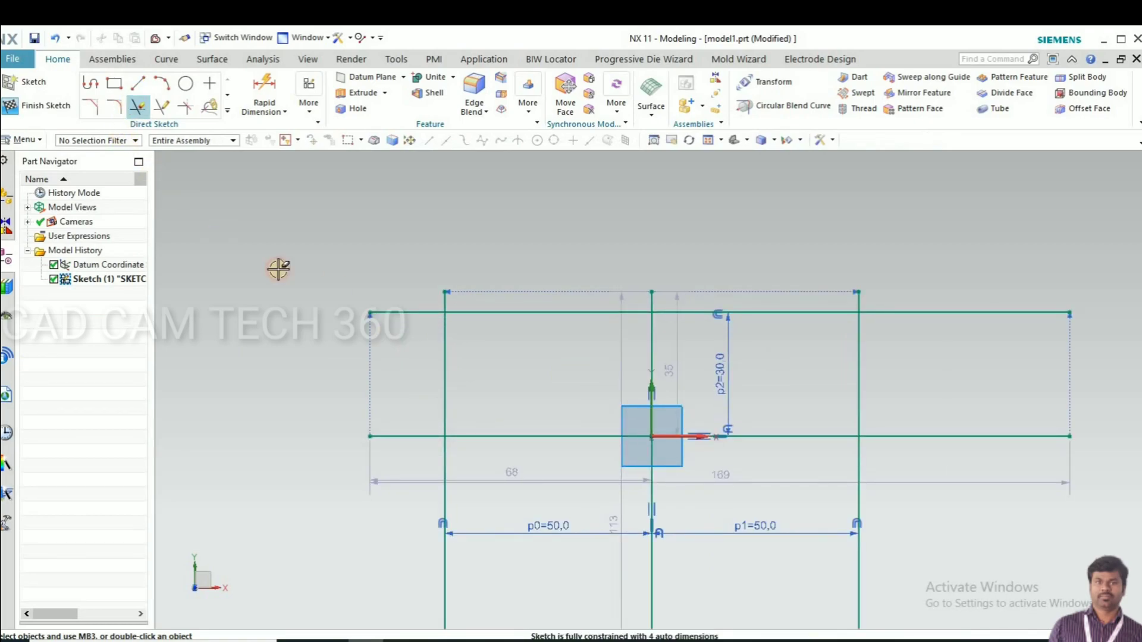
{"action": "left_click", "coordinate": [437, 312]}
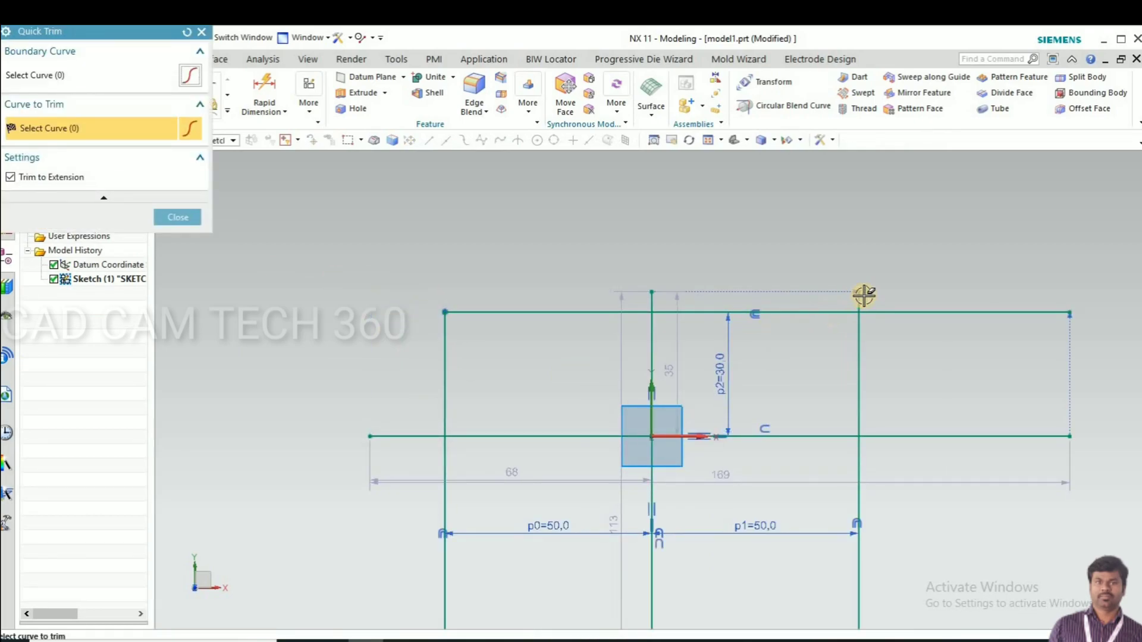
{"action": "left_click", "coordinate": [875, 311]}
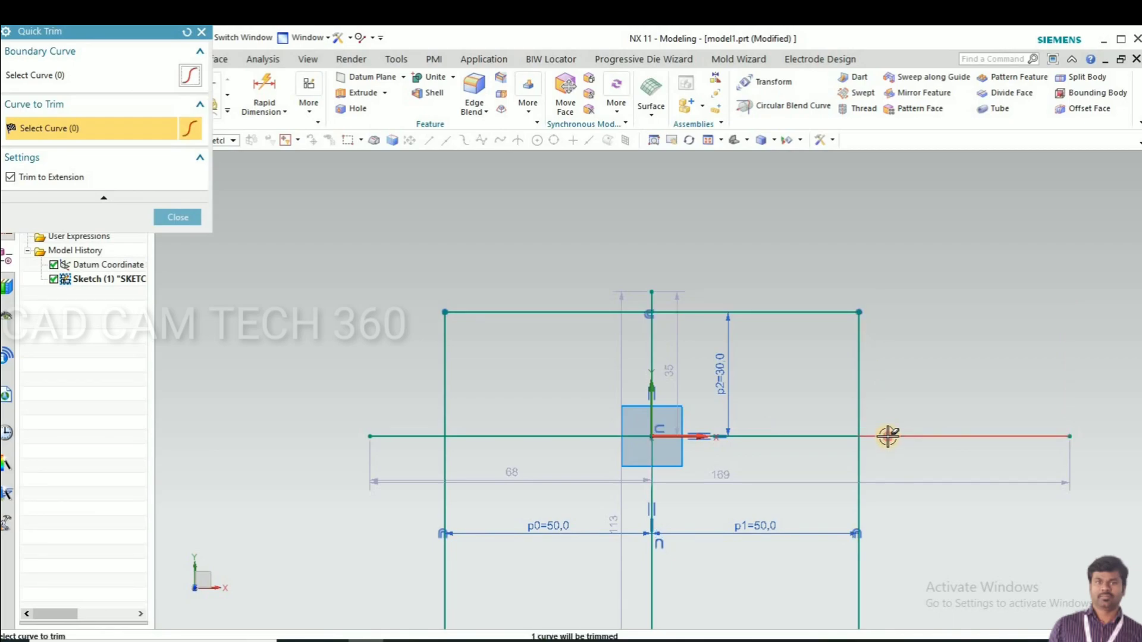
{"action": "left_click", "coordinate": [864, 478]}
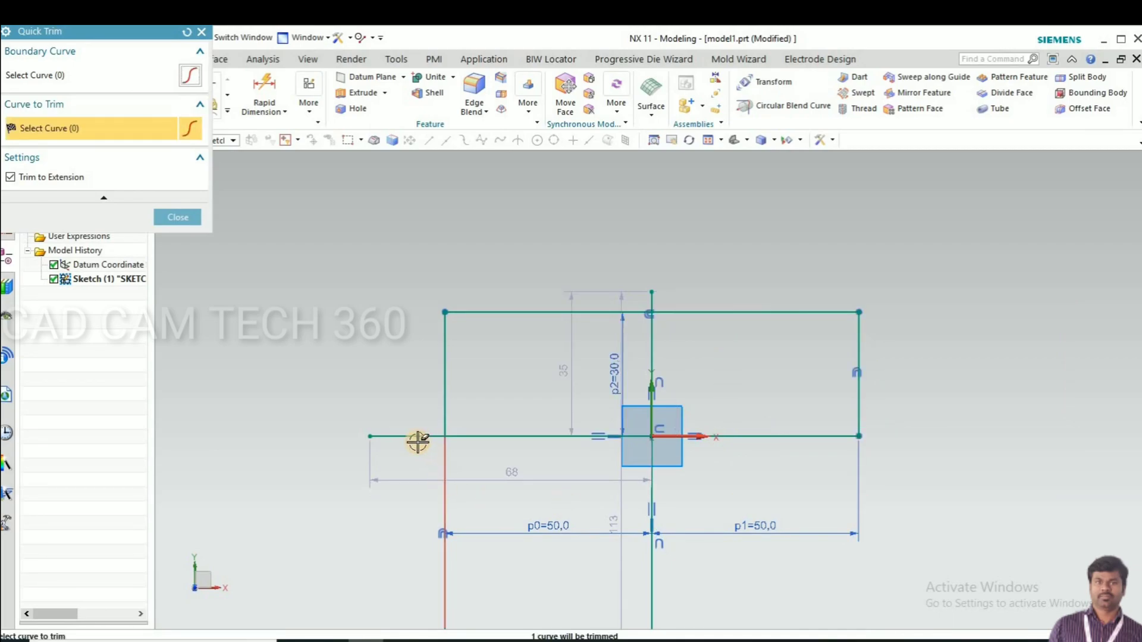
{"action": "left_click", "coordinate": [509, 312]}
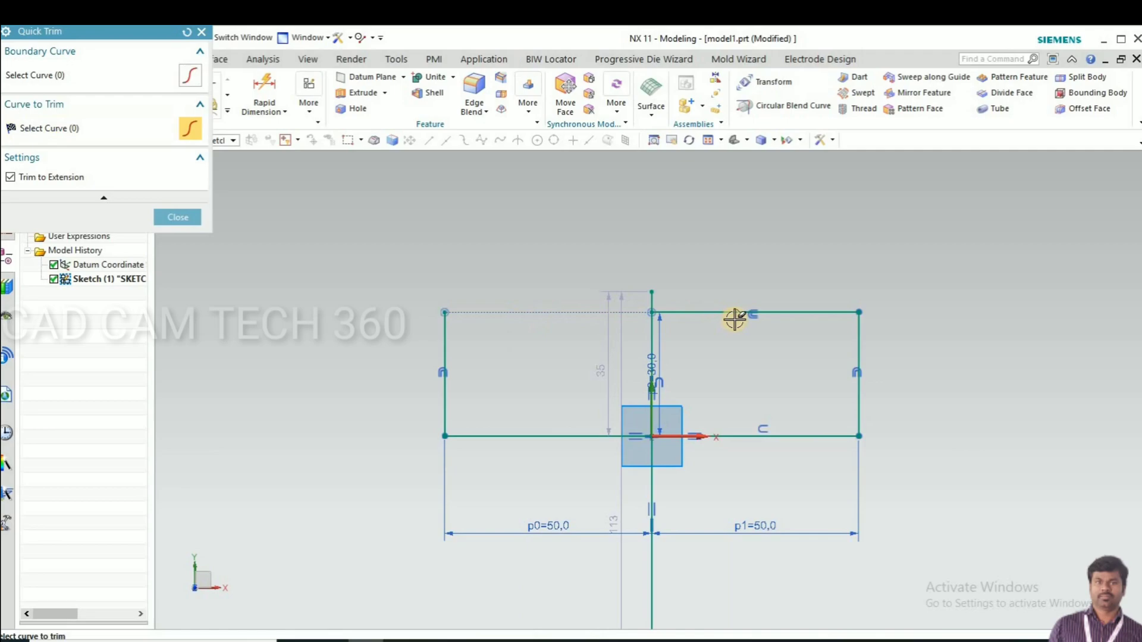
{"action": "left_click", "coordinate": [735, 313]}
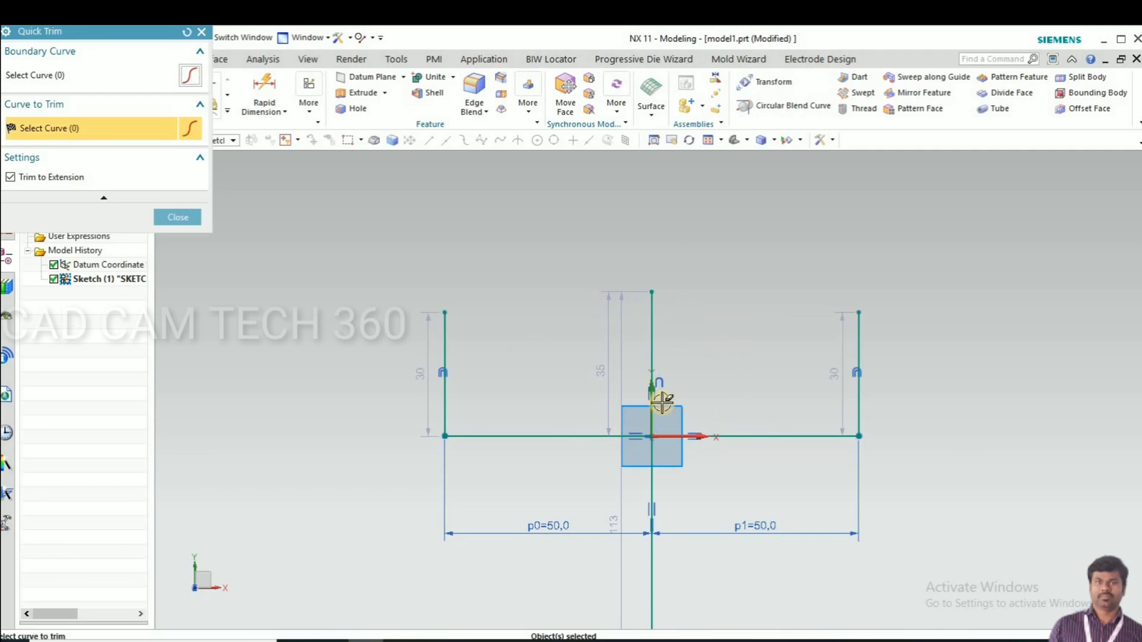
Step: Trim away the part of the vertical centre line below the horizontal line and end Quick Trim
{"action": "scroll", "coordinate": [662, 403], "scroll_direction": "down", "scroll_amount": 1}
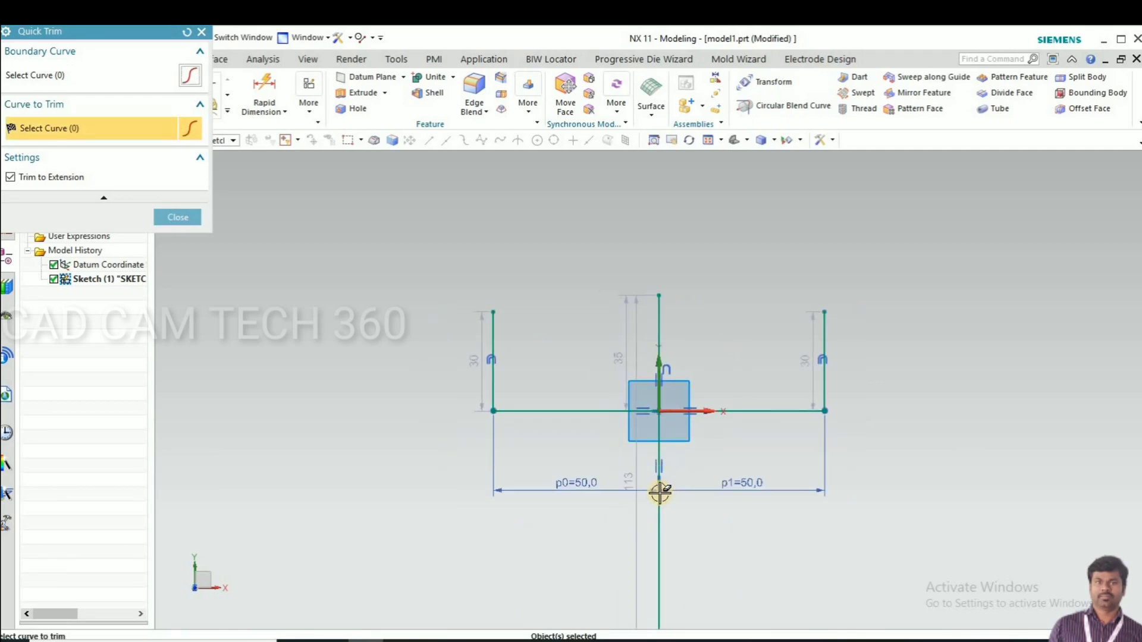
{"action": "left_click", "coordinate": [664, 376]}
{"action": "left_click", "coordinate": [658, 340]}
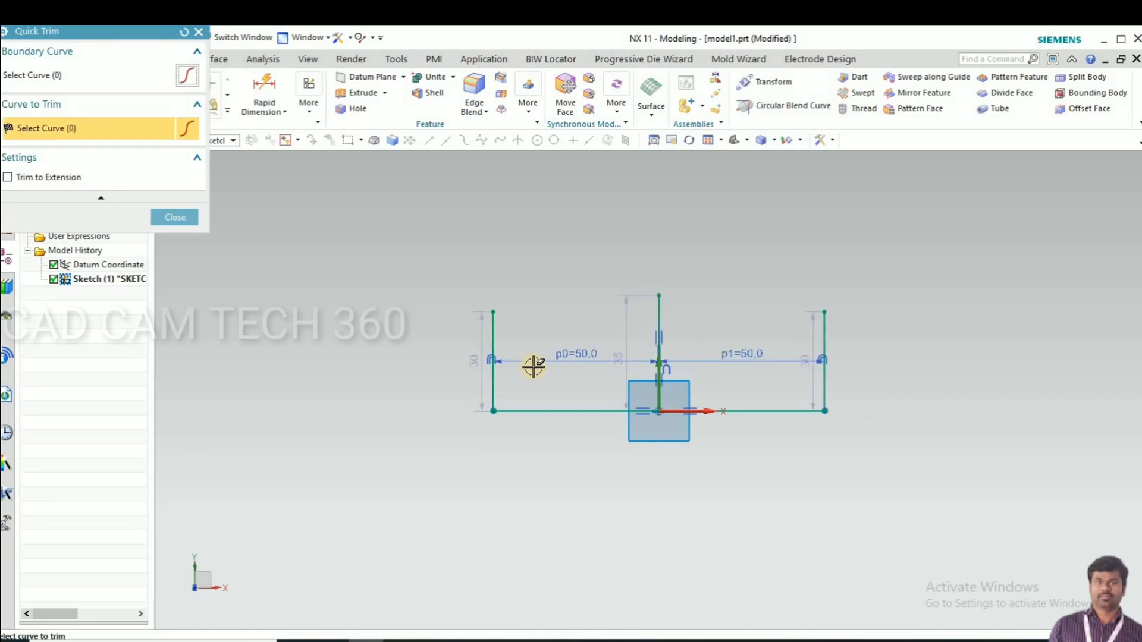
{"action": "scroll", "coordinate": [533, 366], "scroll_direction": "up", "scroll_amount": 3}
{"action": "left_click", "coordinate": [175, 218]}
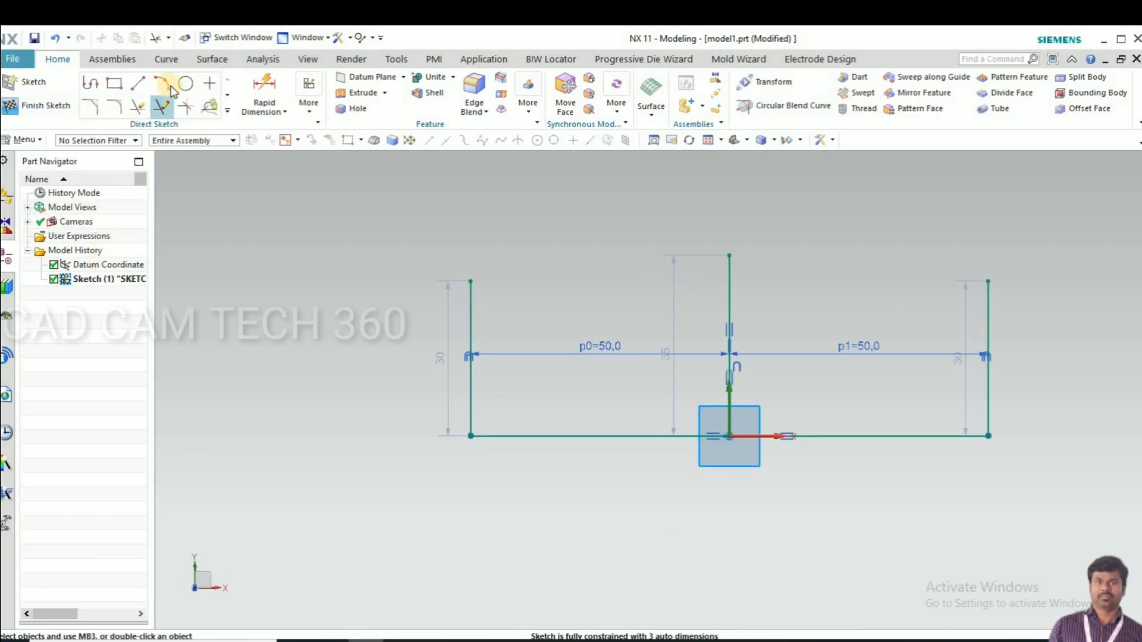
Step: Fillet both lower corners of the U-shaped profile with a 13 mm radius
{"action": "left_click", "coordinate": [113, 107]}
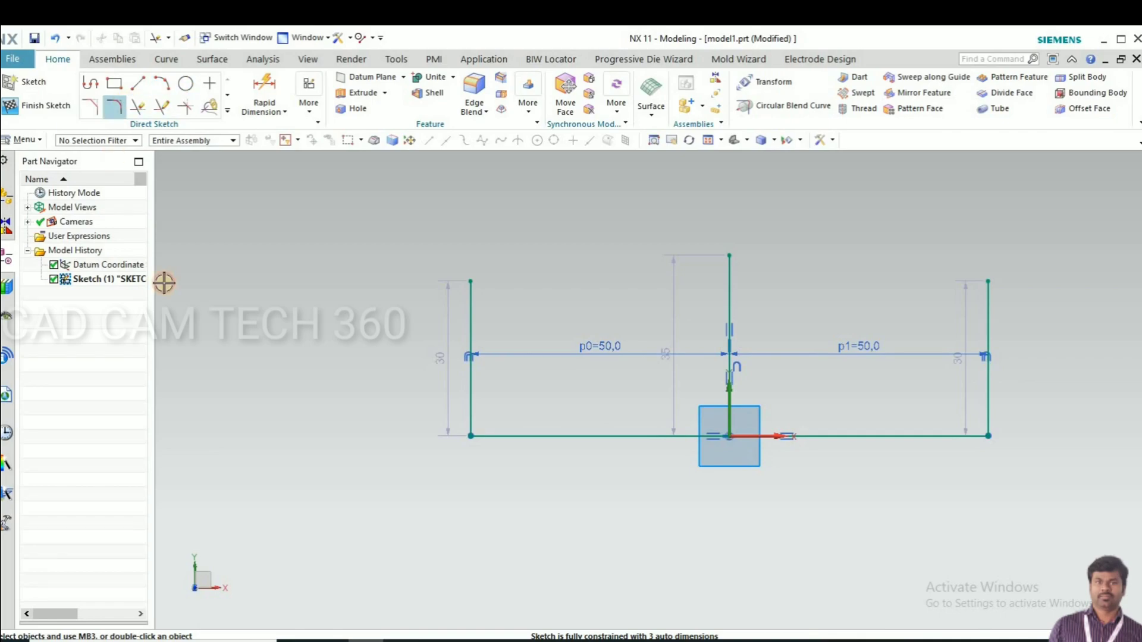
{"action": "left_click", "coordinate": [470, 407]}
{"action": "left_click", "coordinate": [492, 435]}
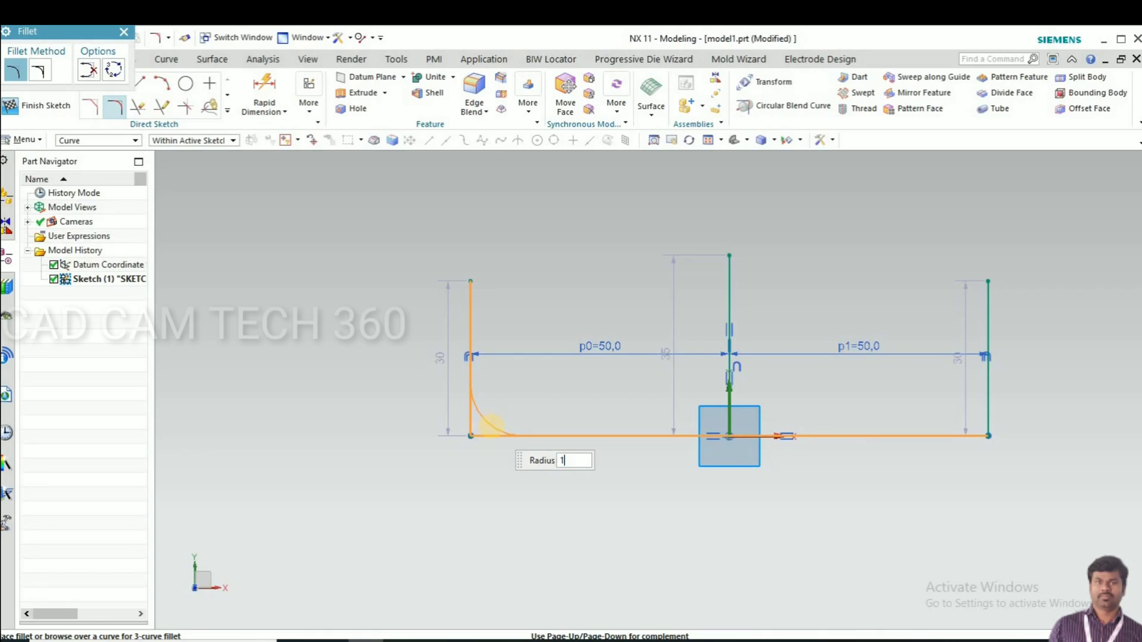
{"action": "left_click", "coordinate": [490, 426]}
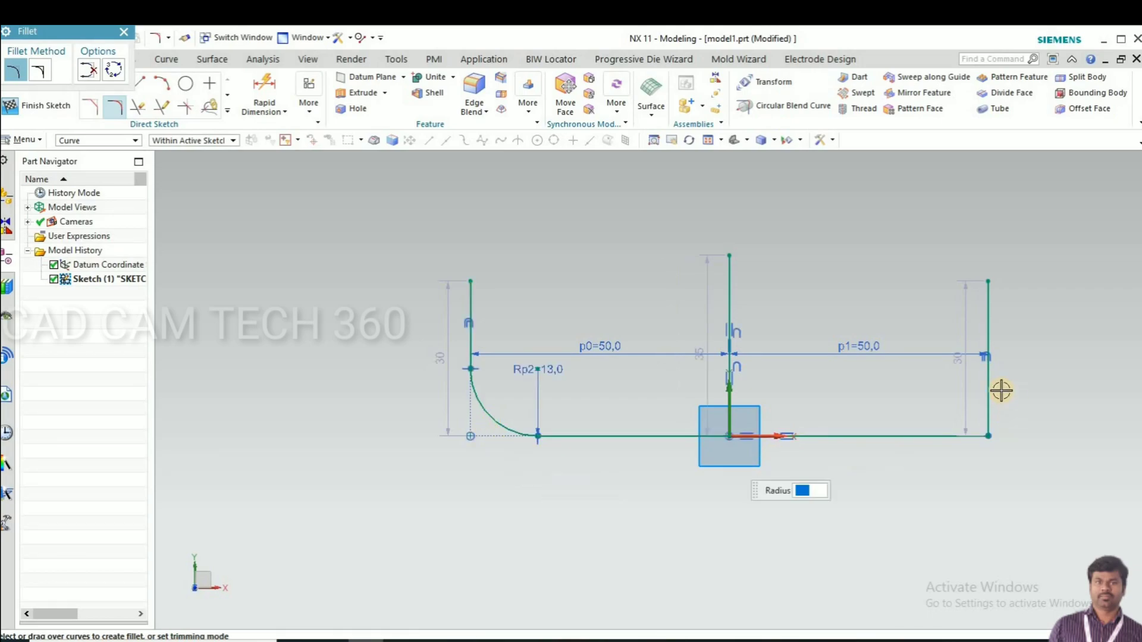
{"action": "left_click", "coordinate": [989, 393]}
{"action": "left_click", "coordinate": [968, 435]}
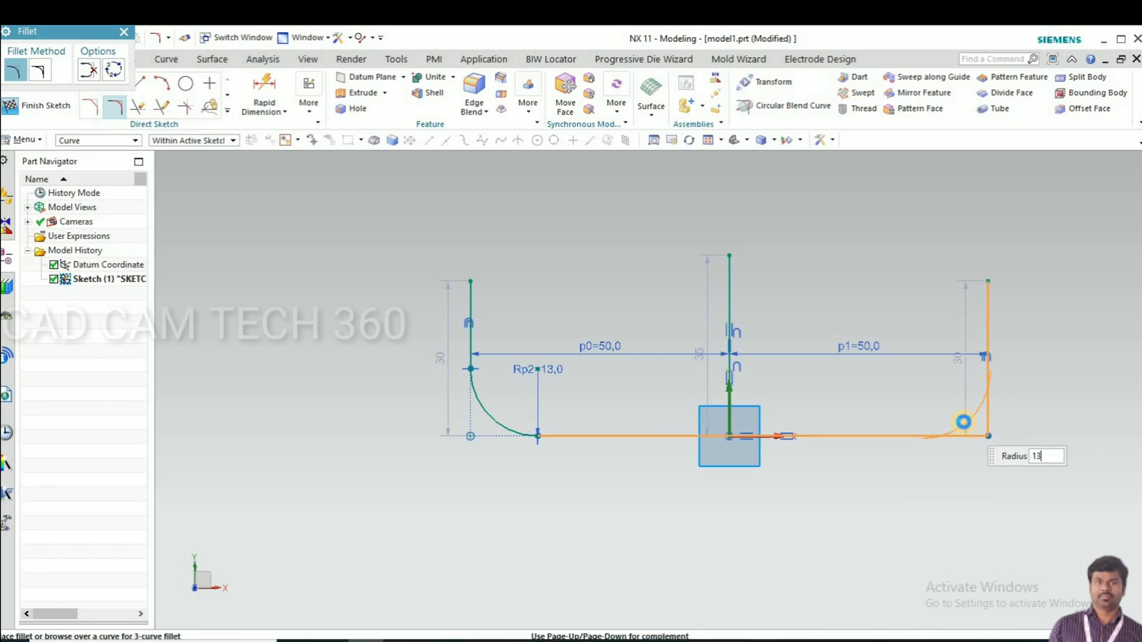
{"action": "left_click", "coordinate": [963, 422]}
{"action": "key", "text": "Escape"}
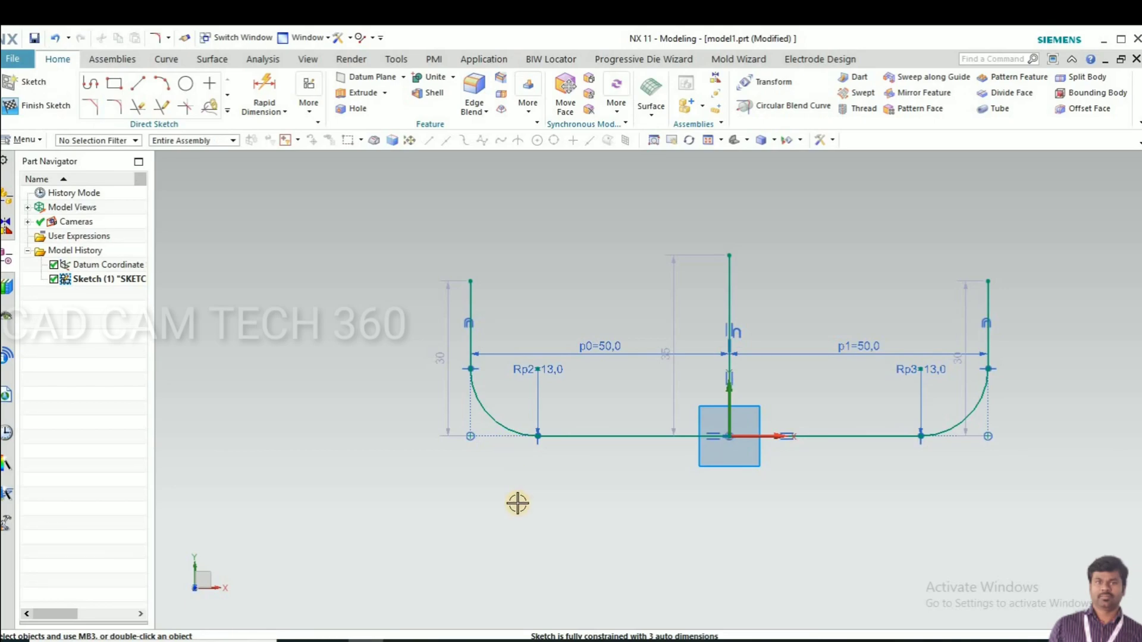
Step: Finish the U-shaped profile sketch and return to 3D modeling
{"action": "key", "text": "ctrl+q"}
{"action": "mouse_move", "coordinate": [530, 462]}
{"action": "middle_mouse_down"}
{"action": "mouse_move", "coordinate": [573, 492]}
{"action": "mouse_move", "coordinate": [591, 529]}
{"action": "mouse_move", "coordinate": [589, 489]}
{"action": "middle_mouse_up"}
{"action": "scroll", "coordinate": [612, 440], "scroll_direction": "up", "scroll_amount": 3}
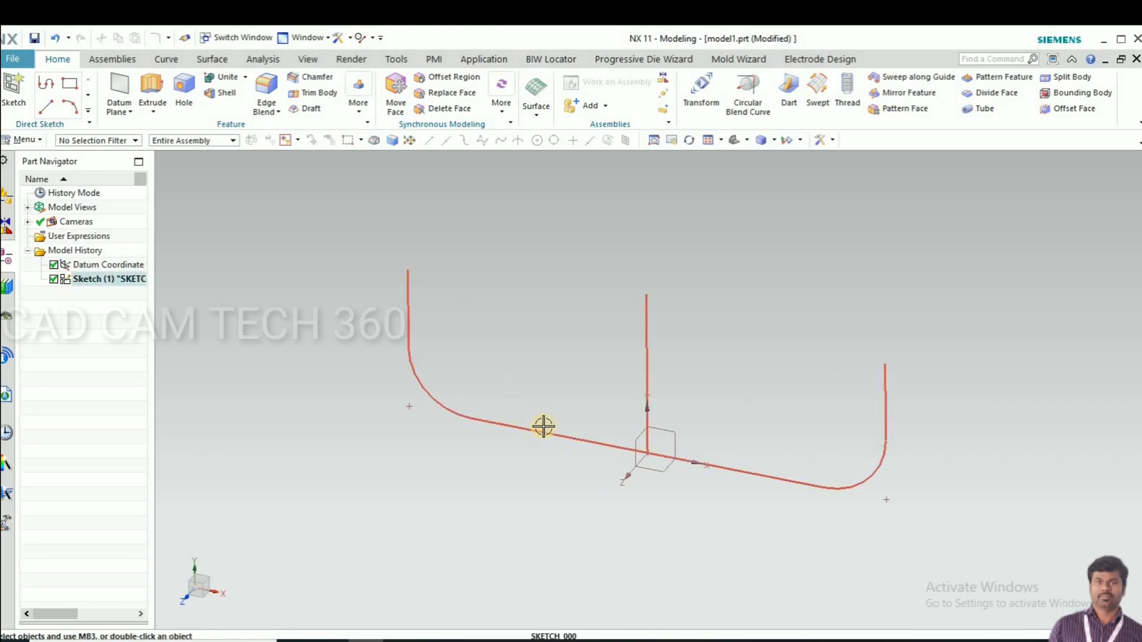
Step: Create a single-segment Tube along the U-shaped tangent curves, adjusting its outer diameter after a preview and keeping the inner diameter 0 mm
{"action": "left_click", "coordinate": [982, 110]}
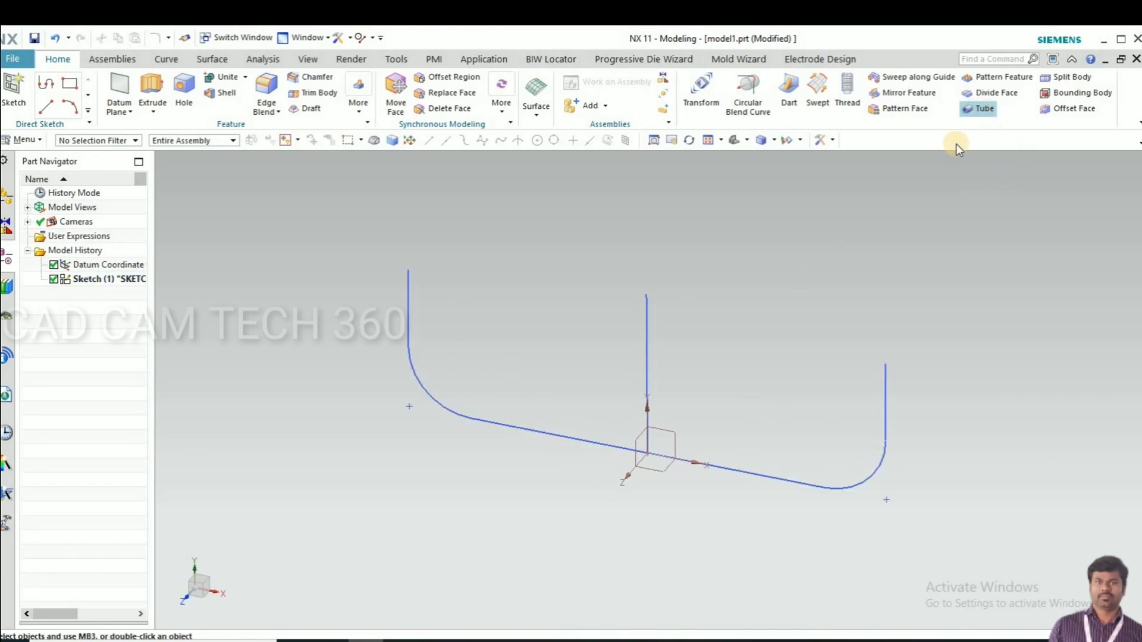
{"action": "left_click", "coordinate": [411, 304]}
{"action": "left_click", "coordinate": [190, 277]}
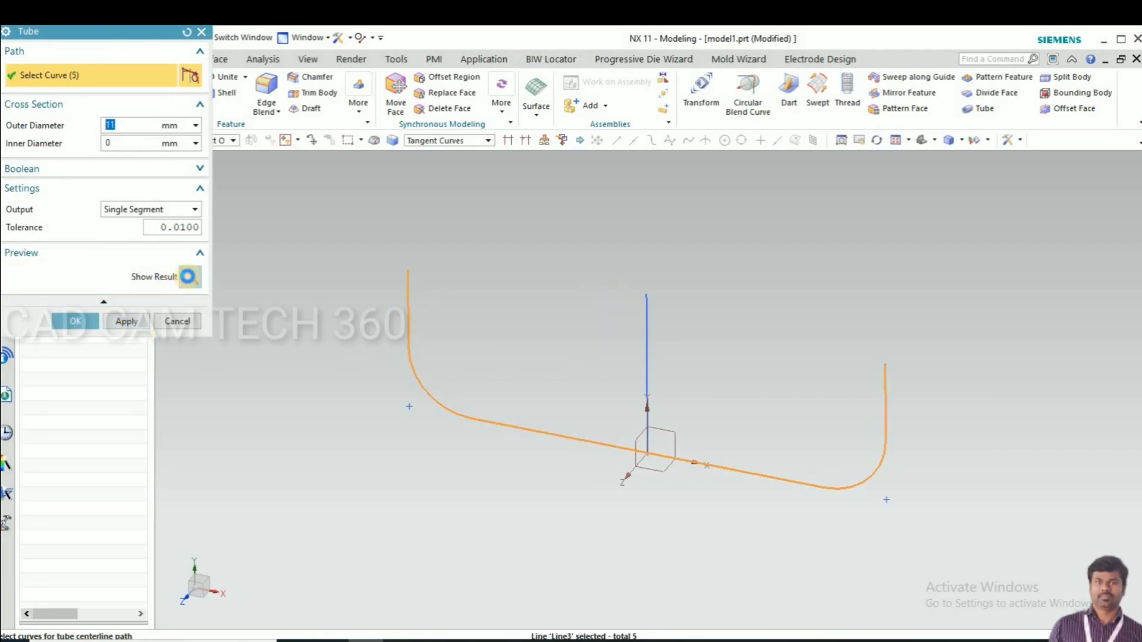
{"action": "mouse_move", "coordinate": [447, 497]}
{"action": "middle_mouse_down"}
{"action": "mouse_move", "coordinate": [464, 412]}
{"action": "mouse_move", "coordinate": [448, 407]}
{"action": "mouse_move", "coordinate": [459, 479]}
{"action": "middle_mouse_up"}
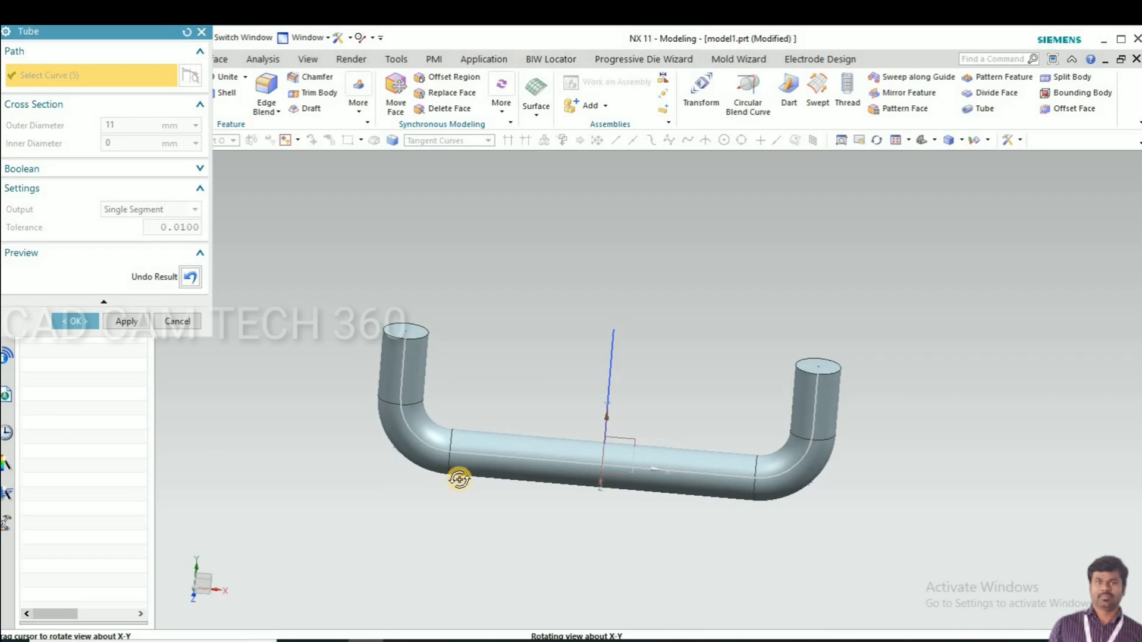
{"action": "left_click", "coordinate": [188, 272]}
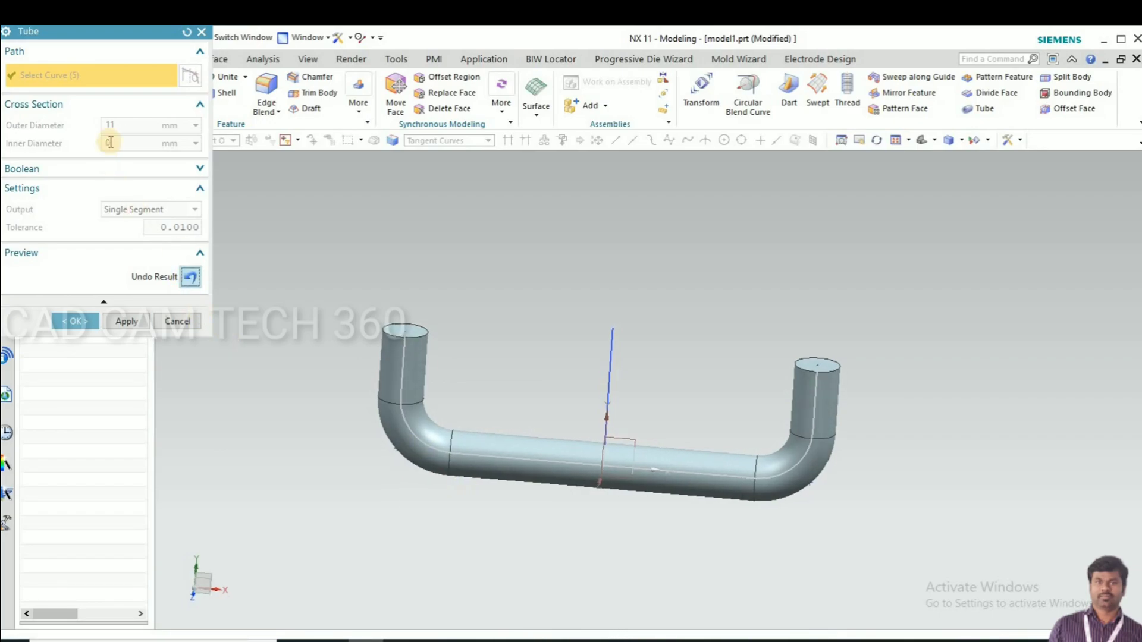
{"action": "type", "text": "1"}
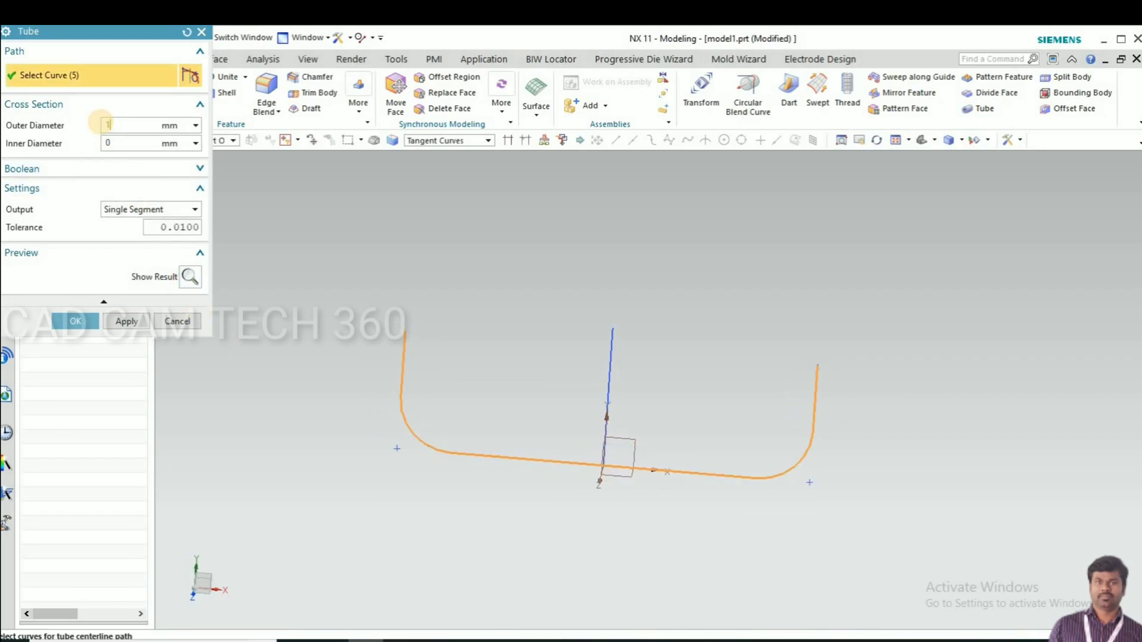
{"action": "left_click", "coordinate": [76, 322]}
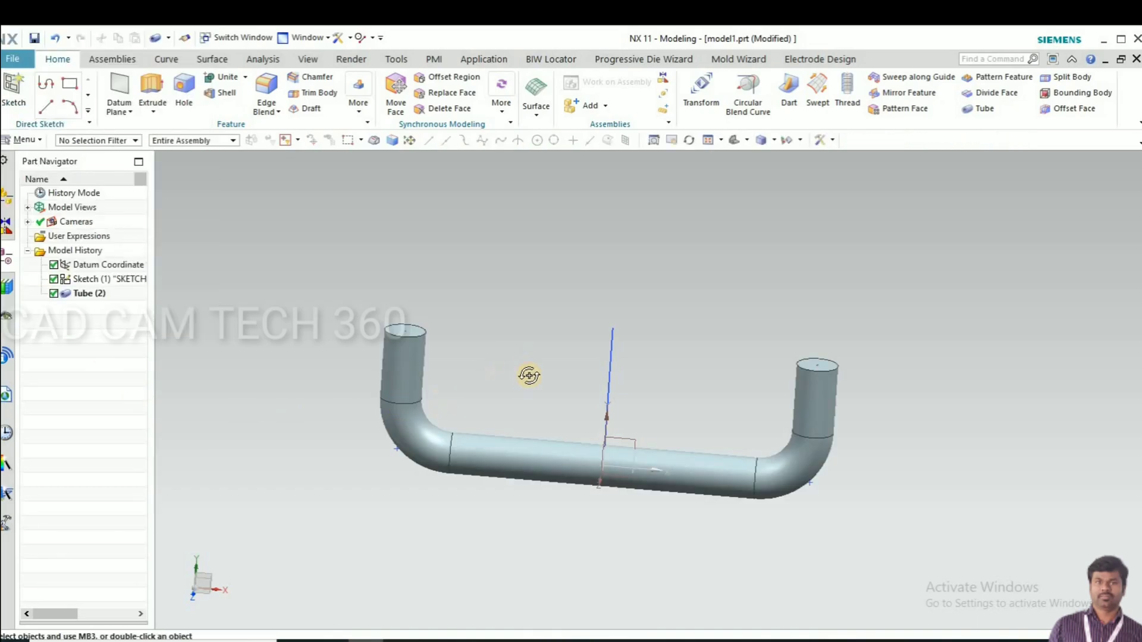
{"action": "middle_click_drag", "start_coordinate": [527, 375], "coordinate": [505, 435]}
{"action": "left_click", "coordinate": [510, 445]}
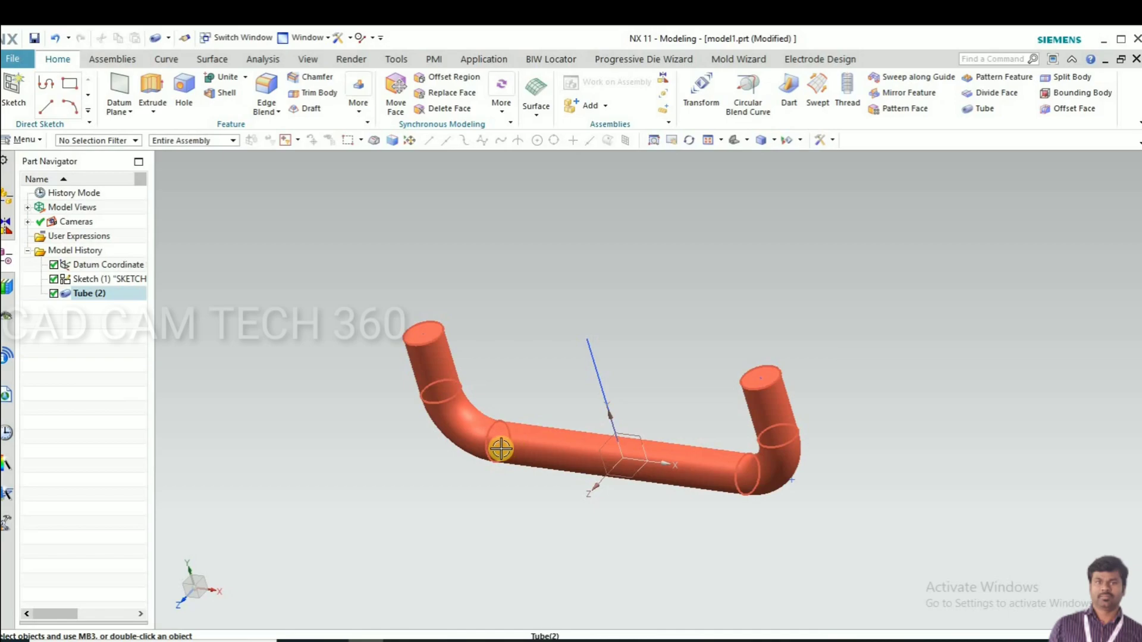
{"action": "middle_click_drag", "start_coordinate": [436, 471], "coordinate": [463, 449]}
{"action": "key", "text": "F8"}
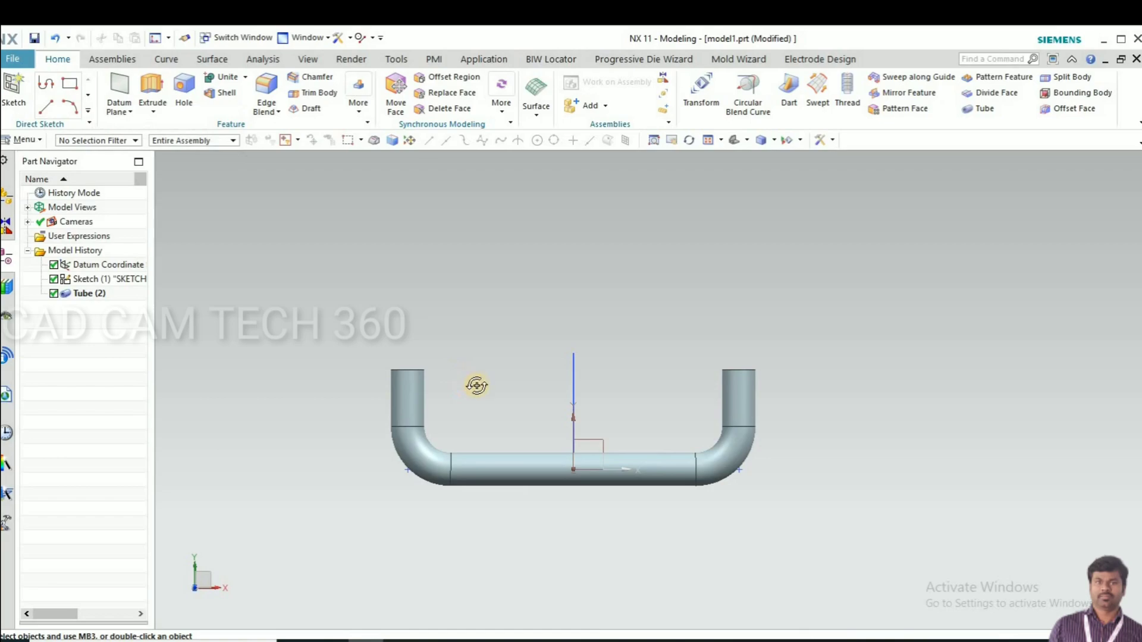
{"action": "middle_click_drag", "start_coordinate": [474, 385], "coordinate": [458, 387]}
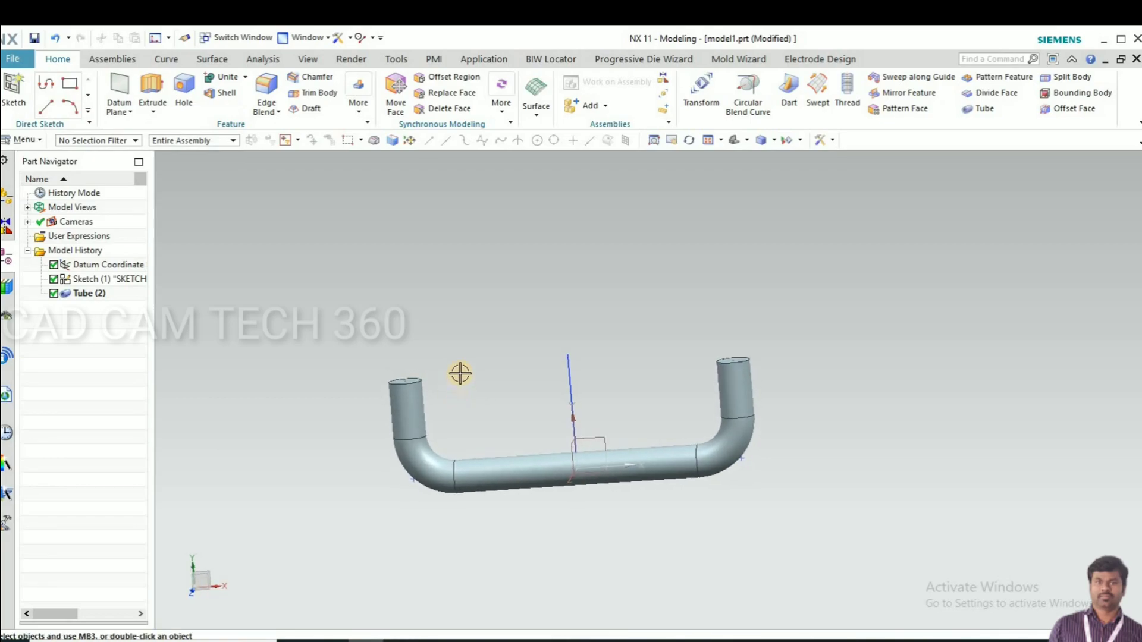
Step: Start a second sketch on the XY plane, viewed face-on
{"action": "key", "text": "F8"}
{"action": "left_click", "coordinate": [8, 94]}
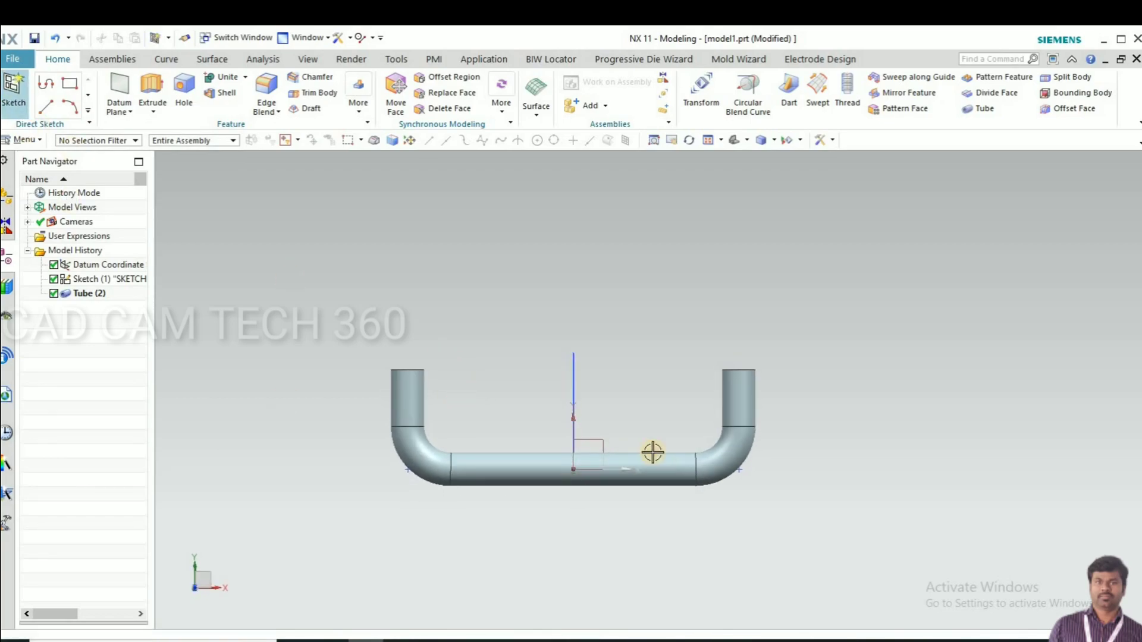
{"action": "left_click", "coordinate": [137, 215]}
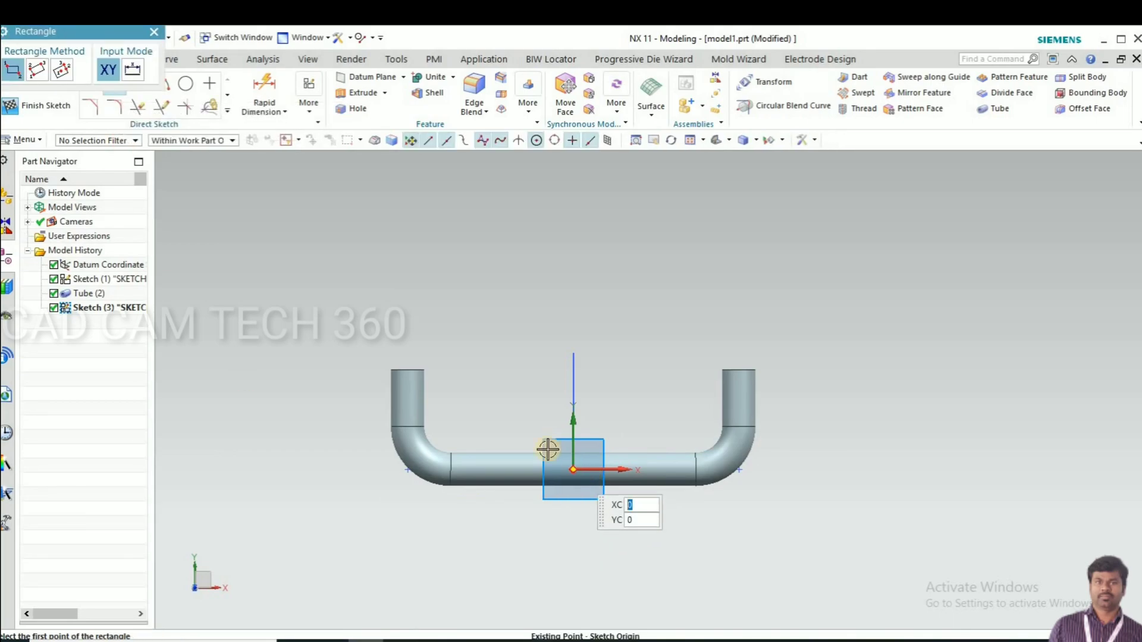
Step: Sketch a rectangle from its centre at the sketch origin, 150 mm wide and about 51.3 mm high
{"action": "left_click", "coordinate": [62, 70]}
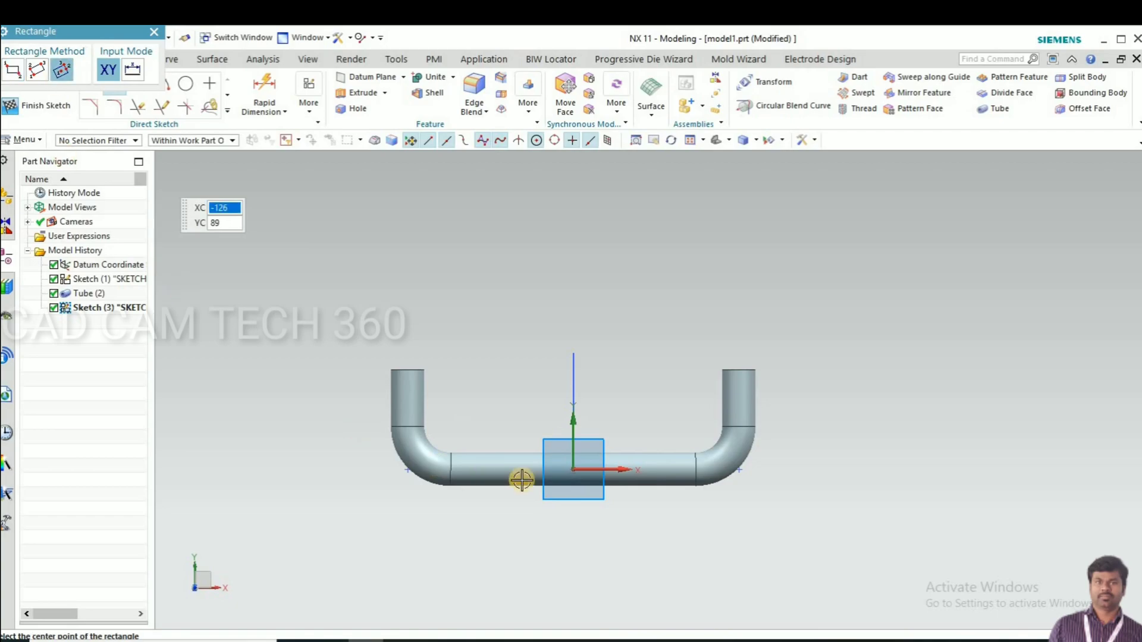
{"action": "left_click", "coordinate": [571, 469]}
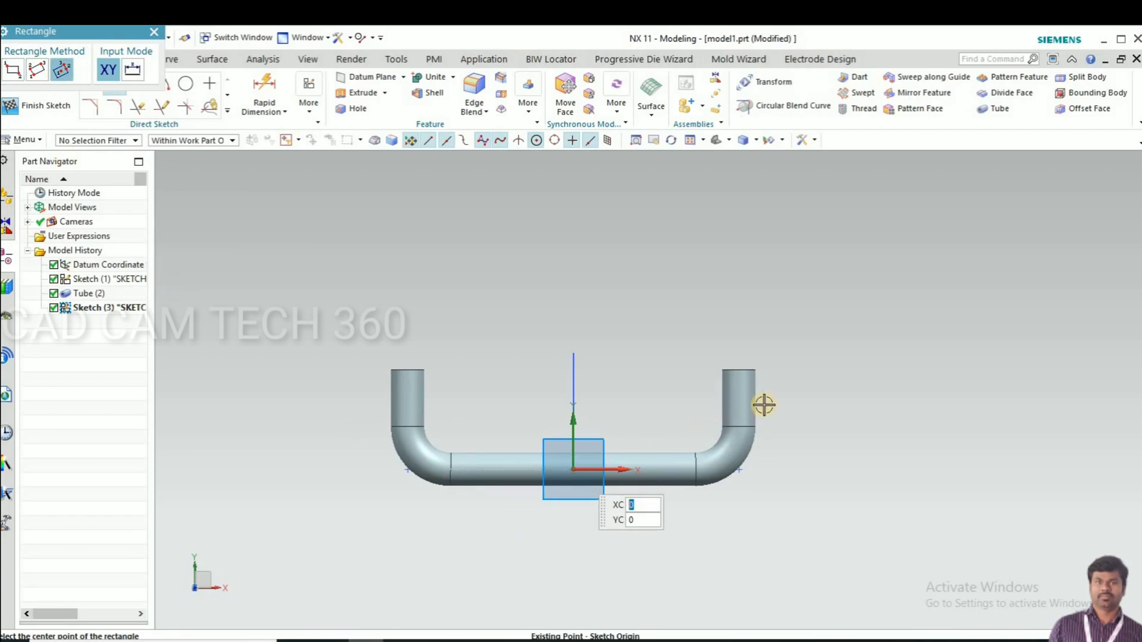
{"action": "left_click", "coordinate": [822, 465]}
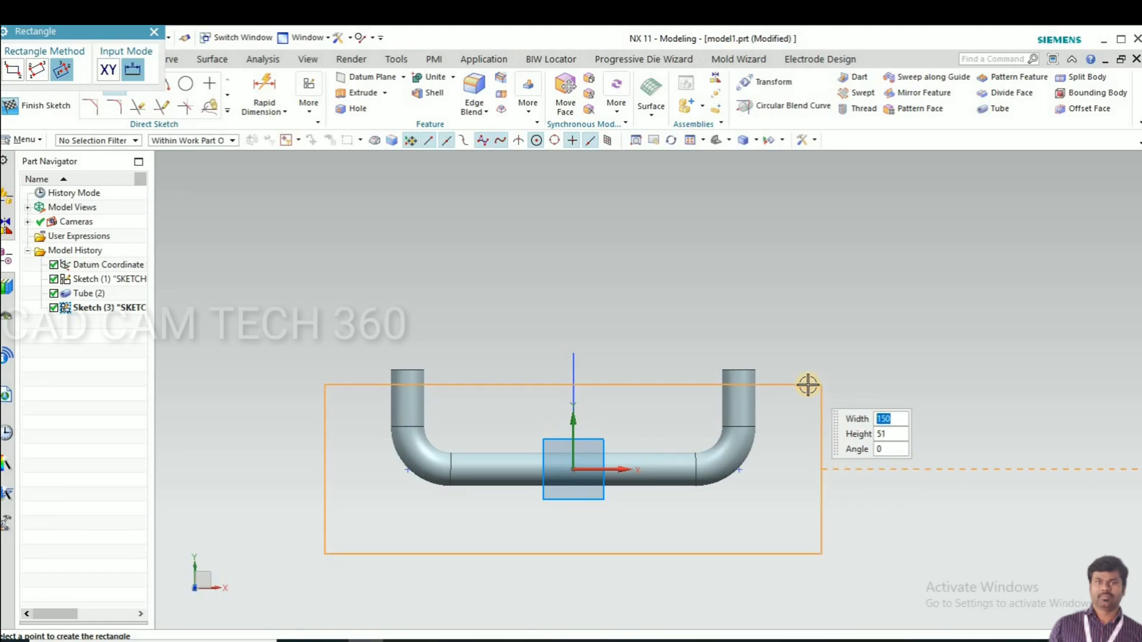
{"action": "left_click", "coordinate": [731, 406]}
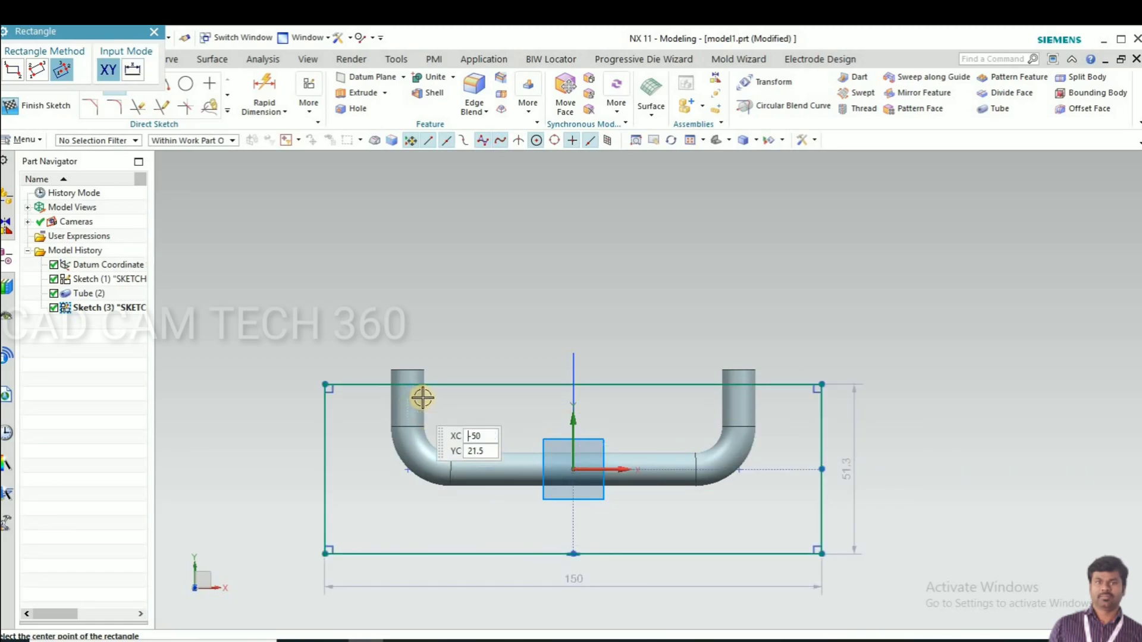
{"action": "scroll", "coordinate": [404, 403], "scroll_direction": "up", "scroll_amount": 3}
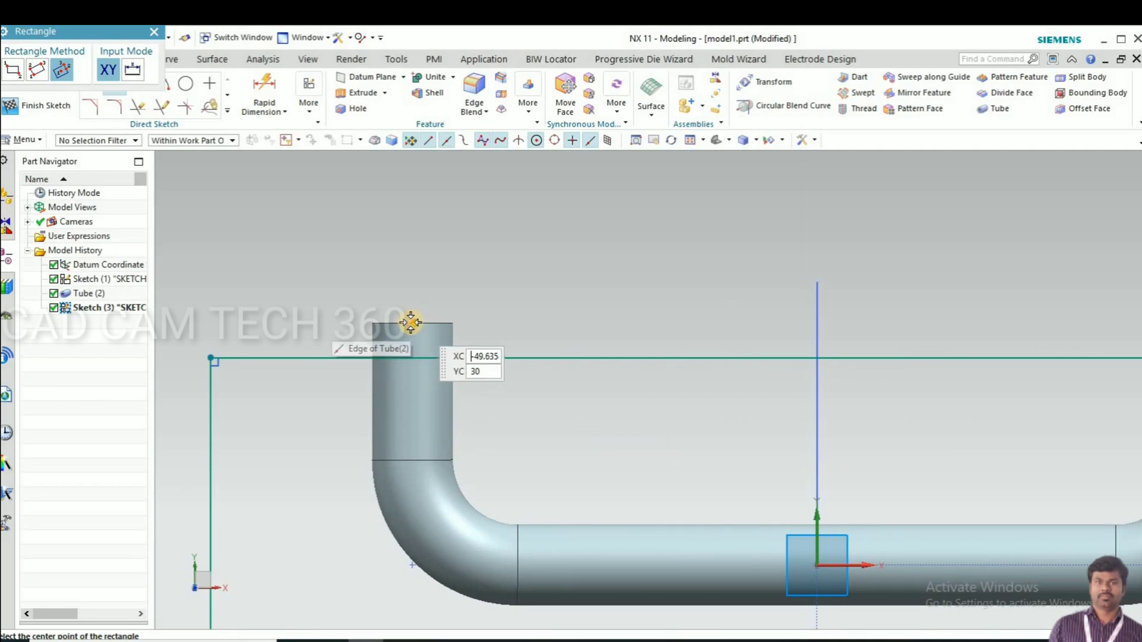
{"action": "scroll", "coordinate": [389, 350], "scroll_direction": "down", "scroll_amount": 3}
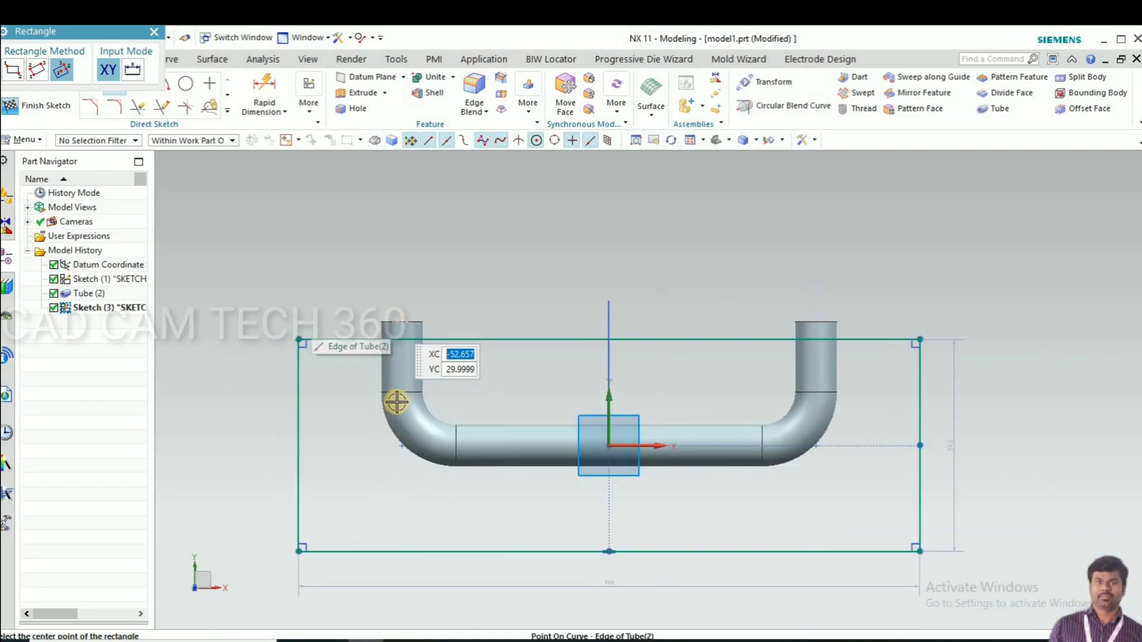
{"action": "key", "text": "Escape"}
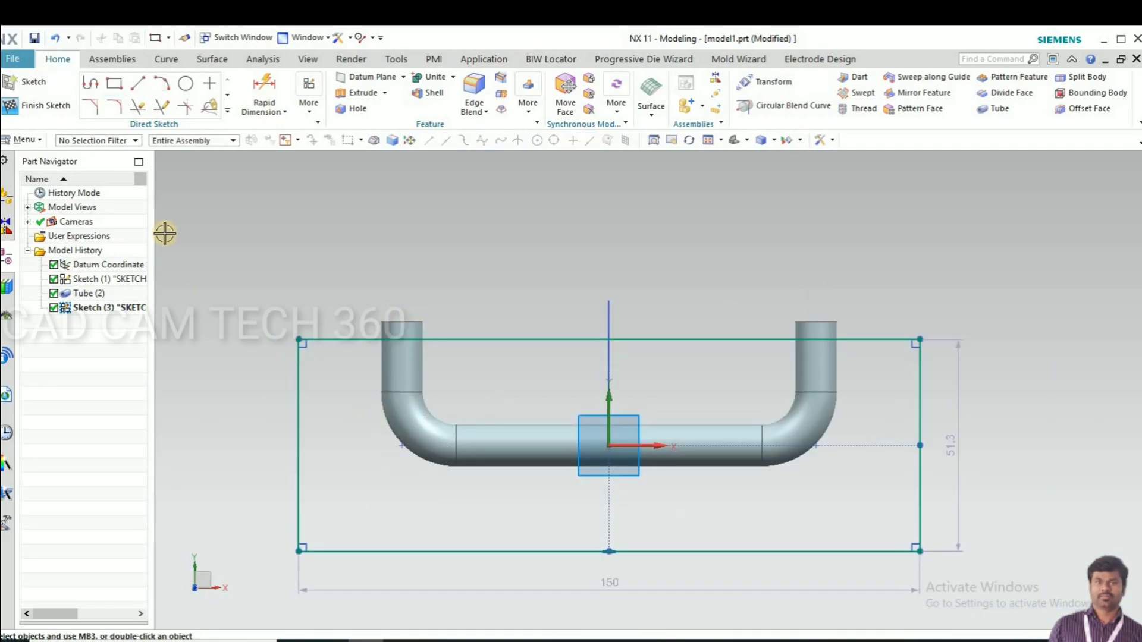
{"action": "left_click", "coordinate": [229, 115]}
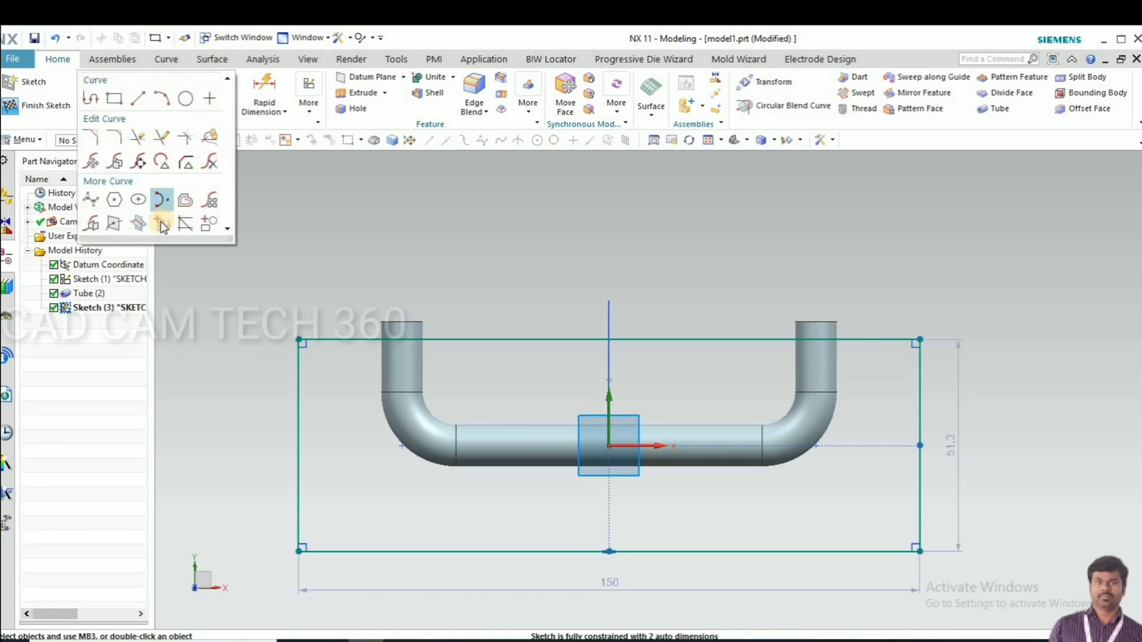
{"action": "left_click", "coordinate": [161, 222]}
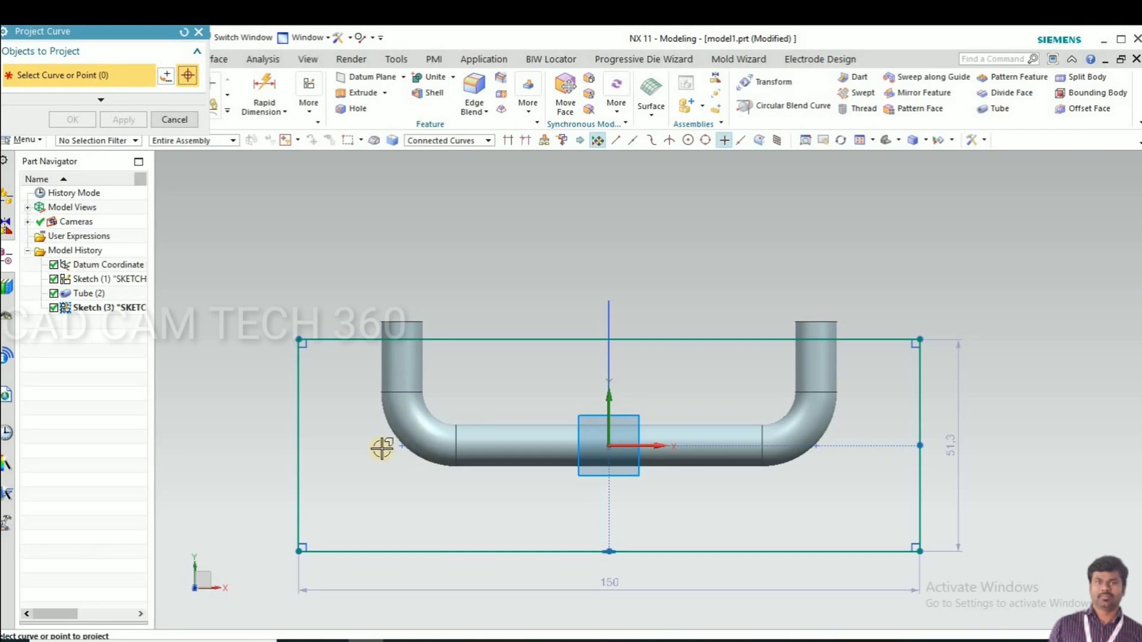
{"action": "key", "text": "Escape"}
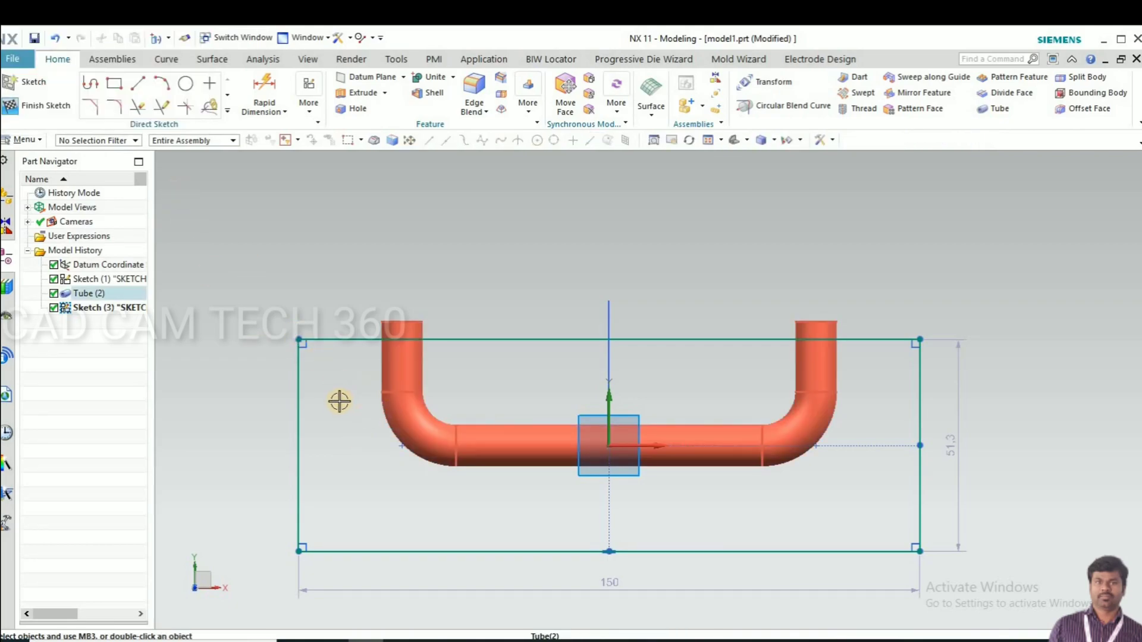
Step: Set the tube body's display translucency to 38
{"action": "key", "text": "ctrl+j"}
{"action": "left_click", "coordinate": [394, 364]}
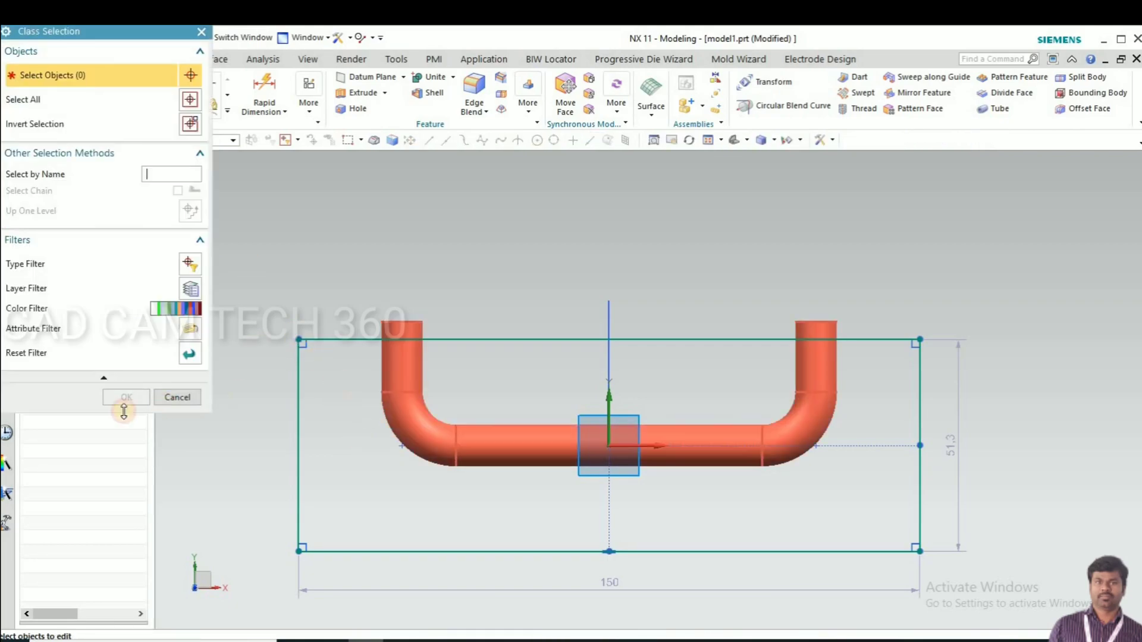
{"action": "left_click", "coordinate": [119, 395]}
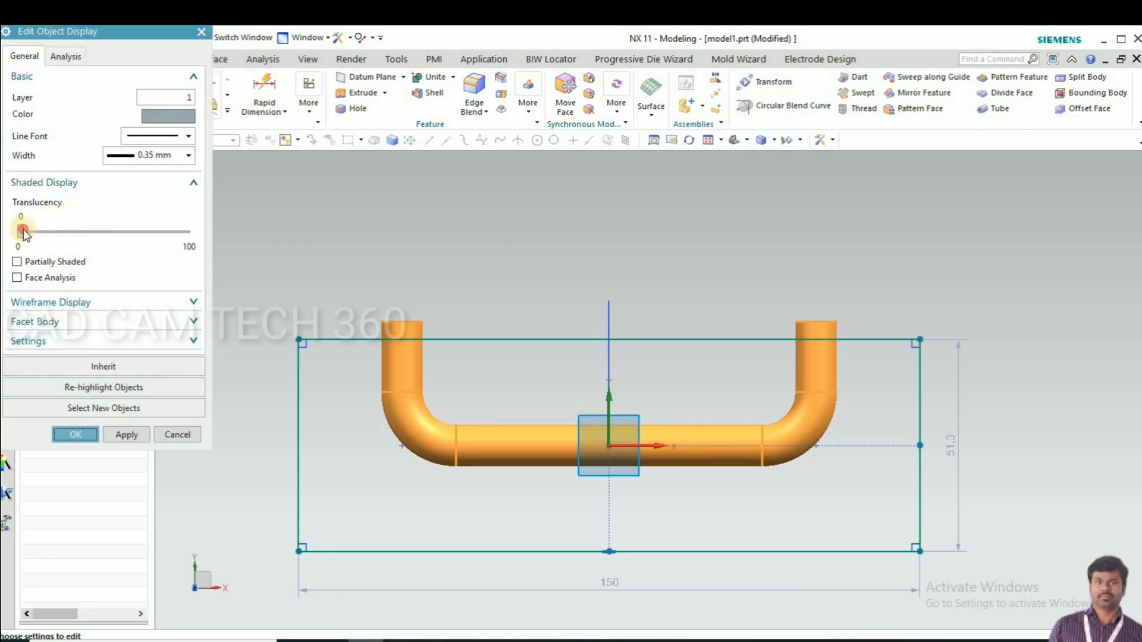
{"action": "left_click_drag", "start_coordinate": [23, 229], "coordinate": [82, 238]}
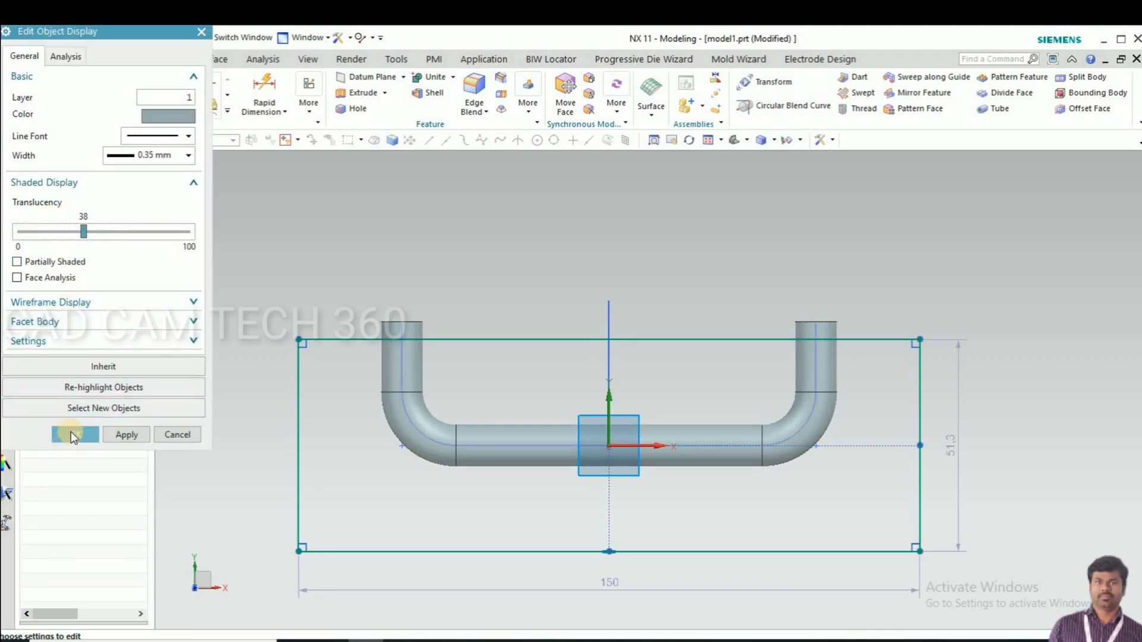
{"action": "left_click", "coordinate": [71, 432]}
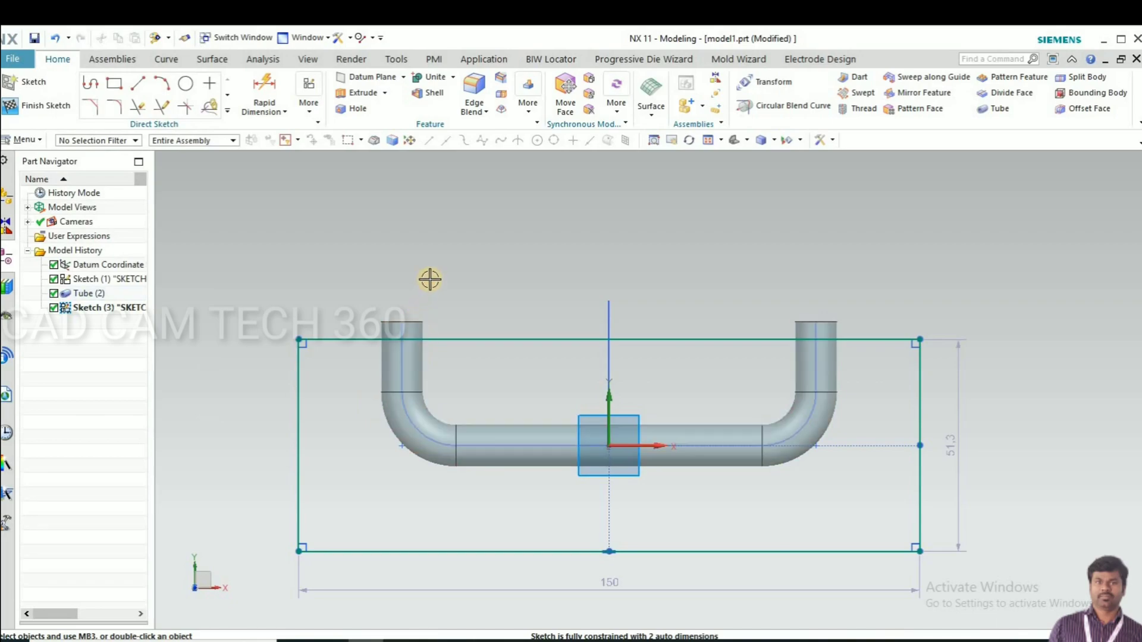
Step: Project the connected U-shaped centreline curves of the tube into the active sketch
{"action": "scroll", "coordinate": [425, 349], "scroll_direction": "down", "scroll_amount": 1}
{"action": "scroll", "coordinate": [426, 349], "scroll_direction": "up", "scroll_amount": 2}
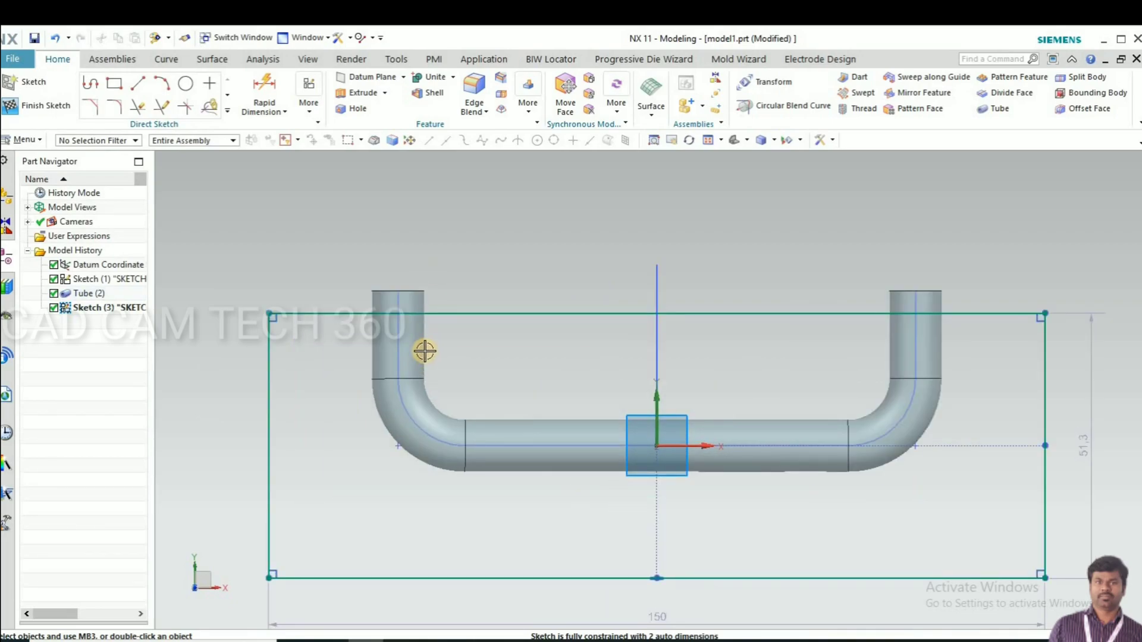
{"action": "scroll", "coordinate": [424, 351], "scroll_direction": "up", "scroll_amount": 1}
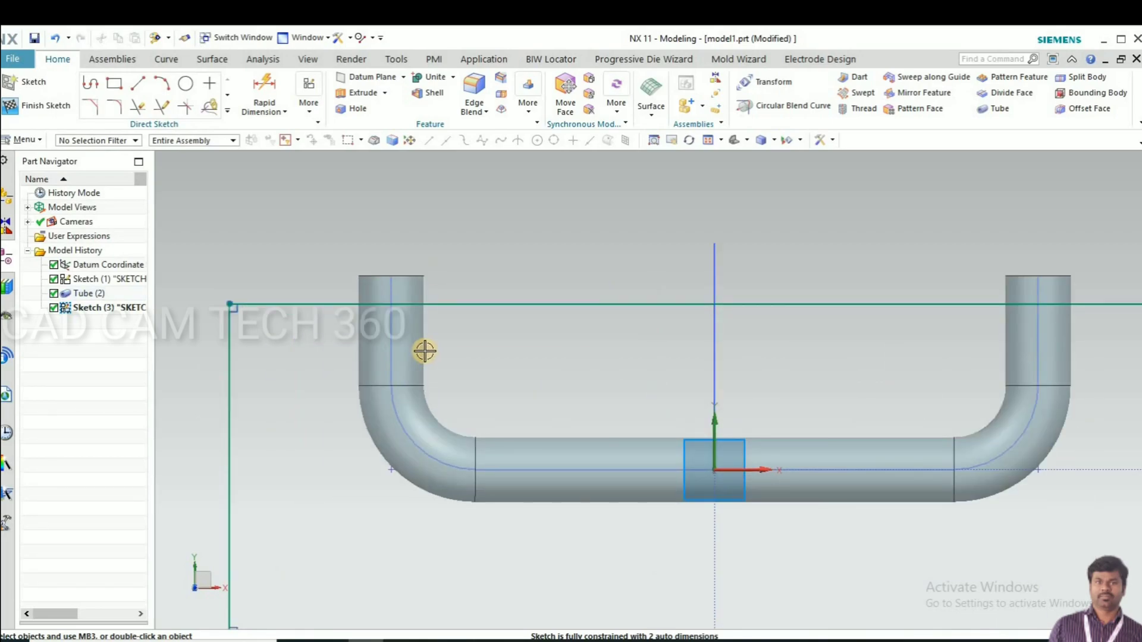
{"action": "scroll", "coordinate": [452, 351], "scroll_direction": "down", "scroll_amount": 3}
{"action": "middle_click_drag", "start_coordinate": [513, 355], "coordinate": [519, 354]}
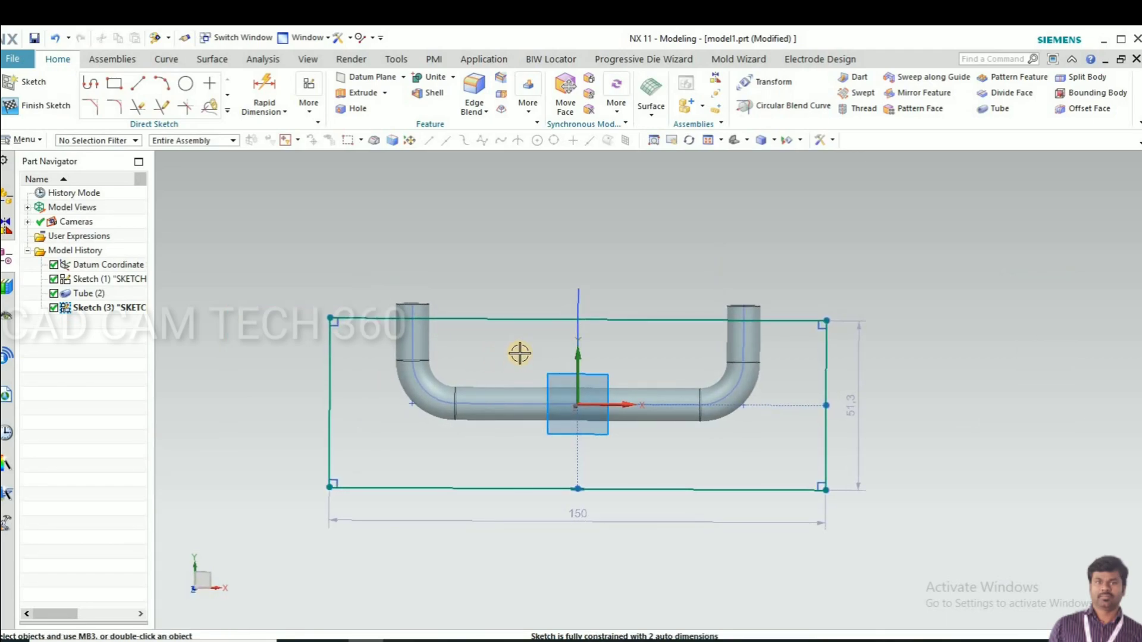
{"action": "key", "text": "F8"}
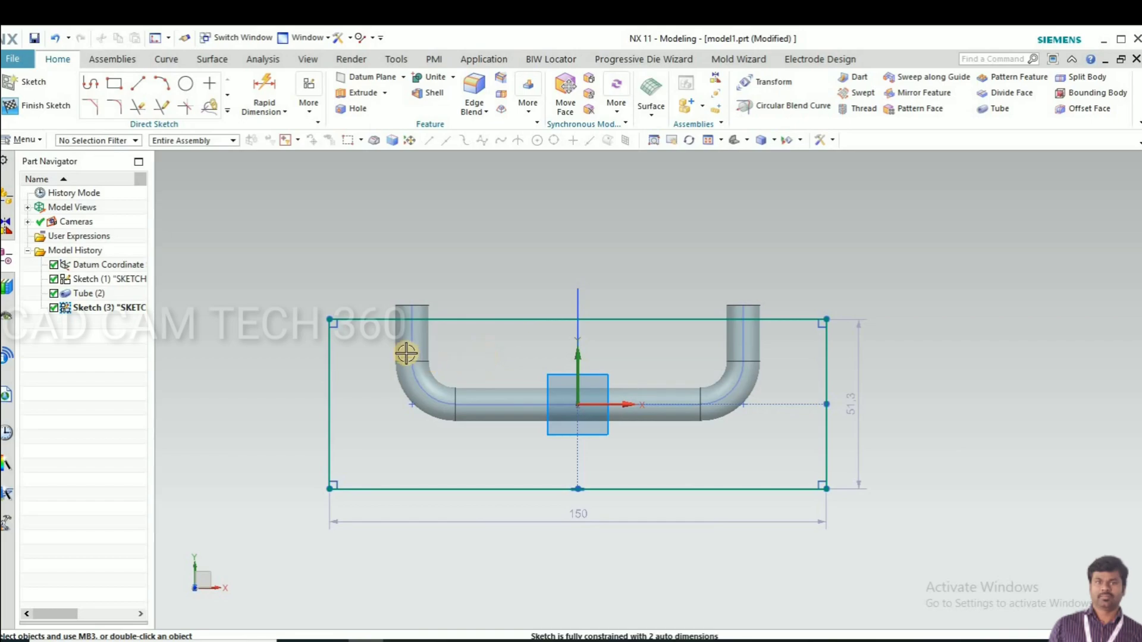
{"action": "scroll", "coordinate": [408, 345], "scroll_direction": "up", "scroll_amount": 1}
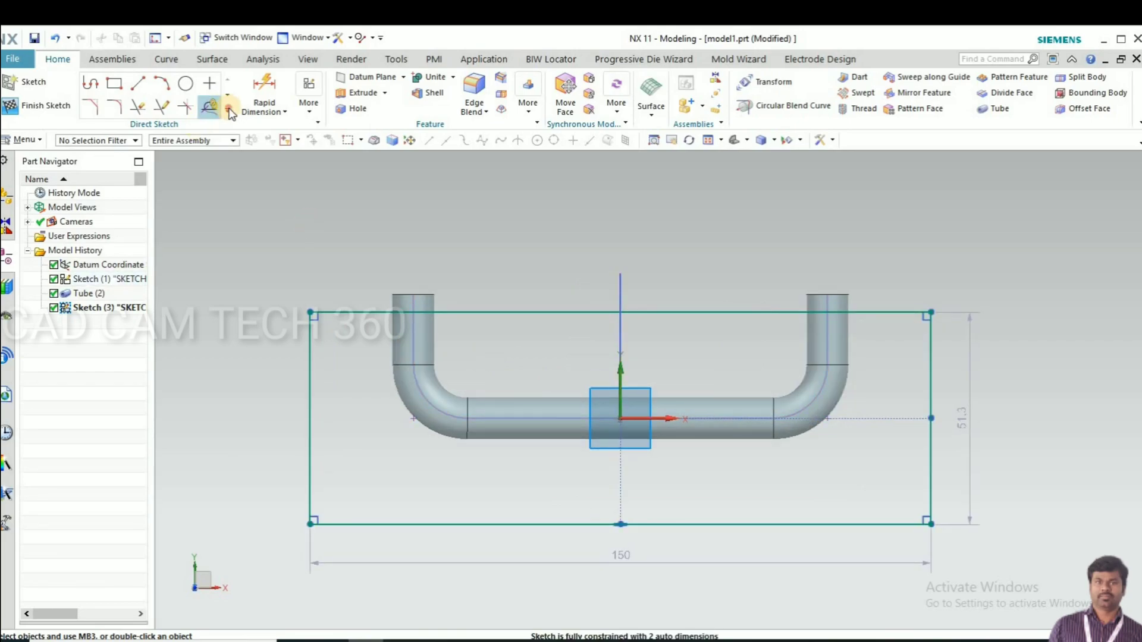
{"action": "left_click", "coordinate": [160, 223]}
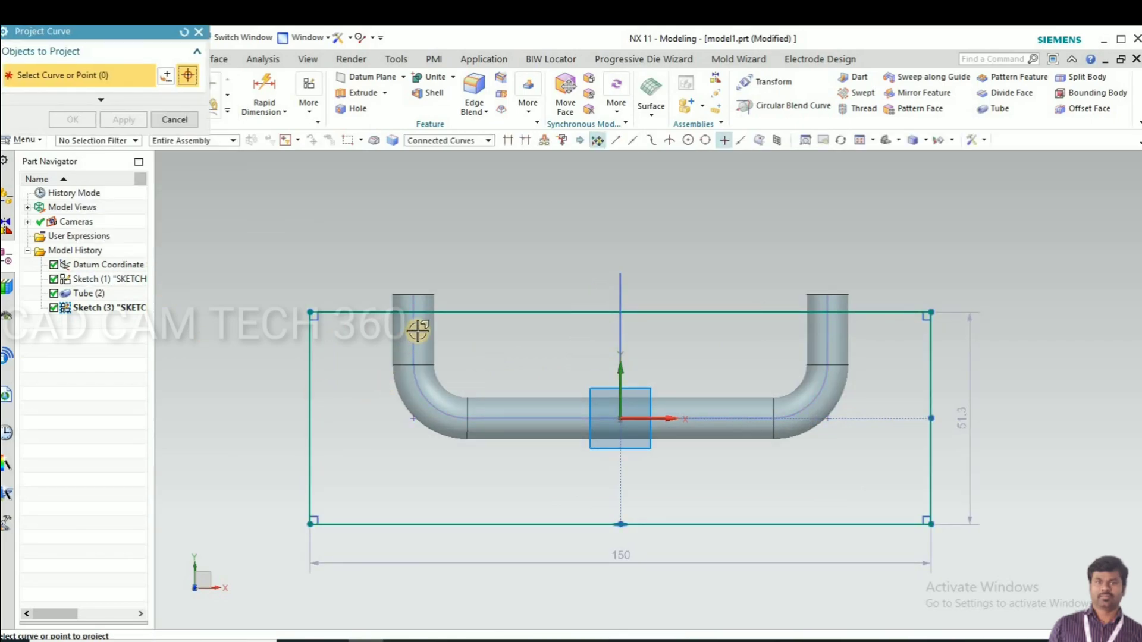
{"action": "left_click", "coordinate": [406, 348]}
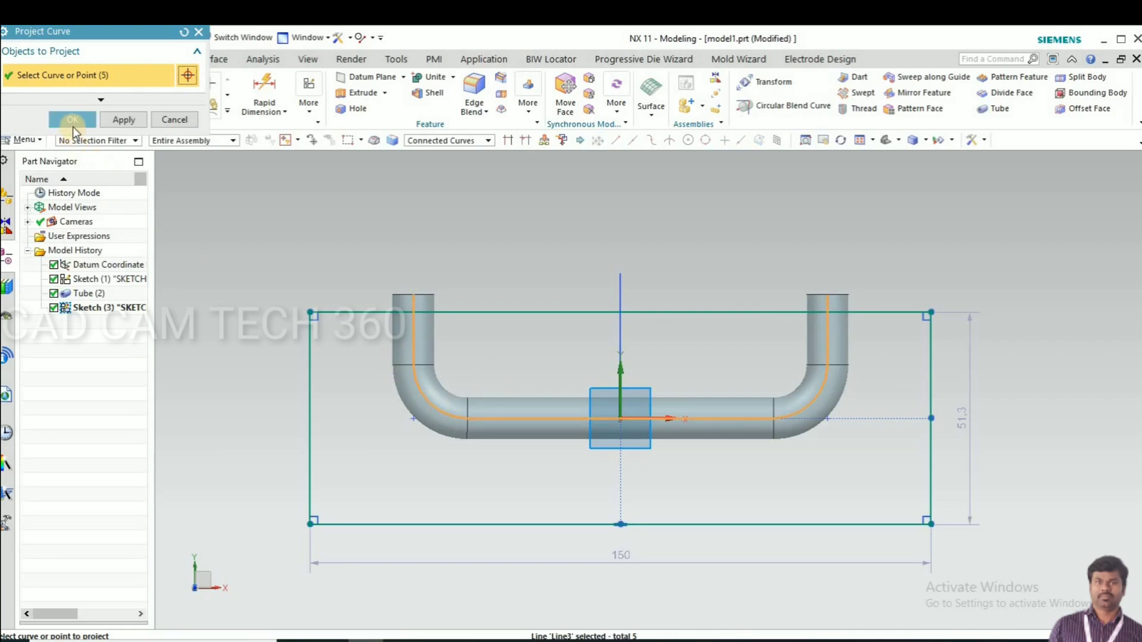
{"action": "left_click", "coordinate": [72, 120]}
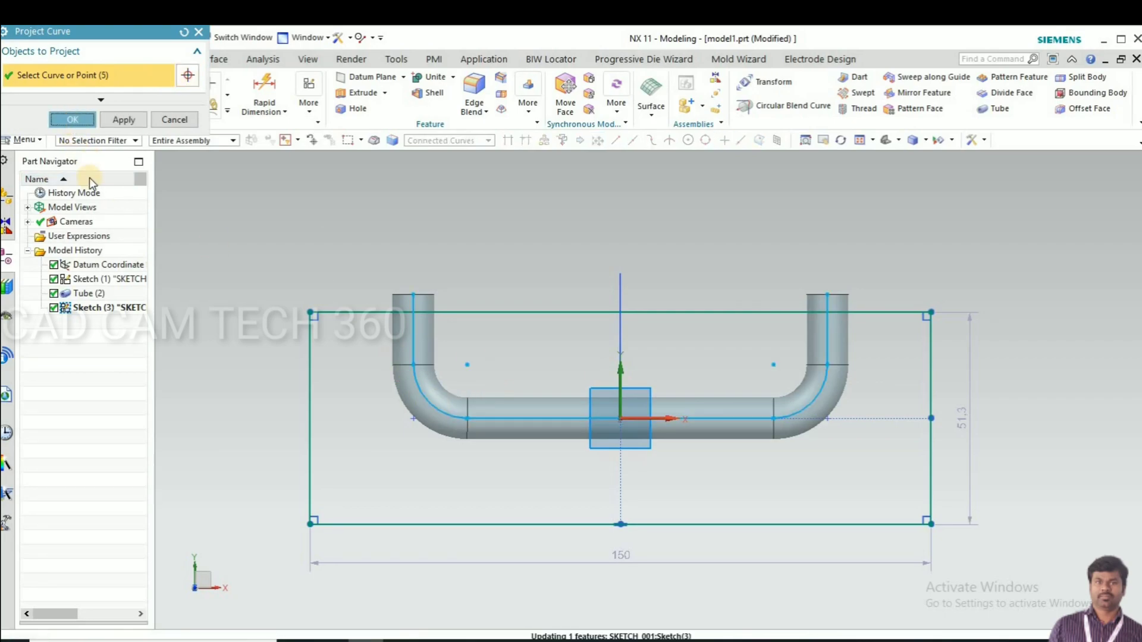
{"action": "mouse_move", "coordinate": [363, 431]}
{"action": "middle_mouse_down"}
{"action": "mouse_move", "coordinate": [355, 437]}
{"action": "mouse_move", "coordinate": [362, 404]}
{"action": "middle_mouse_up"}
{"action": "key", "text": "F8"}
{"action": "scroll", "coordinate": [400, 304], "scroll_direction": "up", "scroll_amount": 3}
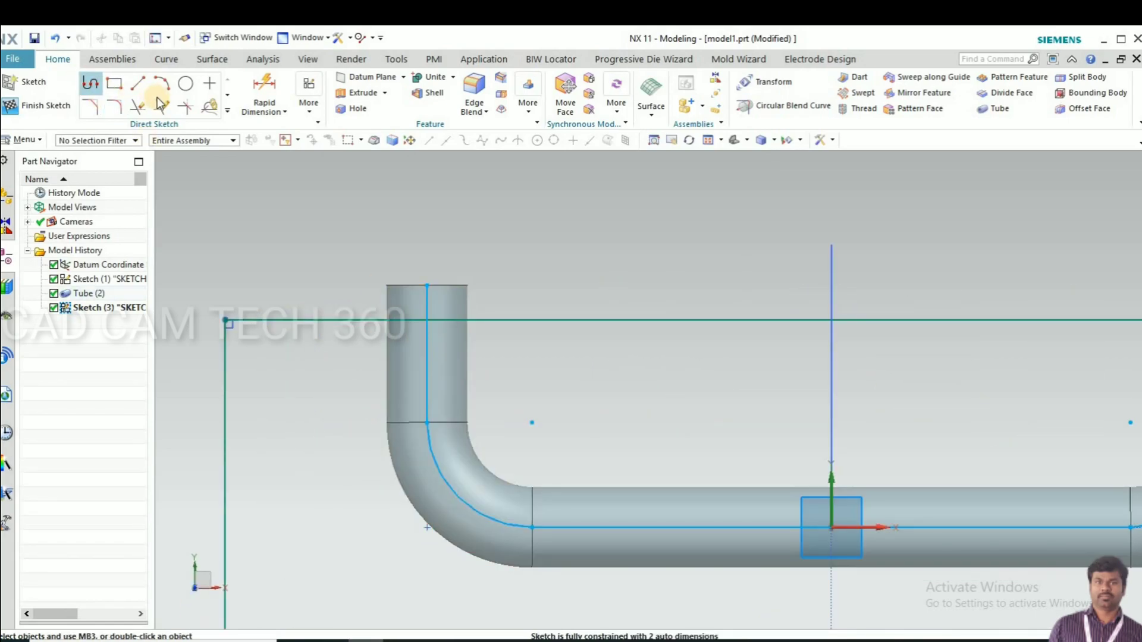
Step: Trim the rectangle's upper edge between the tube legs and the centreline ends projecting above it, and finish the sketch
{"action": "left_click", "coordinate": [142, 104]}
{"action": "left_click", "coordinate": [142, 106]}
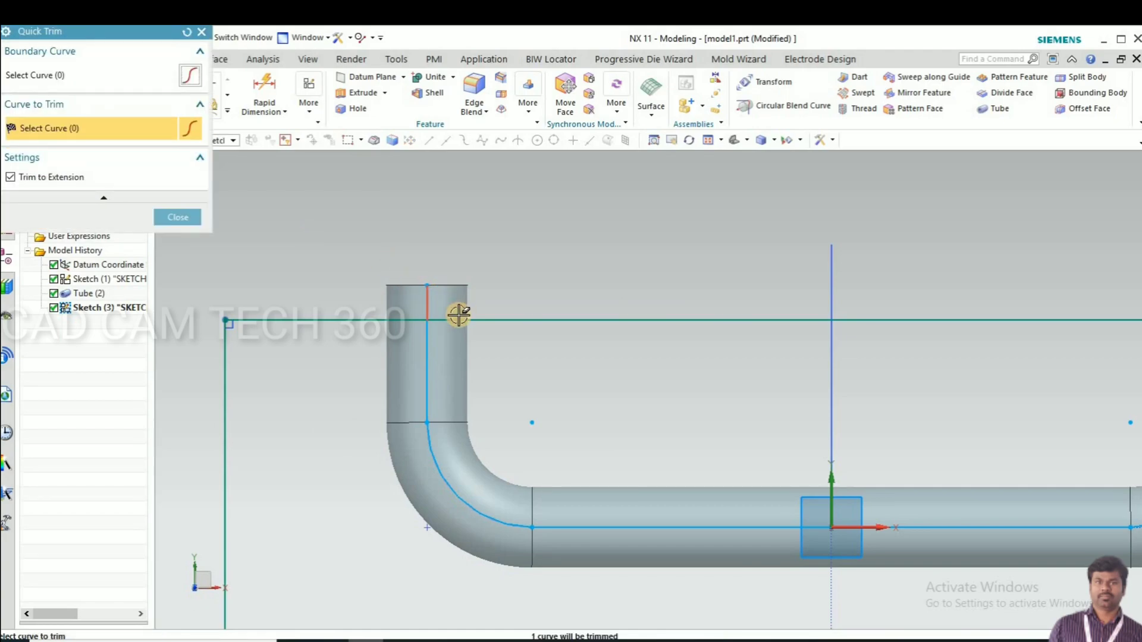
{"action": "left_click", "coordinate": [405, 336]}
{"action": "scroll", "coordinate": [342, 347], "scroll_direction": "down", "scroll_amount": 3}
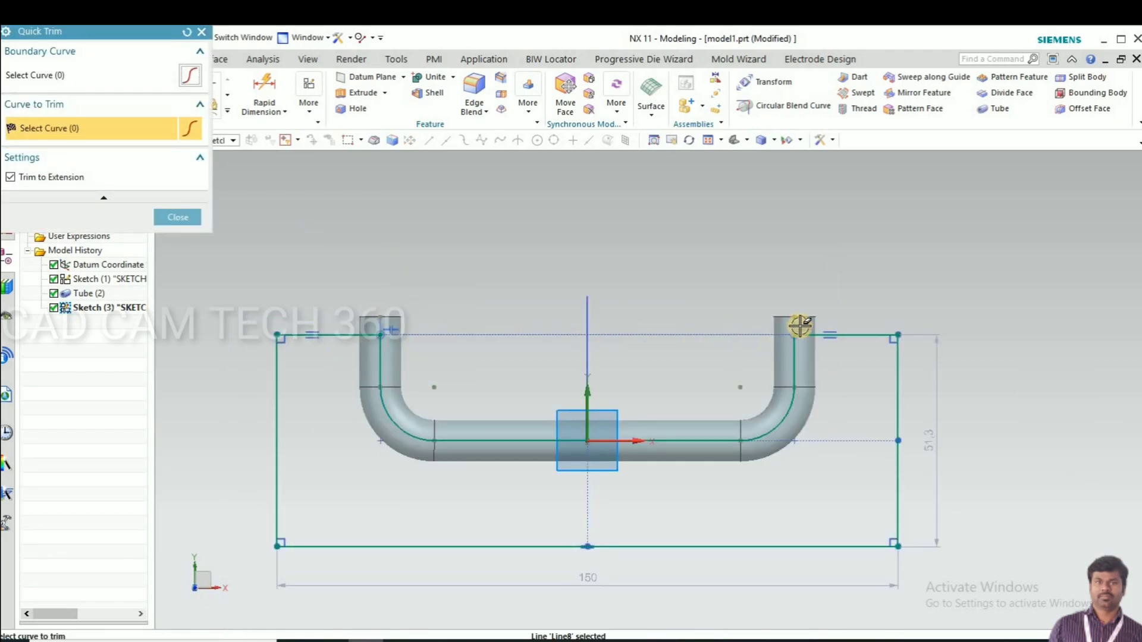
{"action": "scroll", "coordinate": [795, 320], "scroll_direction": "up", "scroll_amount": 3}
{"action": "scroll", "coordinate": [702, 321], "scroll_direction": "down", "scroll_amount": 3}
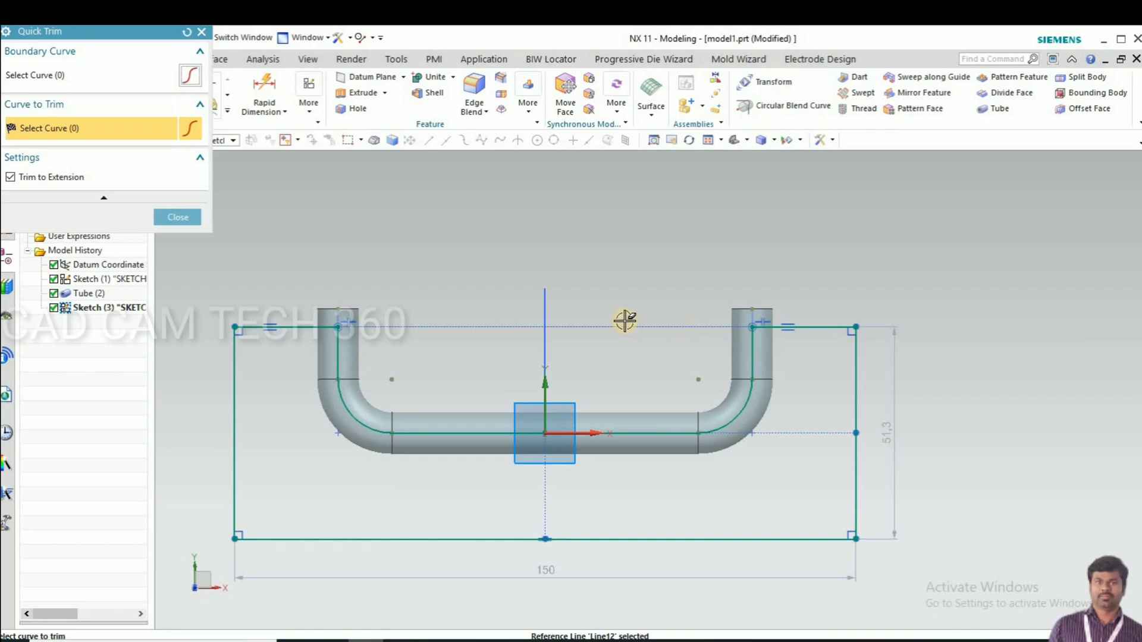
{"action": "left_click", "coordinate": [179, 217]}
{"action": "scroll", "coordinate": [390, 322], "scroll_direction": "up", "scroll_amount": 1}
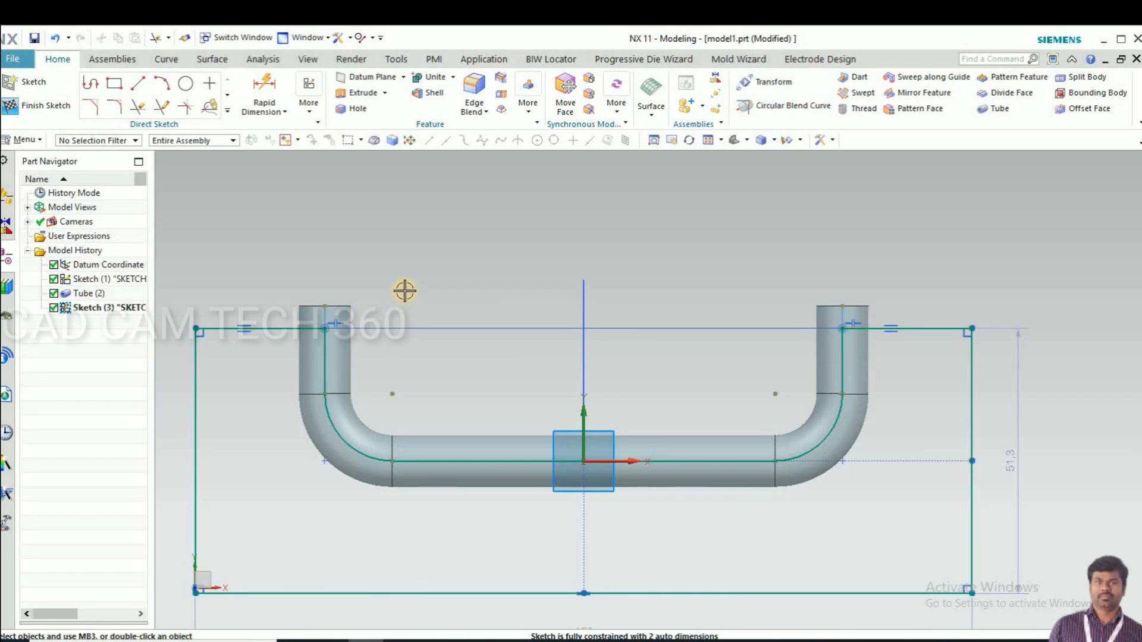
{"action": "key", "text": "ctrl+q"}
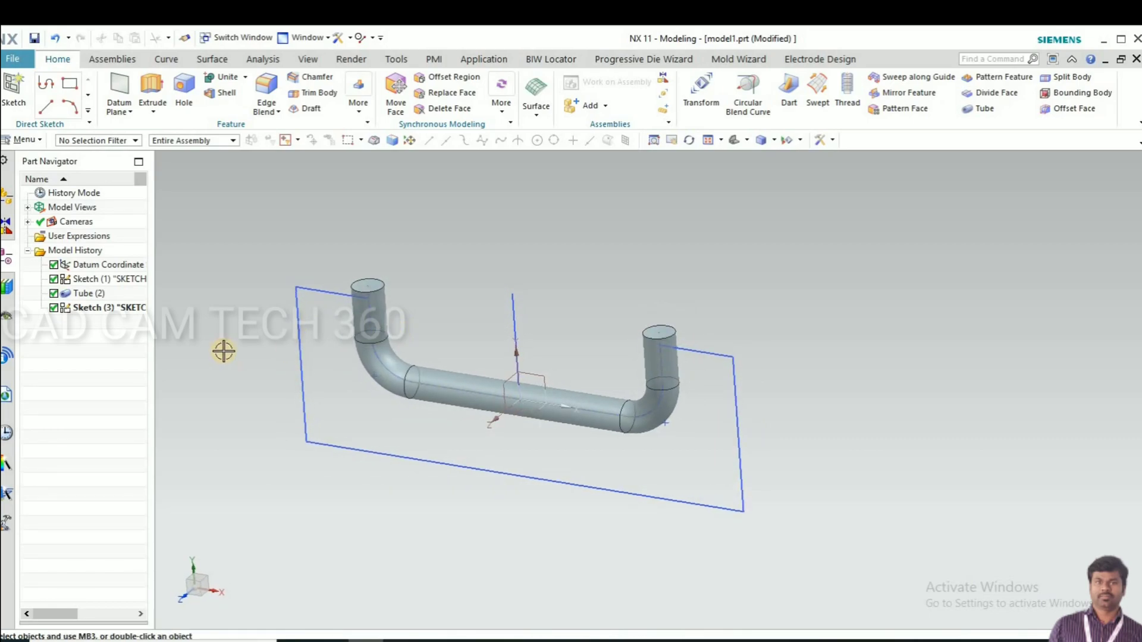
Step: Extrude the trimmed sketch profile along ZC with a symmetric distance of 39 mm and Boolean set to None
{"action": "key", "text": "x"}
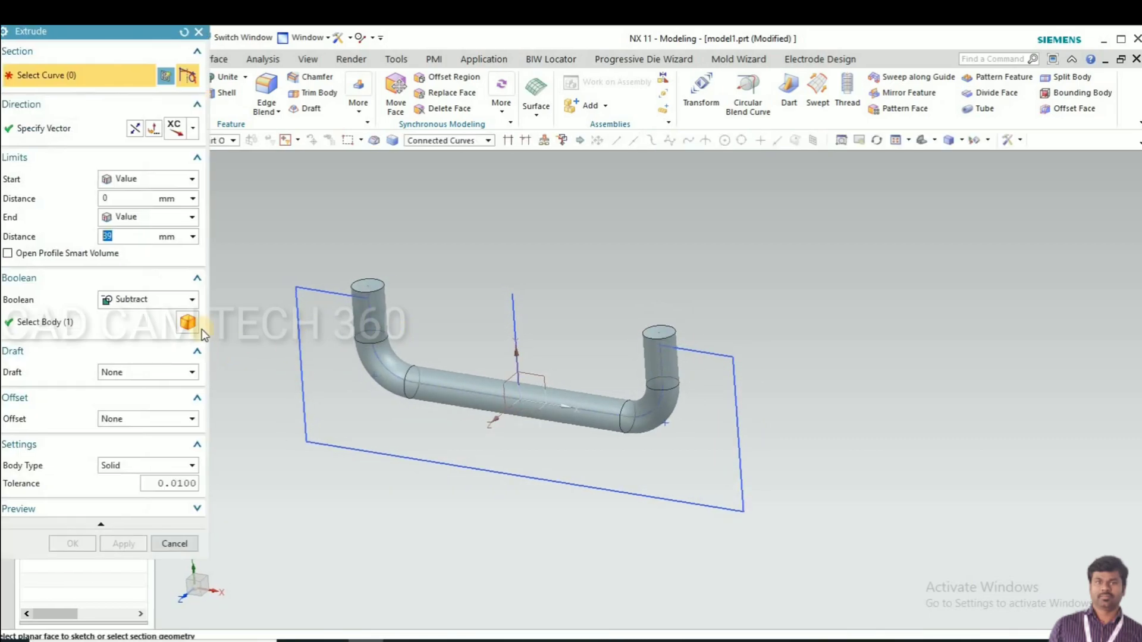
{"action": "left_click", "coordinate": [144, 302]}
{"action": "left_click", "coordinate": [139, 317]}
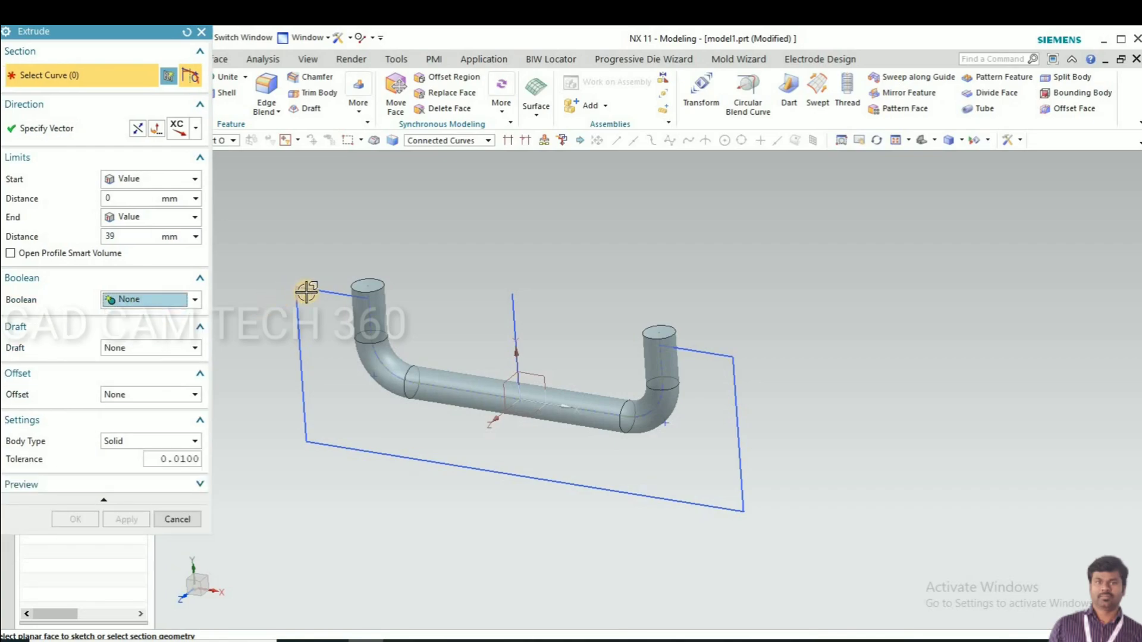
{"action": "left_click", "coordinate": [313, 288]}
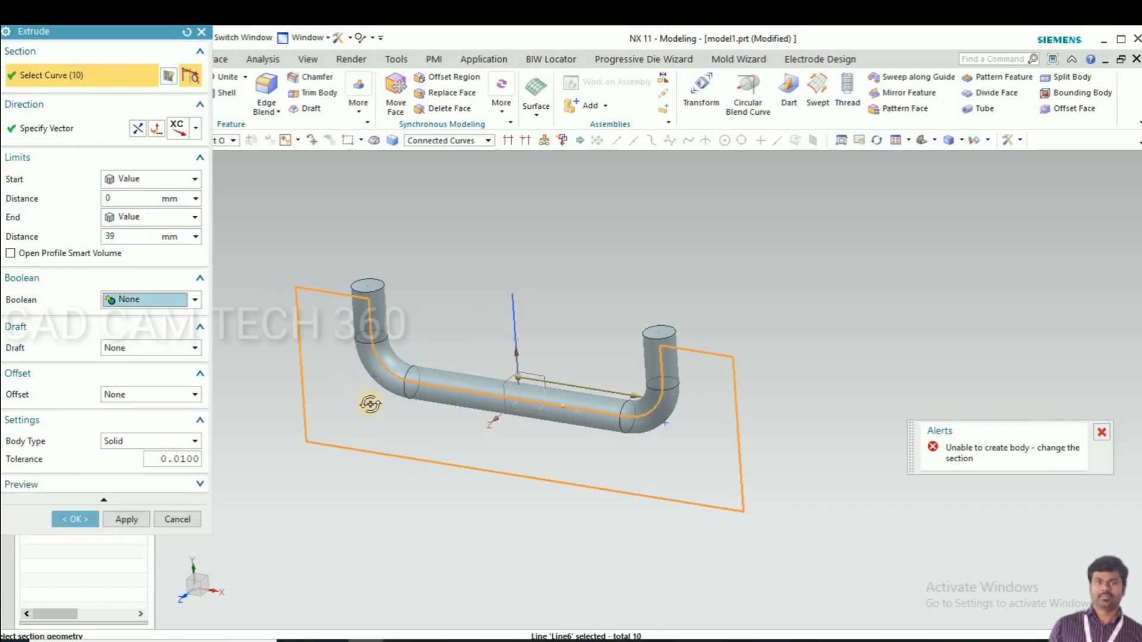
{"action": "middle_click_drag", "start_coordinate": [370, 404], "coordinate": [366, 405]}
{"action": "left_click", "coordinate": [195, 128]}
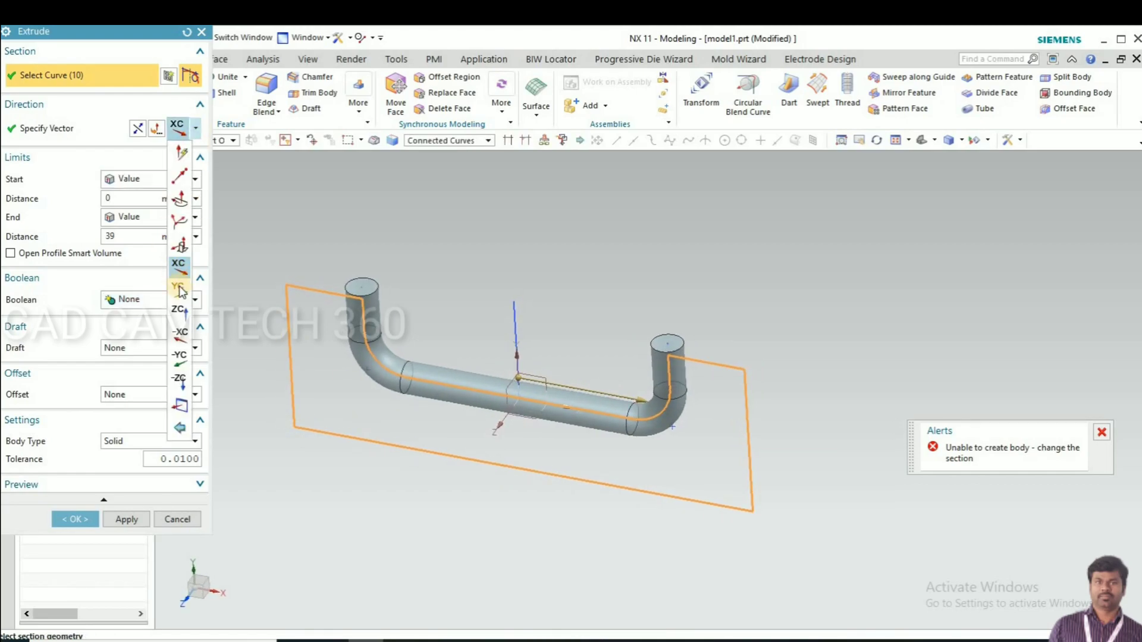
{"action": "left_click", "coordinate": [179, 310]}
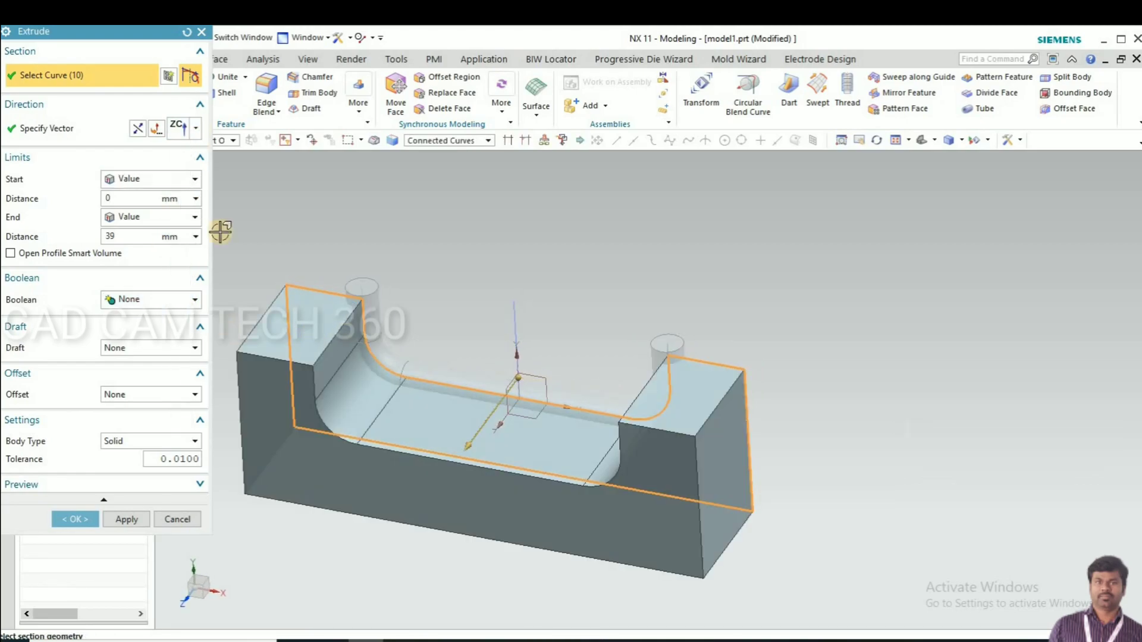
{"action": "left_click", "coordinate": [150, 180]}
{"action": "left_click", "coordinate": [138, 210]}
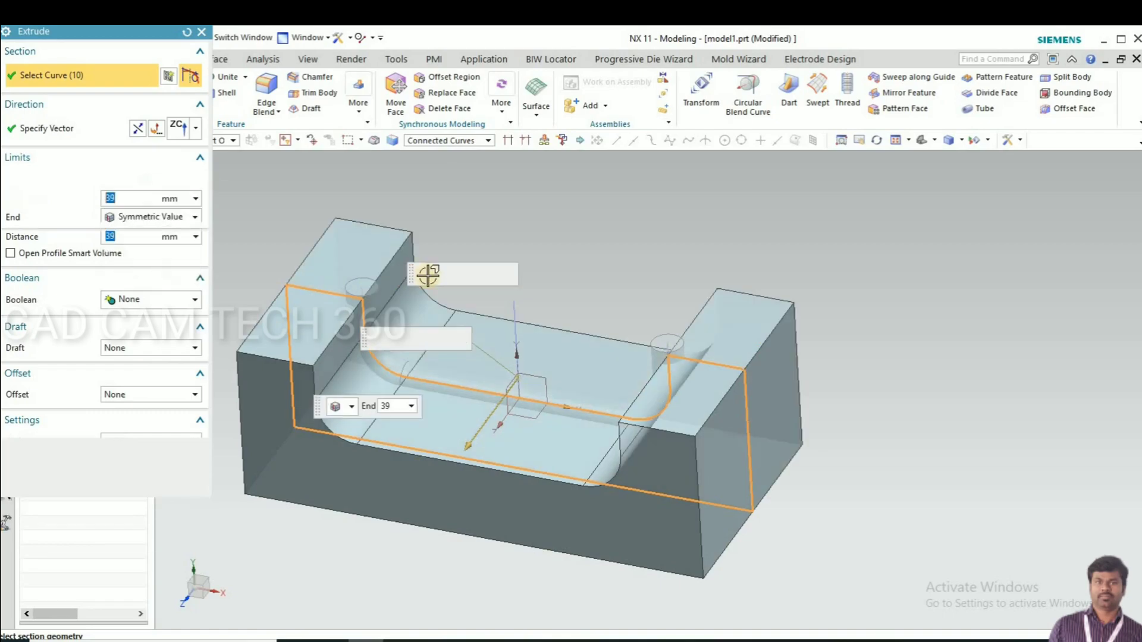
{"action": "middle_click_drag", "start_coordinate": [507, 305], "coordinate": [467, 301]}
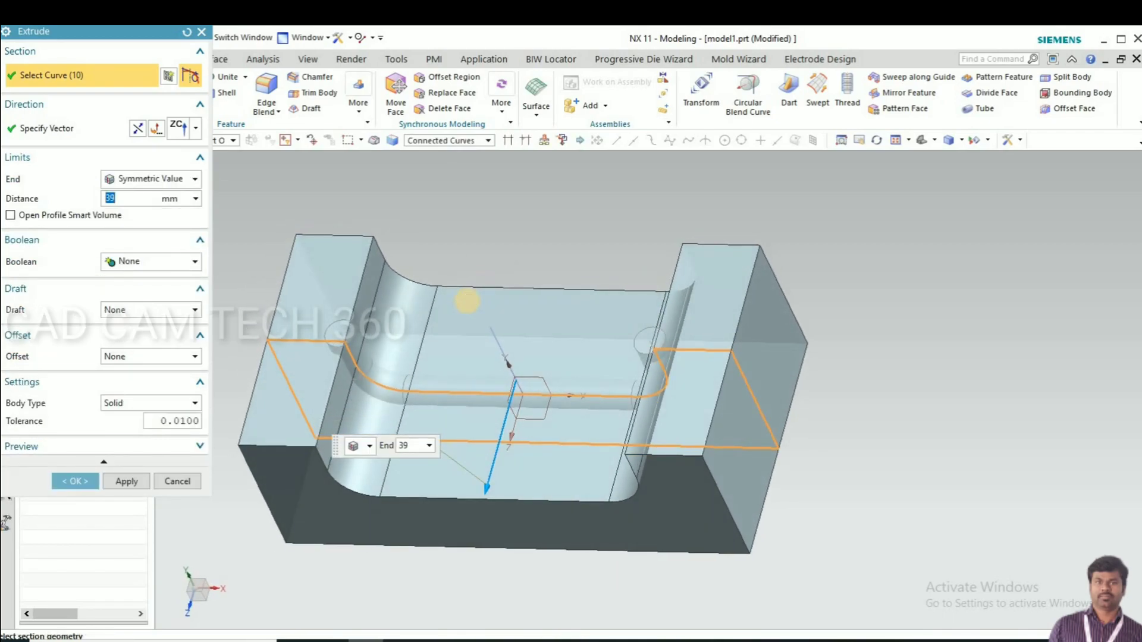
{"action": "left_click", "coordinate": [82, 483]}
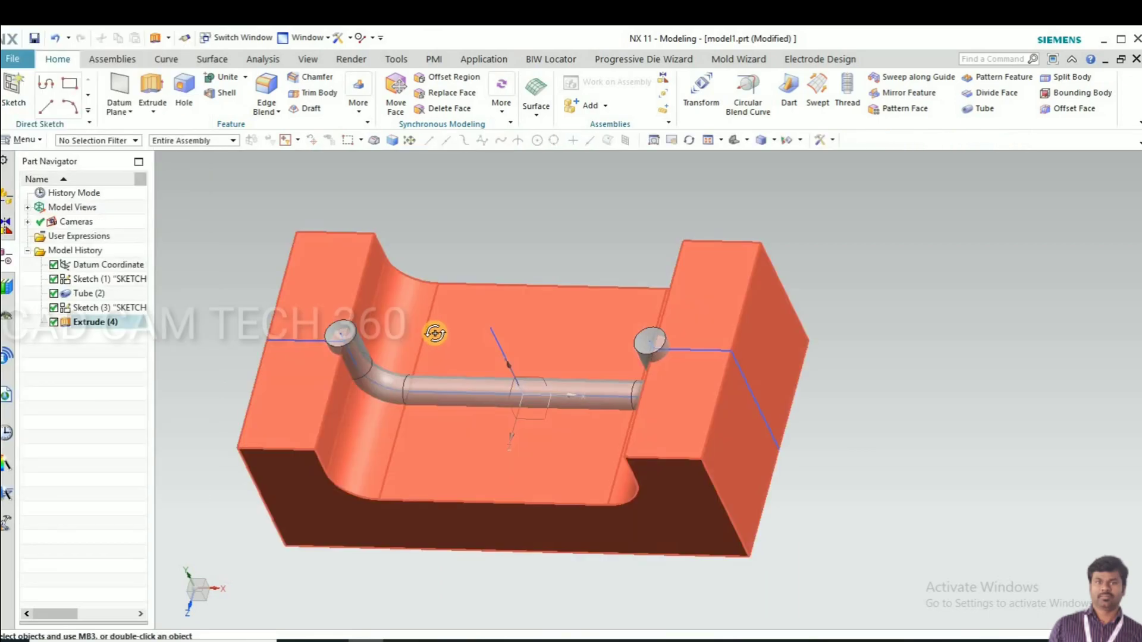
Step: Set up two non-associative copies of the tube body with Move Object, offset 0 mm in XC and YC and 20 mm in ZC
{"action": "middle_click_drag", "start_coordinate": [434, 331], "coordinate": [394, 327]}
{"action": "scroll", "coordinate": [395, 327], "scroll_direction": "up", "scroll_amount": 3}
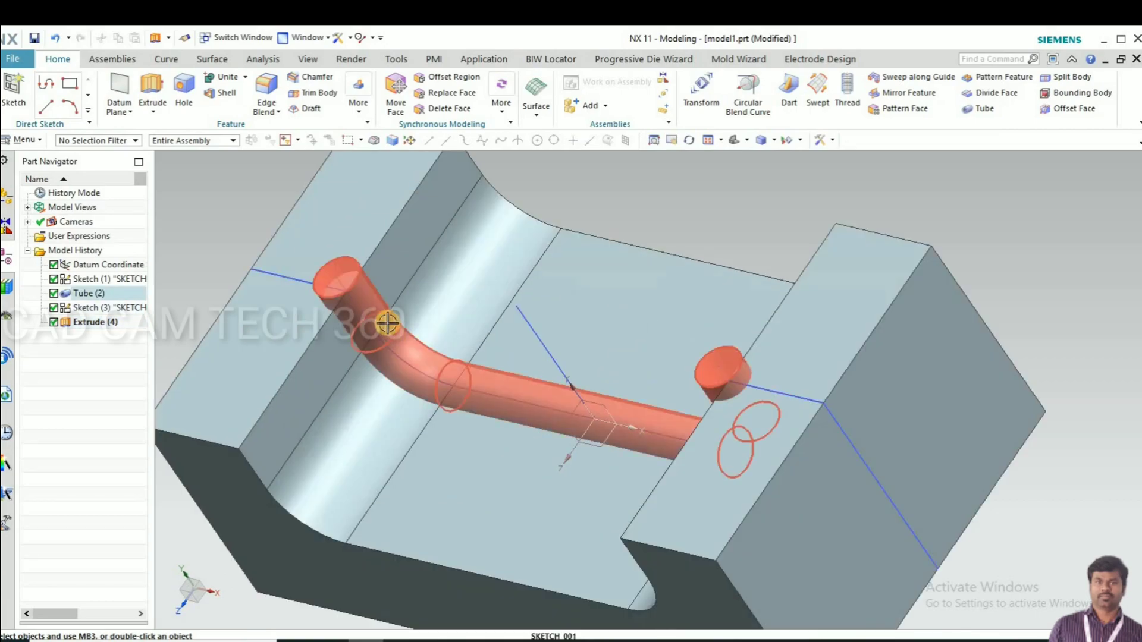
{"action": "left_click", "coordinate": [411, 327]}
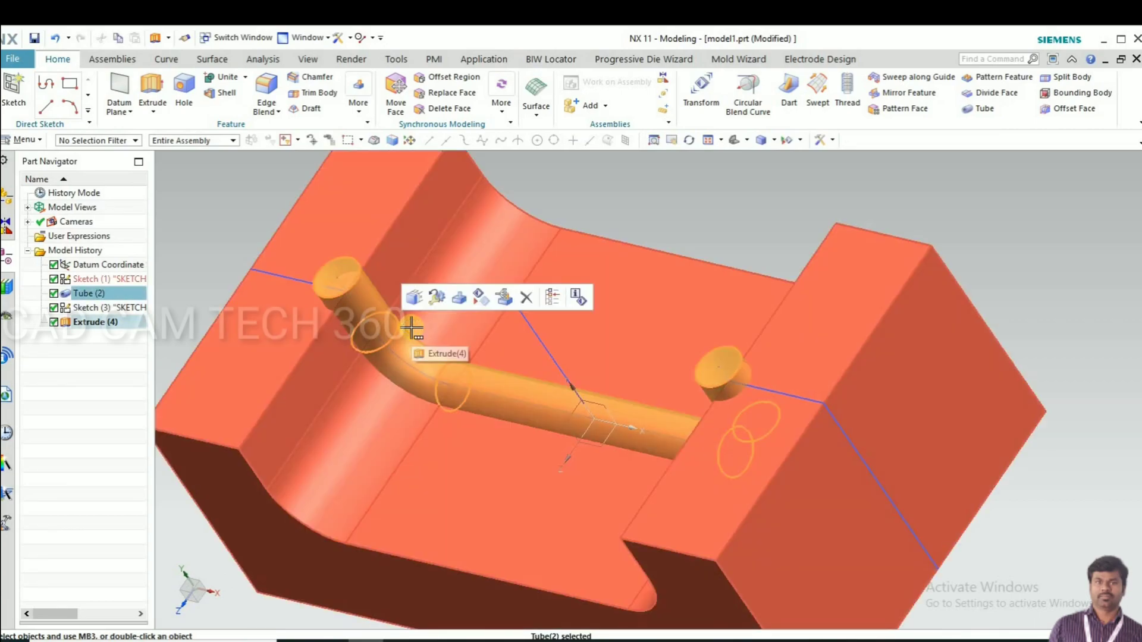
{"action": "key", "text": "ctrl+t"}
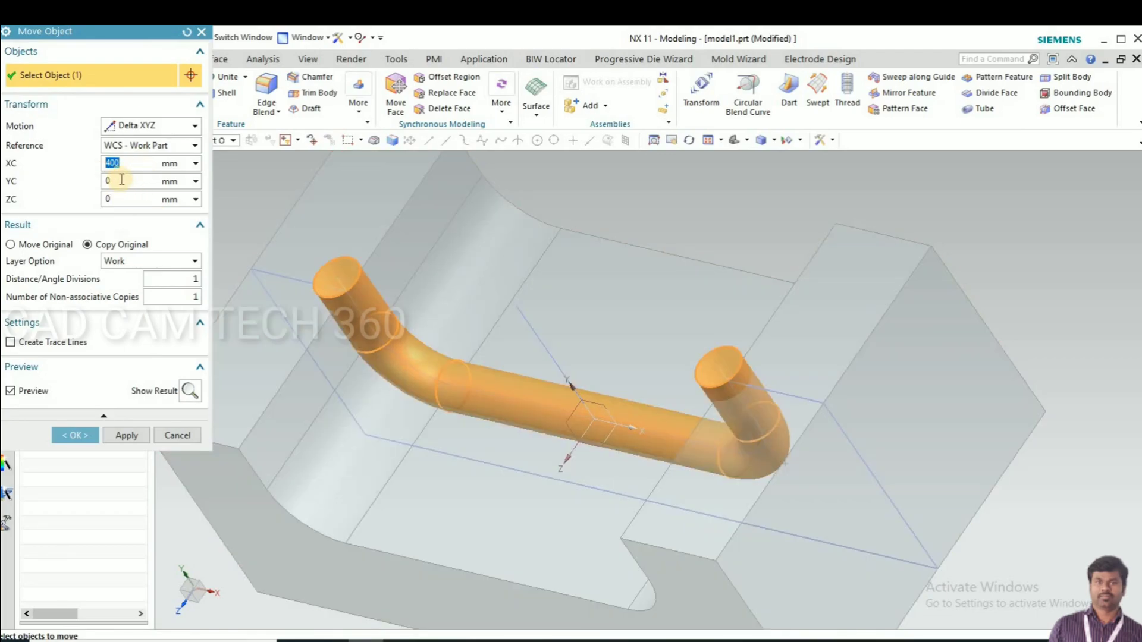
{"action": "left_click", "coordinate": [110, 200]}
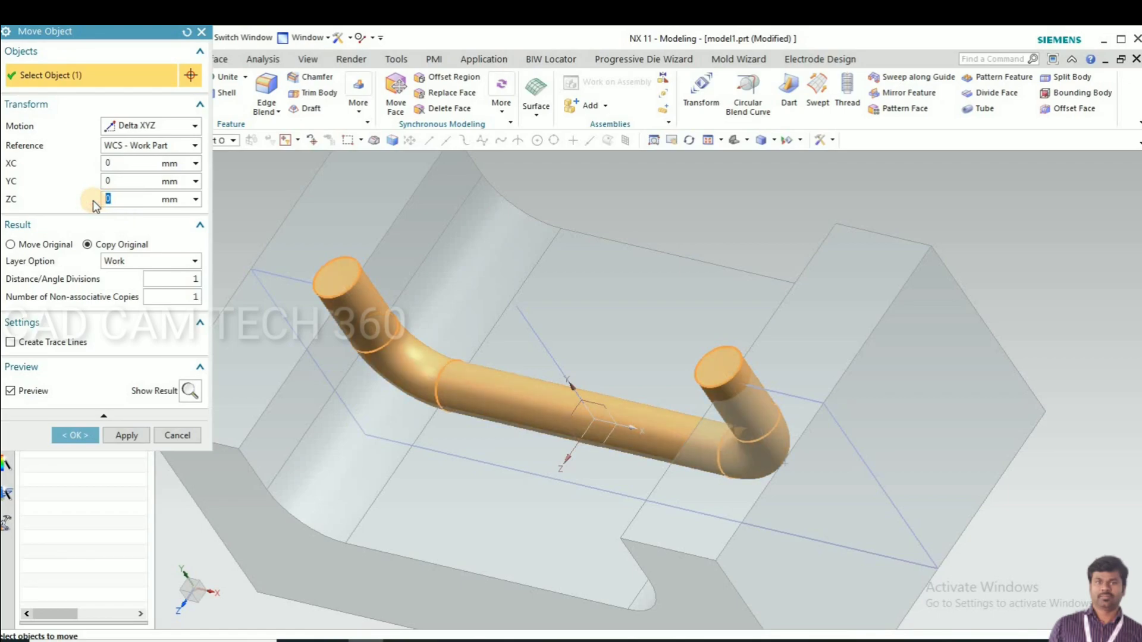
{"action": "type", "text": "2"}
{"action": "left_click_drag", "start_coordinate": [190, 295], "coordinate": [202, 296]}
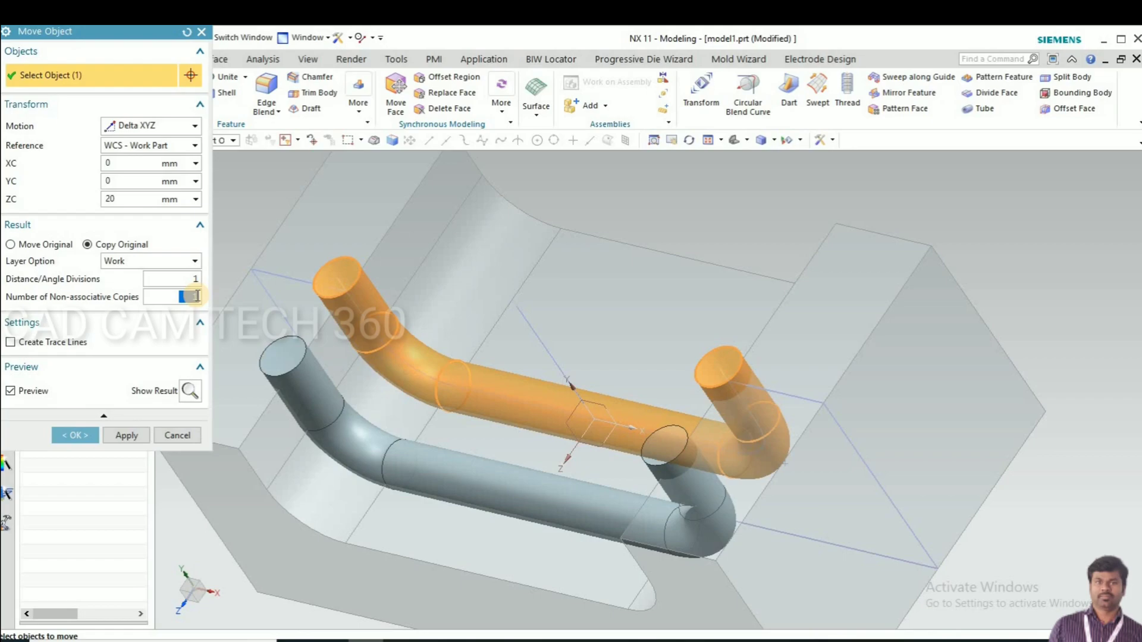
{"action": "left_click", "coordinate": [180, 279]}
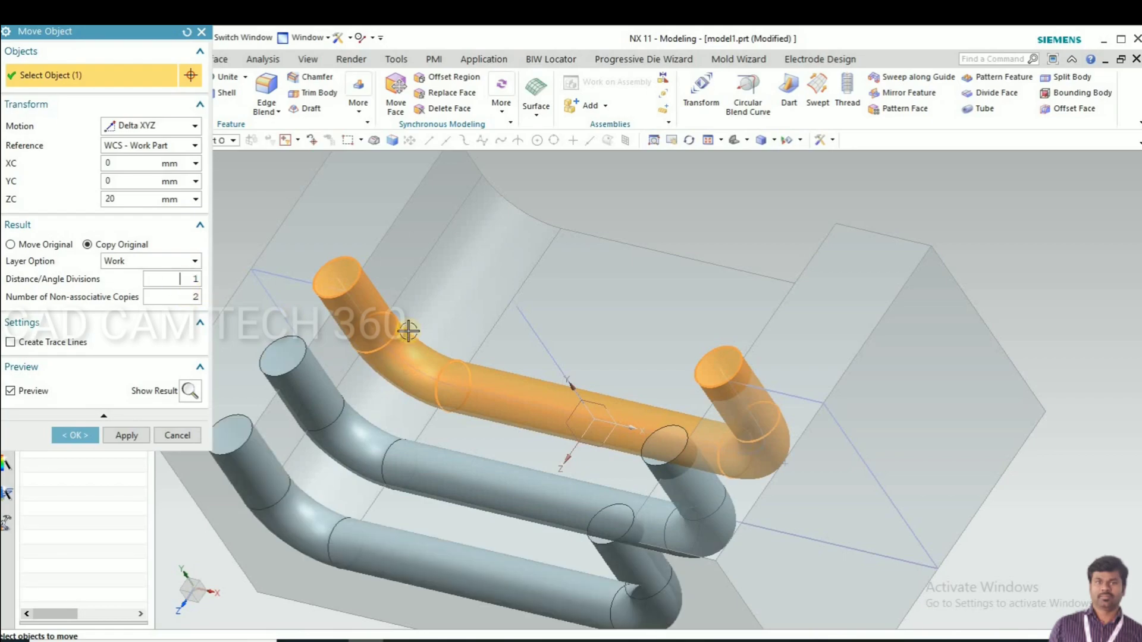
Step: Set the ZC offset of the tube copies to 15 mm and create them
{"action": "middle_click_drag", "start_coordinate": [435, 310], "coordinate": [455, 337]}
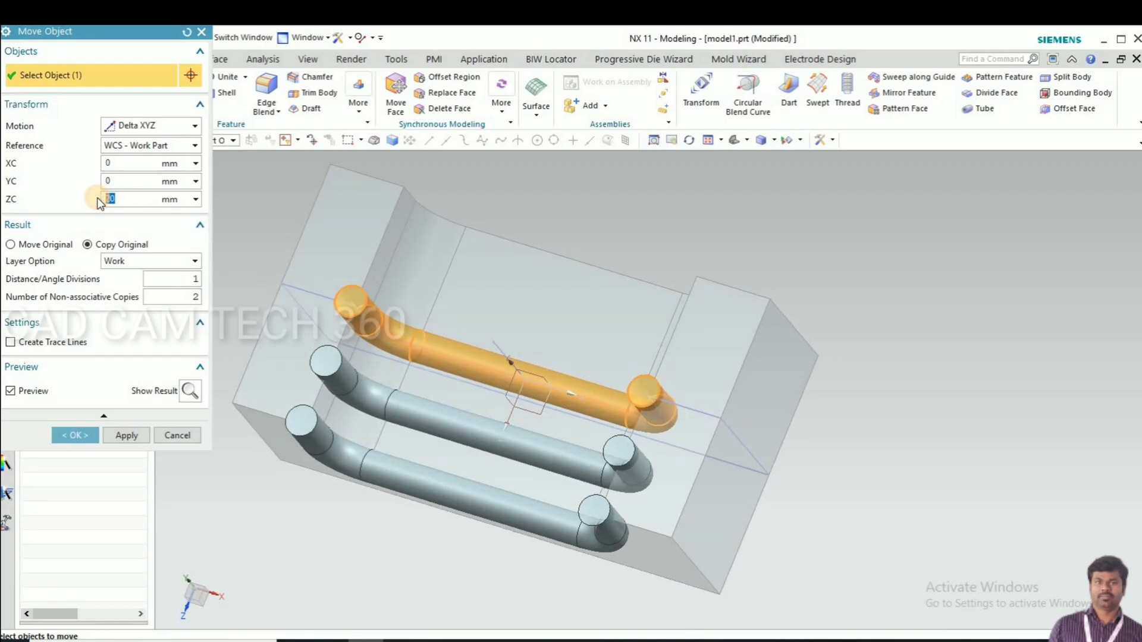
{"action": "type", "text": "5"}
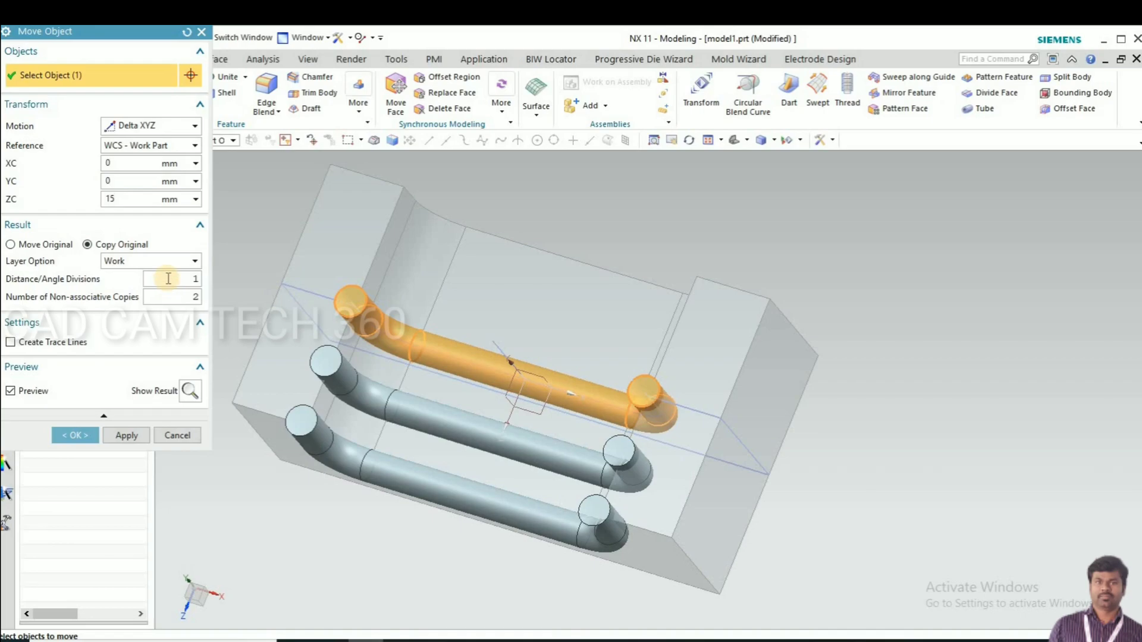
{"action": "left_click", "coordinate": [168, 278]}
{"action": "middle_click_drag", "start_coordinate": [476, 305], "coordinate": [449, 309]}
{"action": "middle_click_drag", "start_coordinate": [310, 370], "coordinate": [304, 370]}
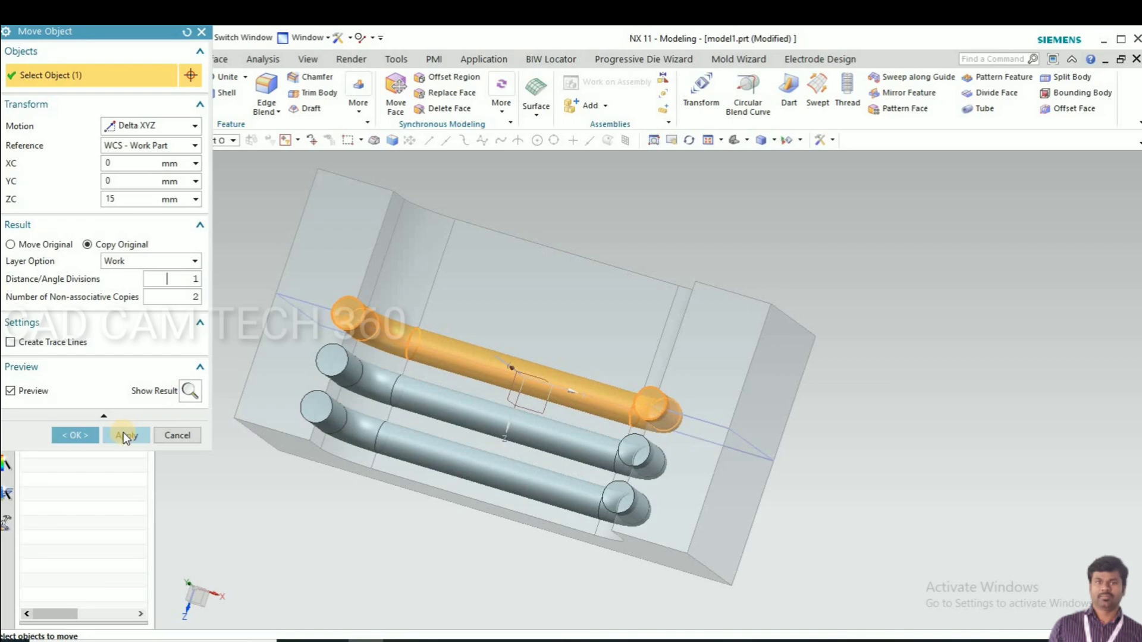
{"action": "left_click", "coordinate": [123, 434]}
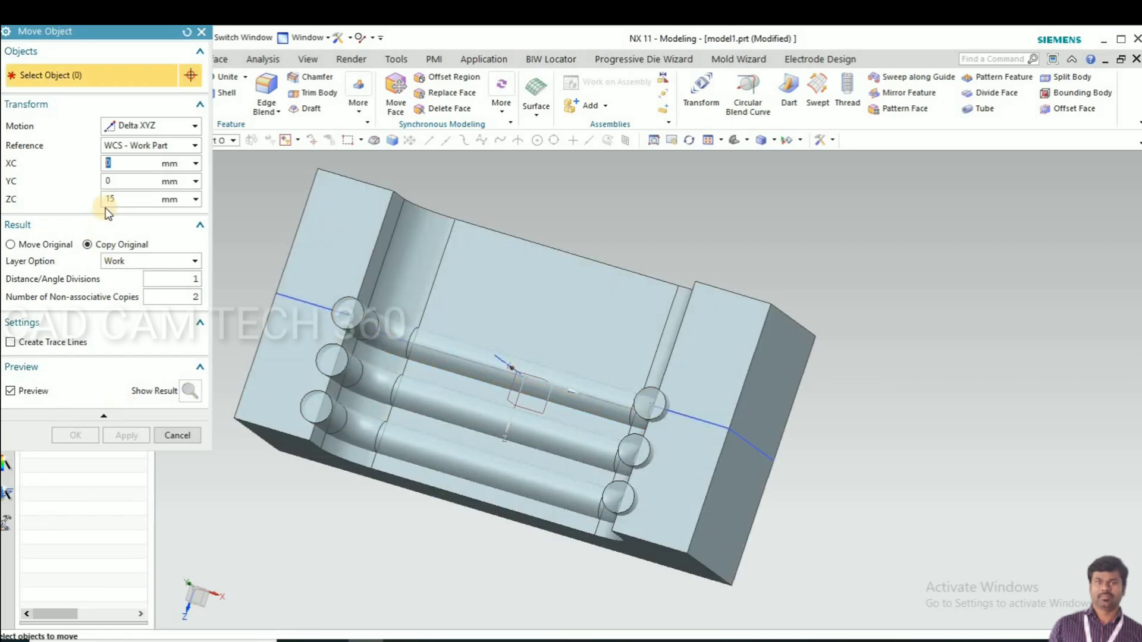
Step: Create two more copies of the original tube on its opposite side, spaced -15 mm along ZC
{"action": "left_click", "coordinate": [107, 197]}
{"action": "scroll", "coordinate": [351, 309], "scroll_direction": "up", "scroll_amount": 3}
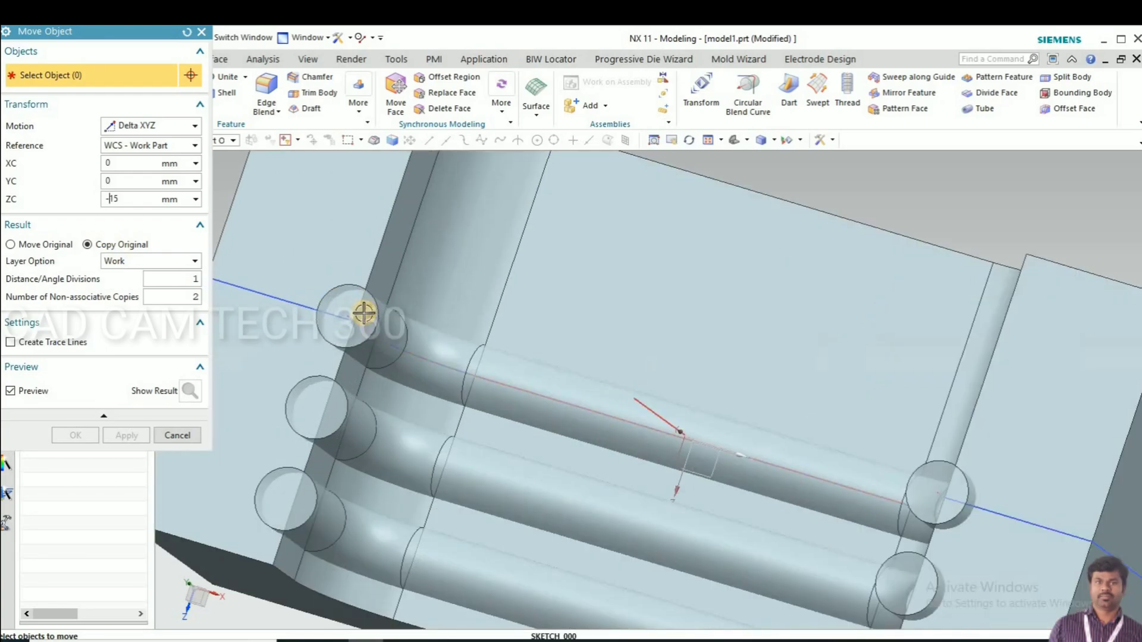
{"action": "left_click", "coordinate": [369, 309]}
{"action": "left_click", "coordinate": [171, 202]}
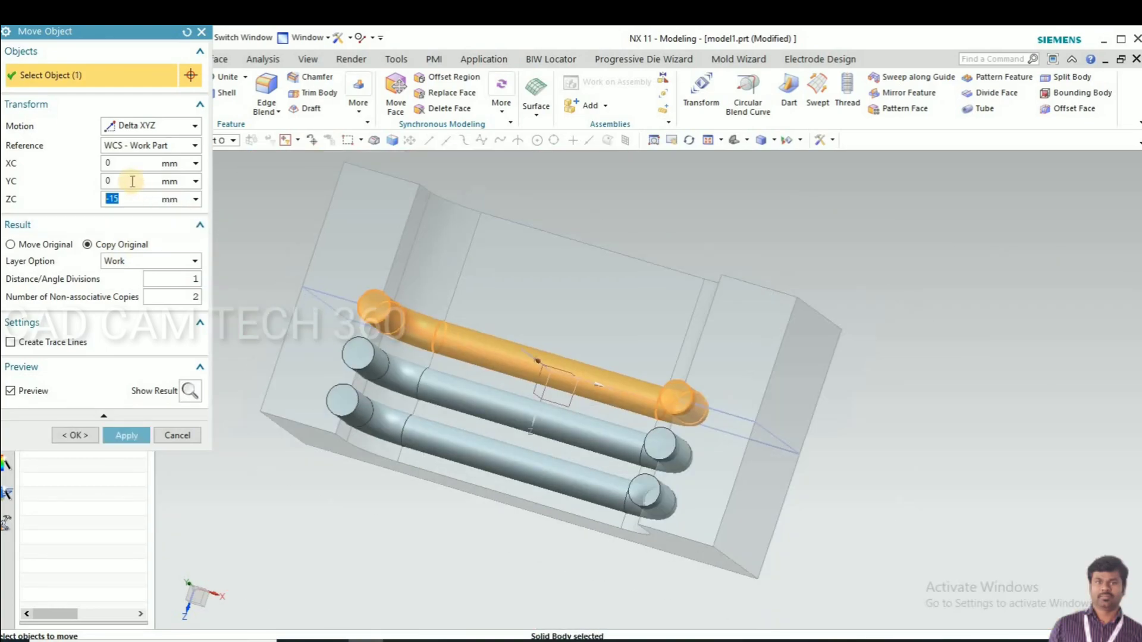
{"action": "left_click", "coordinate": [132, 182]}
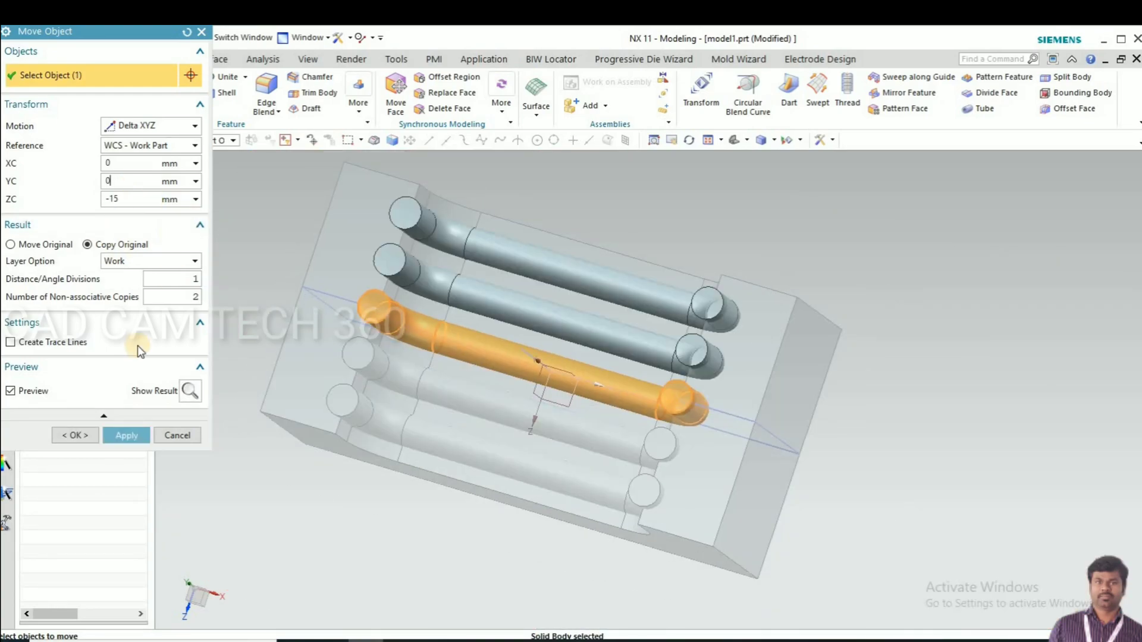
{"action": "left_click", "coordinate": [73, 435]}
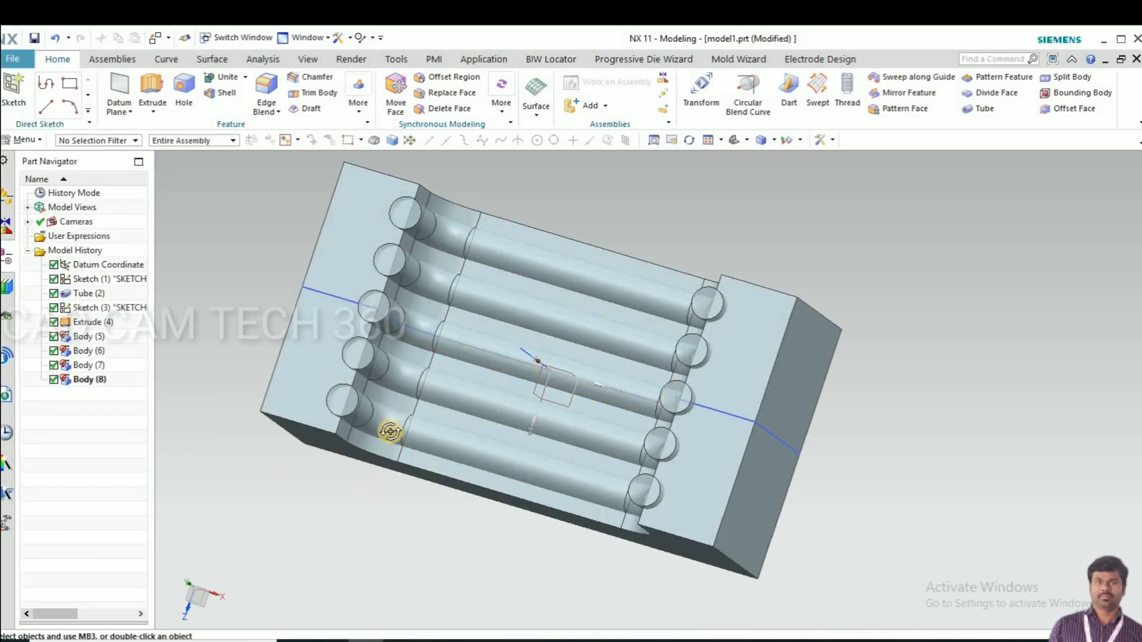
Step: Subtract the five tube bodies from the extruded block, keeping the tool bodies
{"action": "middle_click_drag", "start_coordinate": [390, 431], "coordinate": [384, 462]}
{"action": "left_click", "coordinate": [245, 77]}
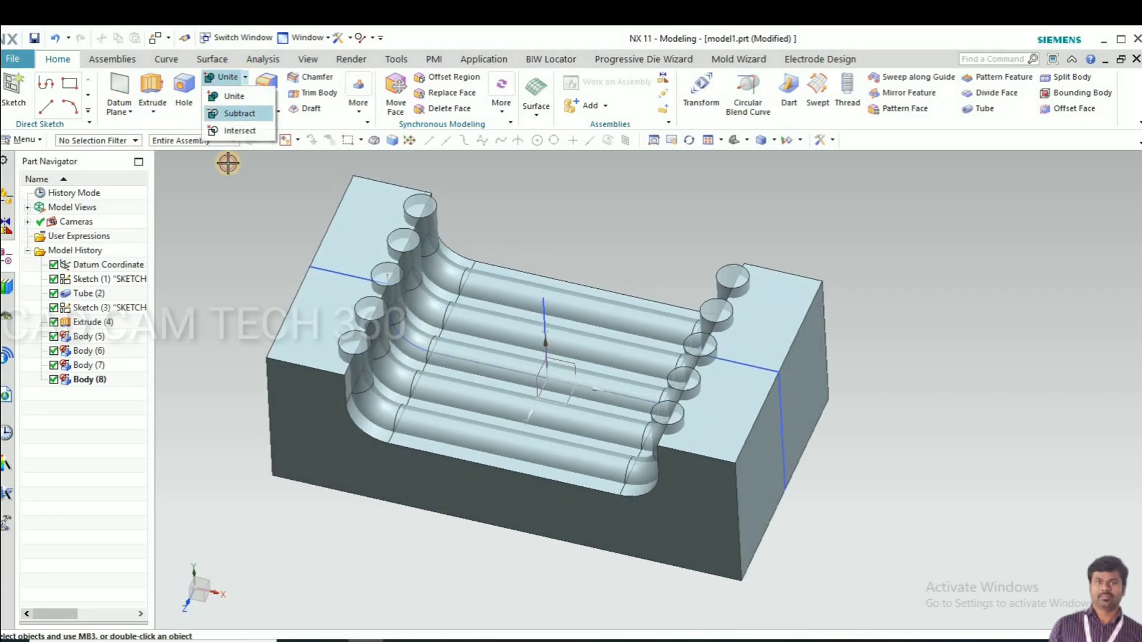
{"action": "left_click", "coordinate": [239, 113]}
{"action": "left_click", "coordinate": [404, 218]}
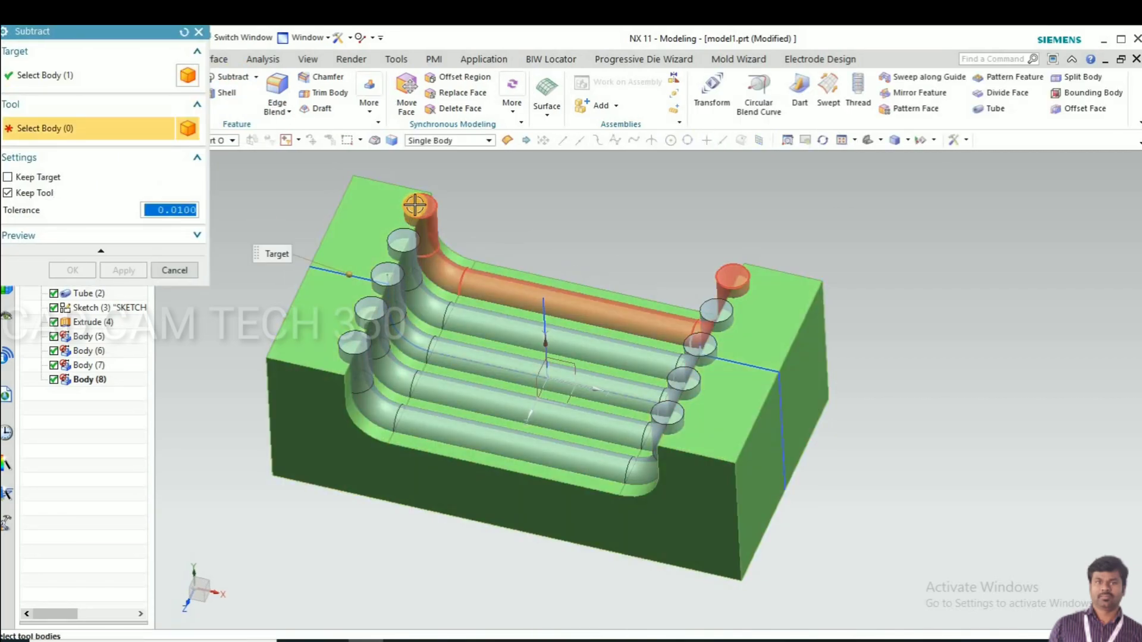
{"action": "left_click", "coordinate": [400, 237]}
{"action": "left_click", "coordinate": [378, 282]}
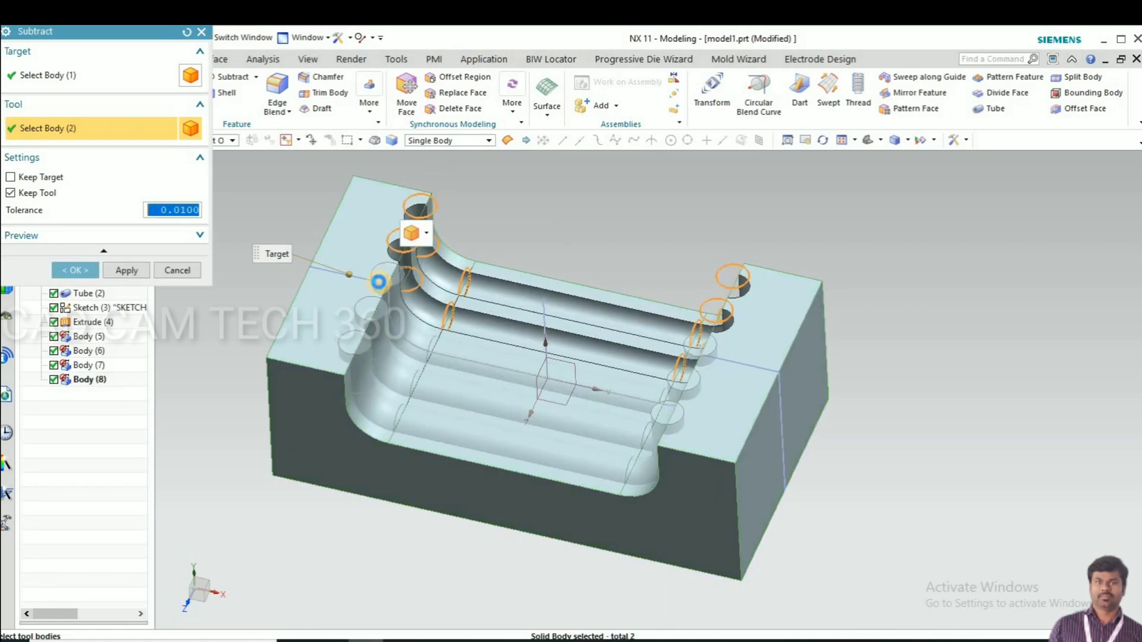
{"action": "left_click", "coordinate": [378, 282]}
{"action": "left_click", "coordinate": [365, 309]}
{"action": "left_click", "coordinate": [336, 339]}
{"action": "middle_click_drag", "start_coordinate": [215, 345], "coordinate": [318, 348]}
{"action": "left_click", "coordinate": [76, 268]}
{"action": "left_click", "coordinate": [76, 269]}
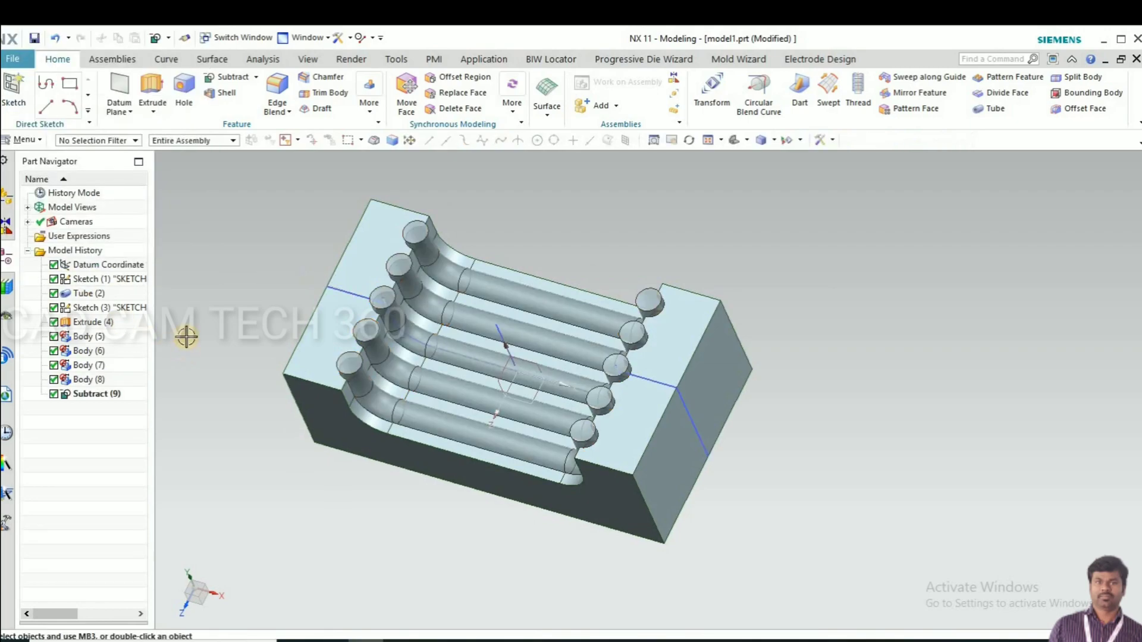
Step: Hide the five tube bodies and both sketches so only the grooved block is displayed
{"action": "middle_click_drag", "start_coordinate": [266, 427], "coordinate": [298, 360]}
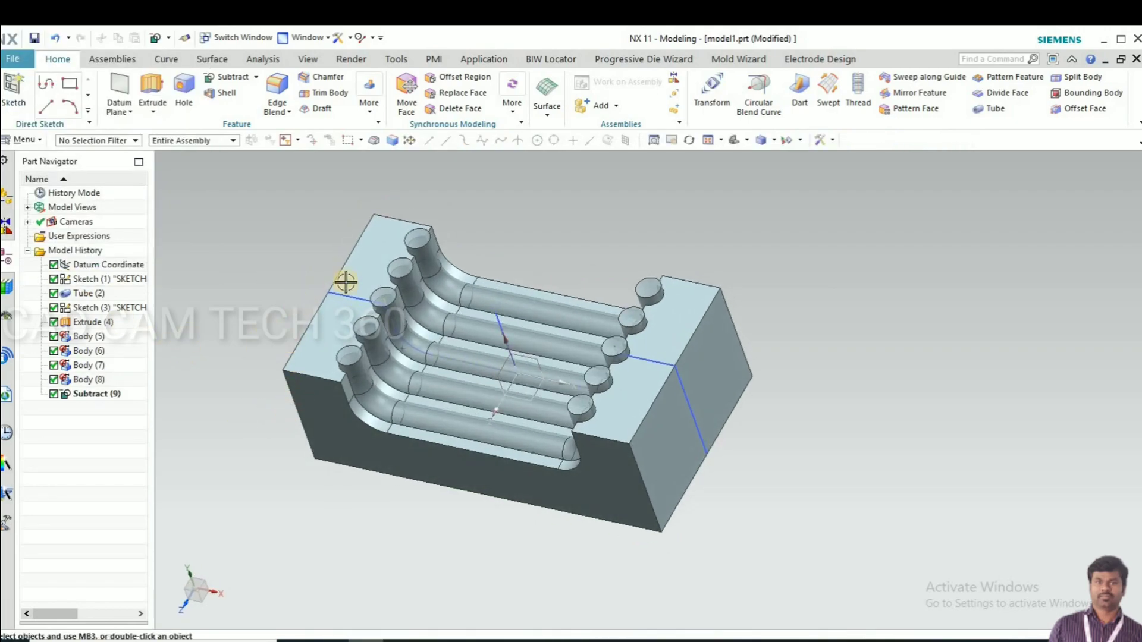
{"action": "key", "text": "ctrl+b"}
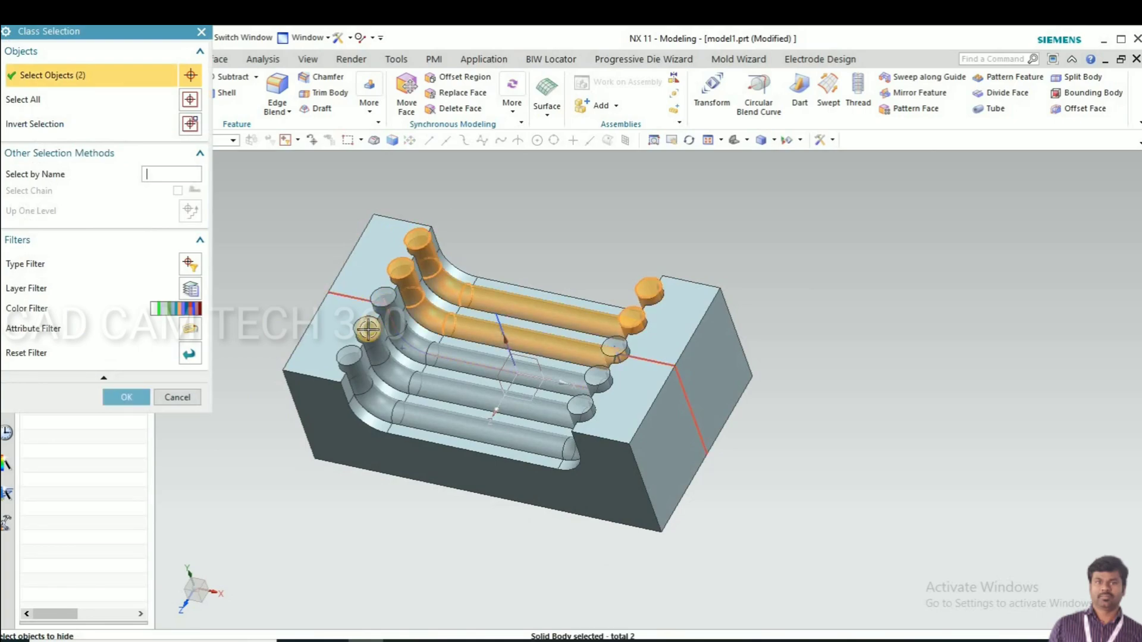
{"action": "left_click", "coordinate": [385, 288]}
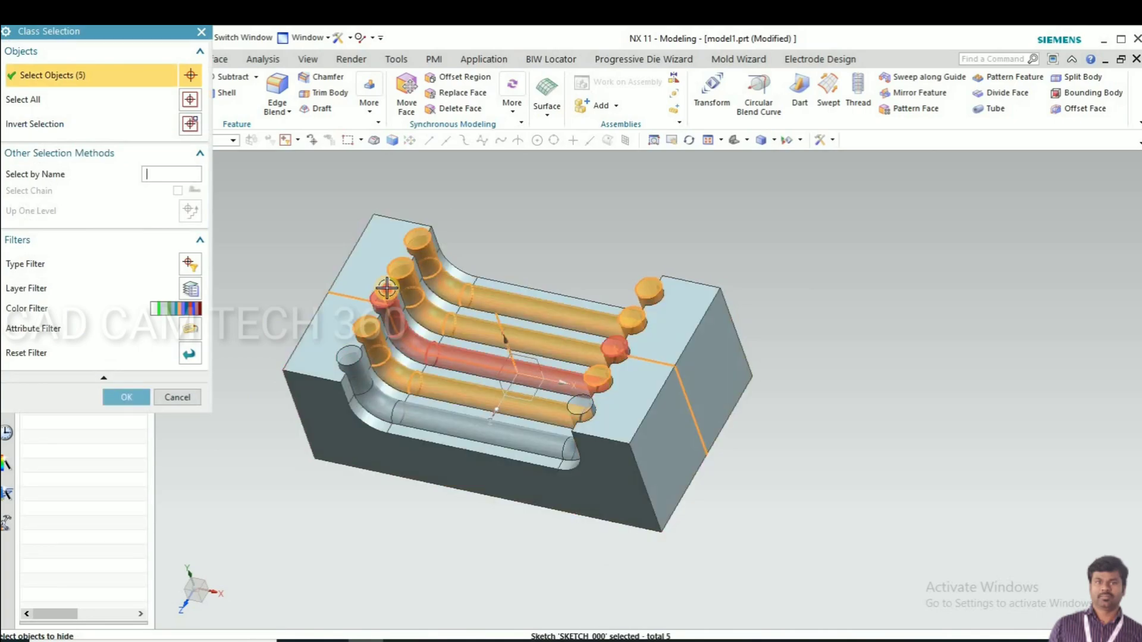
{"action": "left_click", "coordinate": [346, 347]}
{"action": "middle_click", "coordinate": [306, 471]}
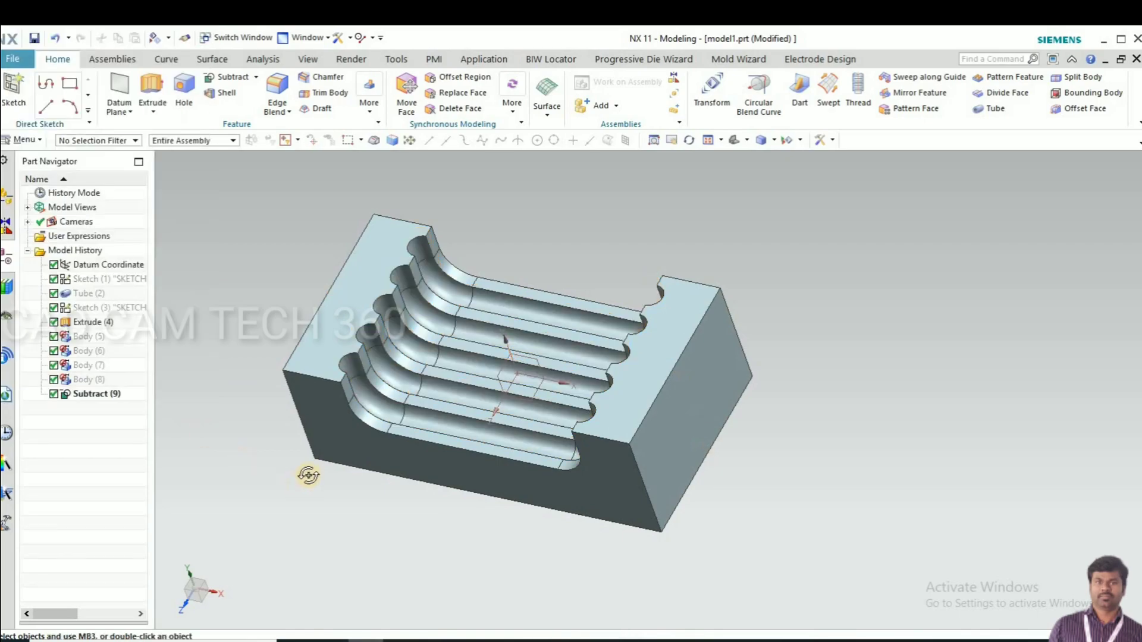
Step: Redisplay all hidden tubes and sketches, and hide the grooved block
{"action": "mouse_move", "coordinate": [305, 471]}
{"action": "middle_mouse_down"}
{"action": "mouse_move", "coordinate": [374, 497]}
{"action": "mouse_move", "coordinate": [277, 490]}
{"action": "mouse_move", "coordinate": [309, 484]}
{"action": "mouse_move", "coordinate": [297, 453]}
{"action": "mouse_move", "coordinate": [306, 443]}
{"action": "mouse_move", "coordinate": [301, 474]}
{"action": "mouse_move", "coordinate": [302, 453]}
{"action": "middle_mouse_up"}
{"action": "key", "text": "ctrl+shift+u"}
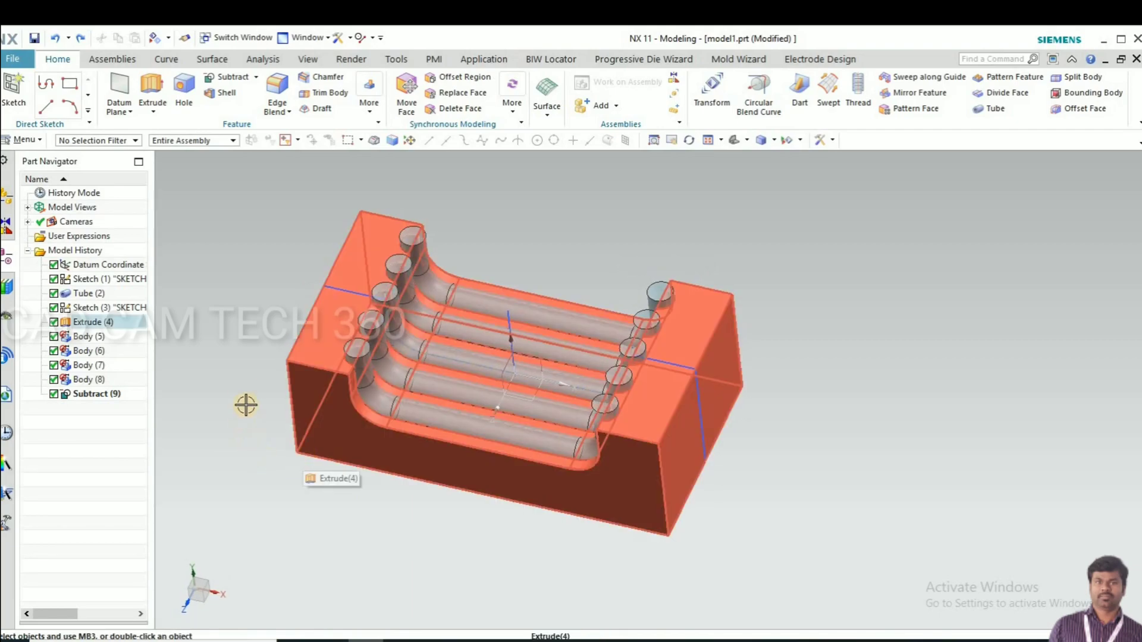
{"action": "key", "text": "F8"}
{"action": "middle_click_drag", "start_coordinate": [278, 367], "coordinate": [360, 356]}
{"action": "key", "text": "ctrl+b"}
{"action": "middle_click_drag", "start_coordinate": [377, 304], "coordinate": [356, 371]}
{"action": "scroll", "coordinate": [356, 371], "scroll_direction": "down", "scroll_amount": 3}
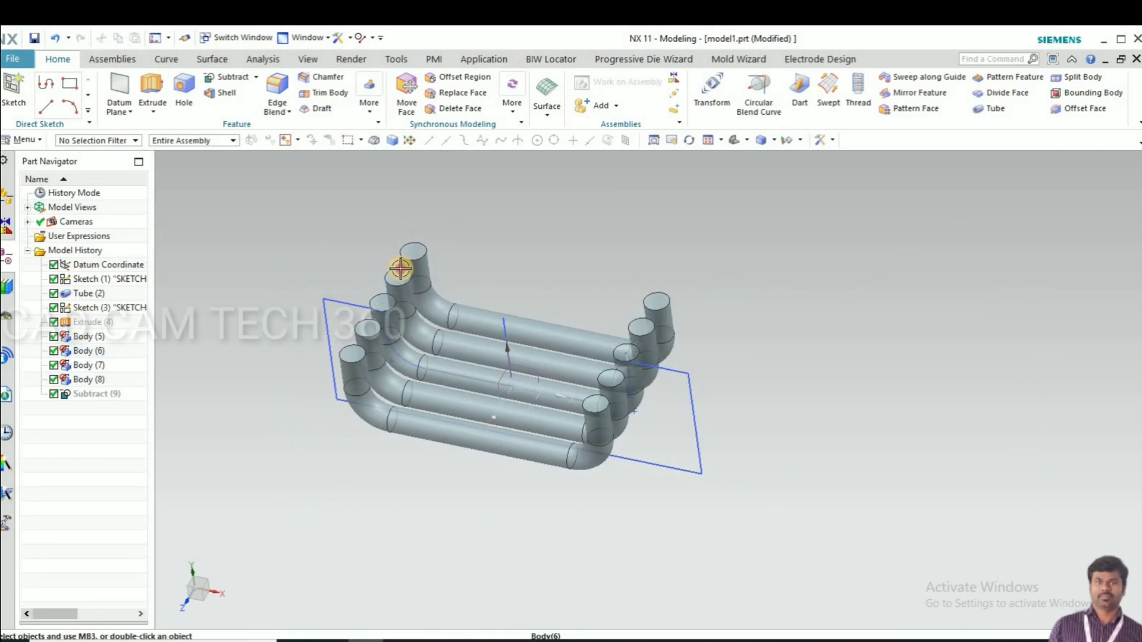
Step: Hide the five tube bodies so only the two sketches are displayed
{"action": "left_click", "coordinate": [409, 258]}
{"action": "left_click", "coordinate": [397, 279]}
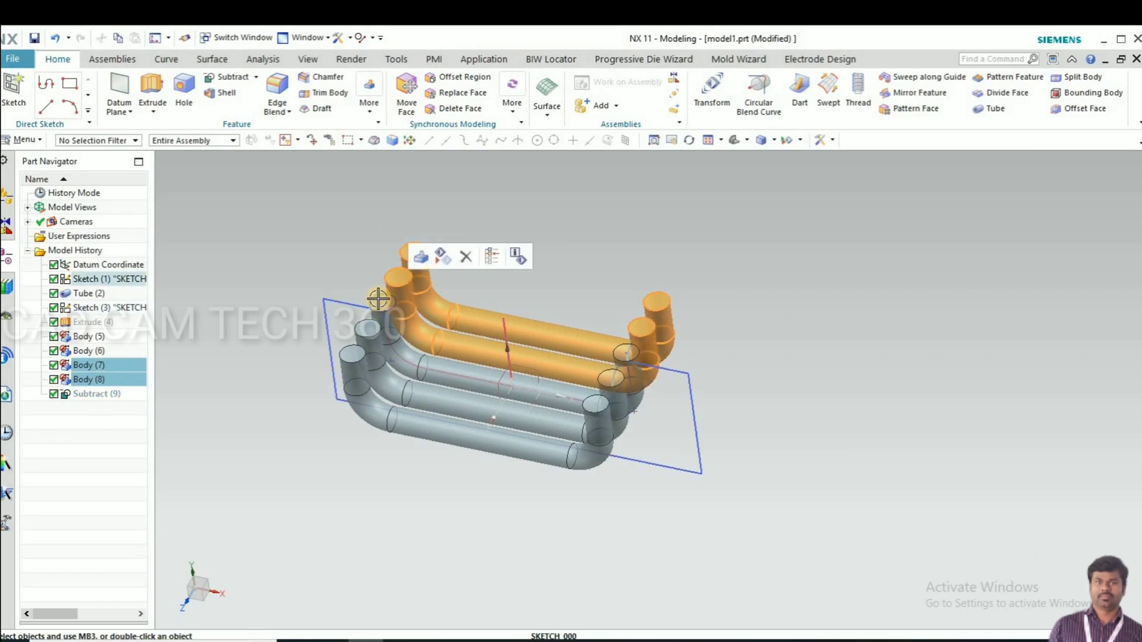
{"action": "scroll", "coordinate": [372, 313], "scroll_direction": "up", "scroll_amount": 5}
{"action": "left_click", "coordinate": [324, 386]}
{"action": "left_click", "coordinate": [270, 473]}
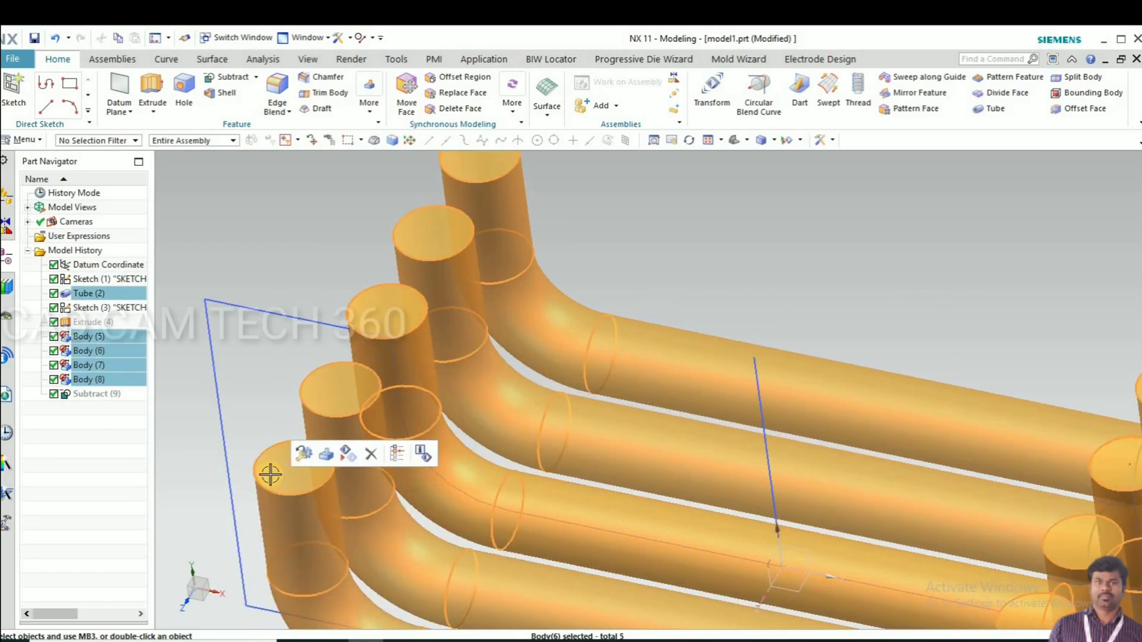
{"action": "key", "text": "ctrl+b"}
Step: Draw a straight line joining the two upper endpoints of the U-shaped centreline
{"action": "mouse_move", "coordinate": [349, 423]}
{"action": "middle_mouse_down"}
{"action": "mouse_move", "coordinate": [413, 357]}
{"action": "mouse_move", "coordinate": [400, 380]}
{"action": "mouse_move", "coordinate": [366, 397]}
{"action": "middle_mouse_up"}
{"action": "scroll", "coordinate": [366, 397], "scroll_direction": "up", "scroll_amount": 5}
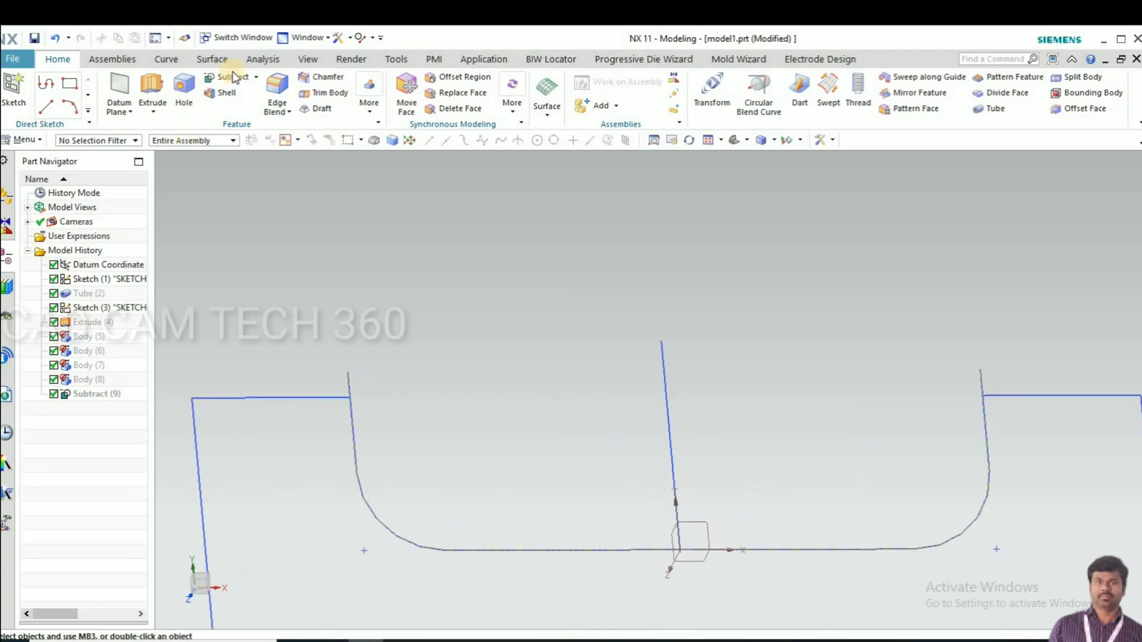
{"action": "left_click", "coordinate": [166, 58]}
{"action": "left_click", "coordinate": [170, 89]}
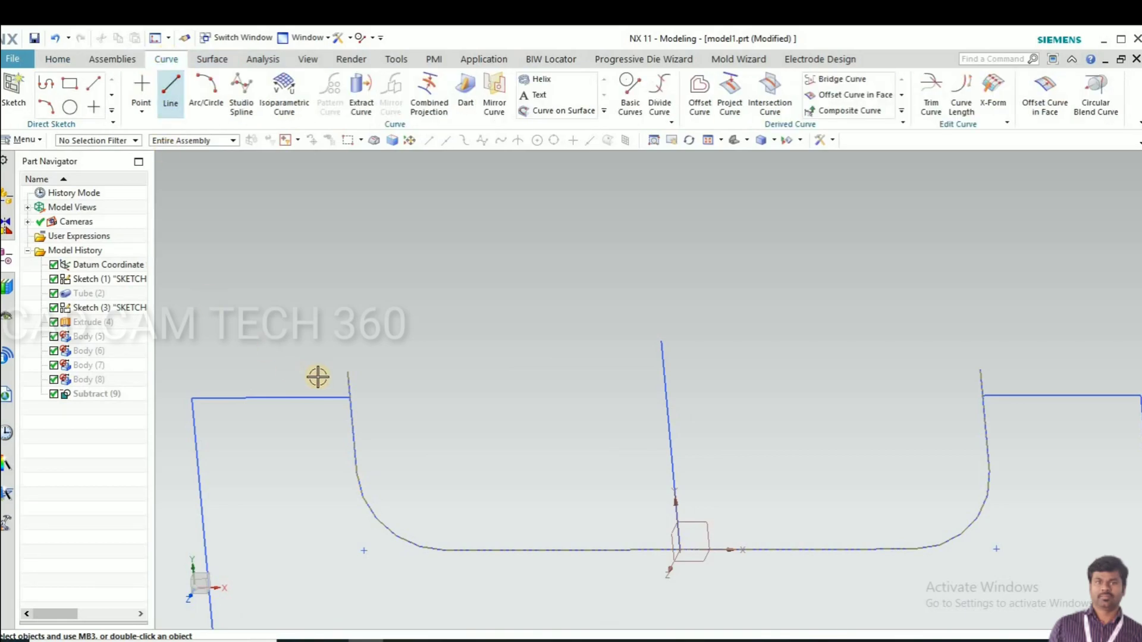
{"action": "left_click", "coordinate": [350, 371]}
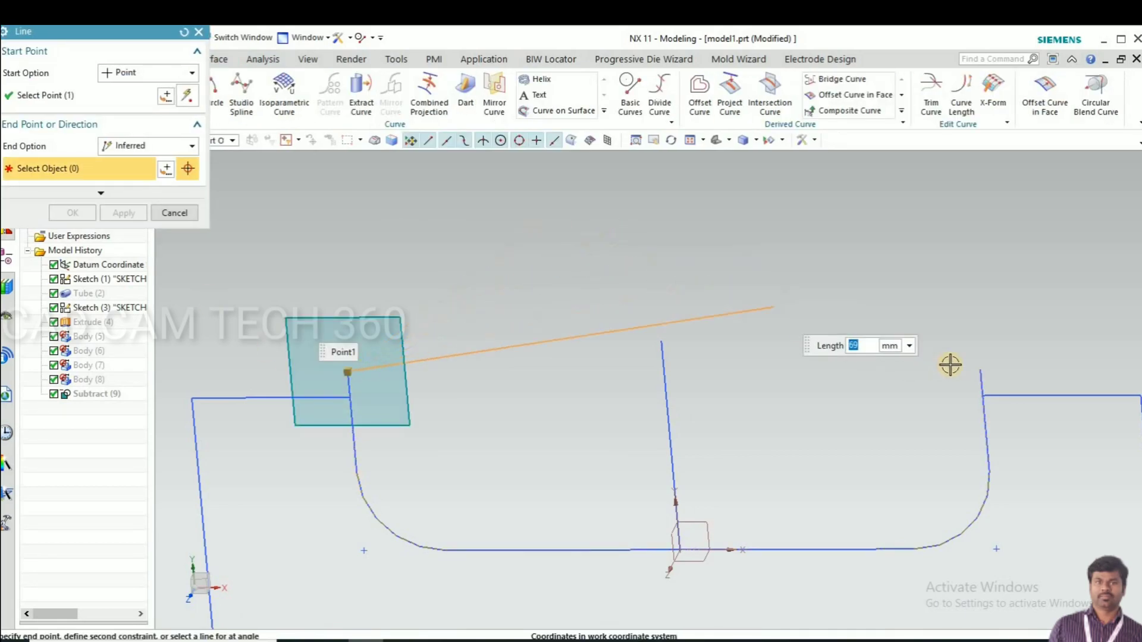
{"action": "left_click", "coordinate": [980, 370]}
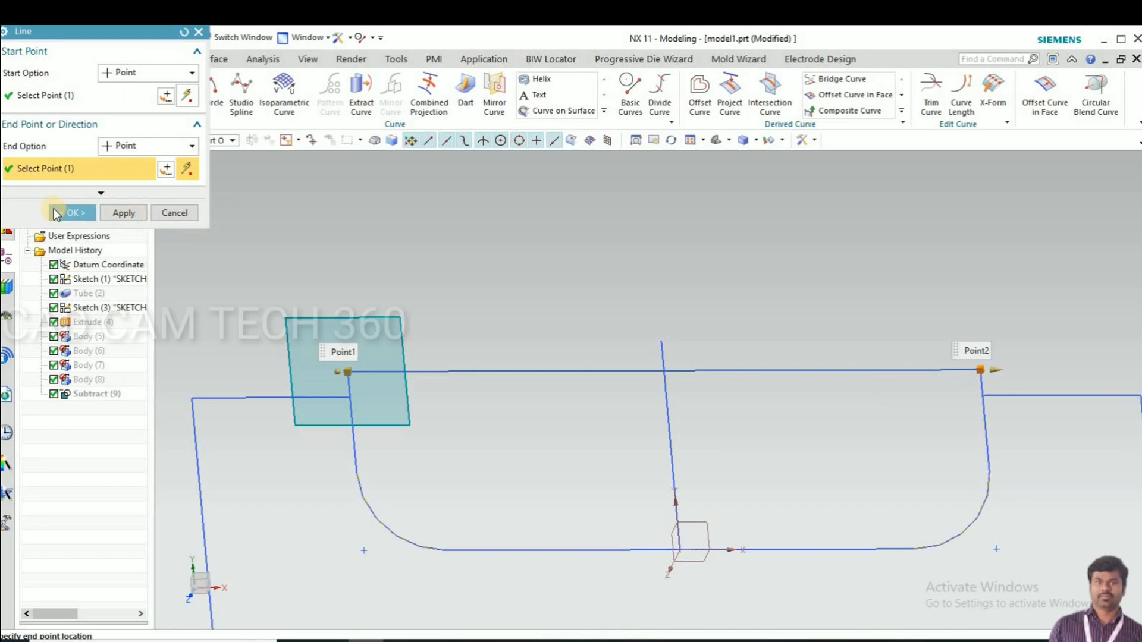
Step: Extrude the closed U-shaped profile symmetrically by 40 mm as a separate solid body with Boolean None
{"action": "scroll", "coordinate": [498, 302], "scroll_direction": "down", "scroll_amount": 2}
{"action": "mouse_move", "coordinate": [510, 288]}
{"action": "middle_mouse_down"}
{"action": "mouse_move", "coordinate": [483, 292]}
{"action": "mouse_move", "coordinate": [497, 326]}
{"action": "mouse_move", "coordinate": [487, 337]}
{"action": "middle_mouse_up"}
{"action": "scroll", "coordinate": [489, 327], "scroll_direction": "down", "scroll_amount": 2}
{"action": "scroll", "coordinate": [464, 348], "scroll_direction": "up", "scroll_amount": 3}
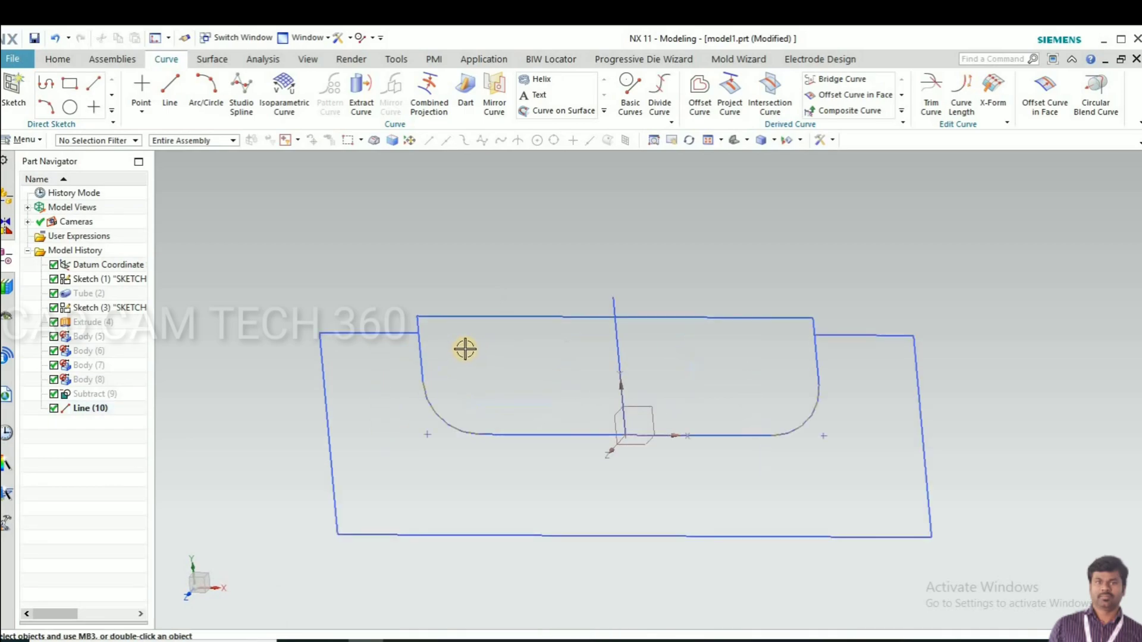
{"action": "key", "text": "x"}
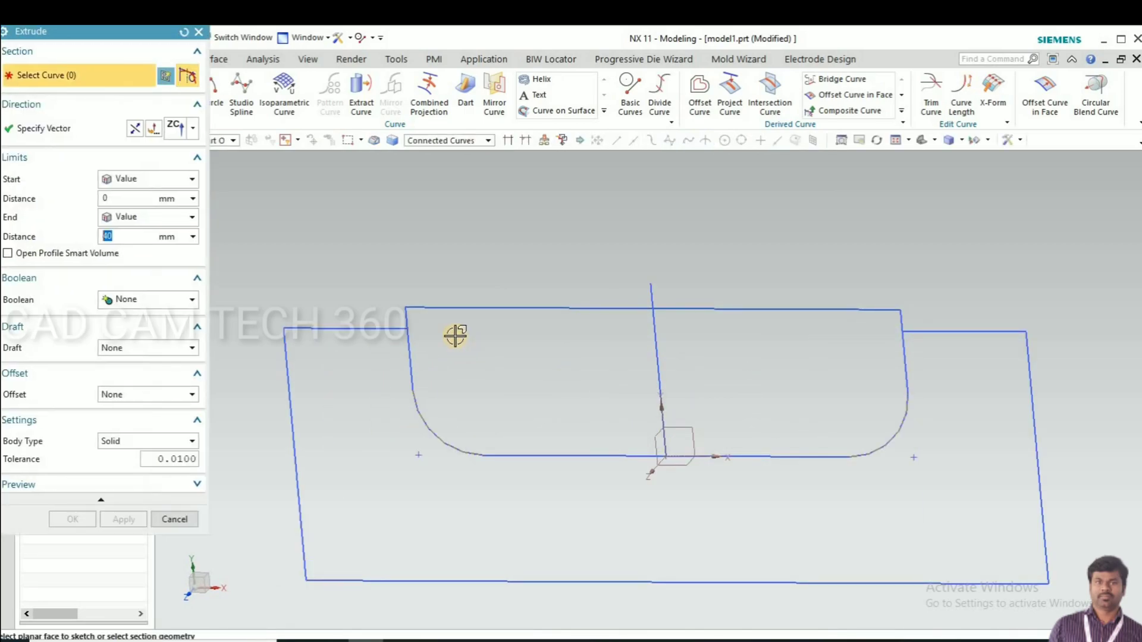
{"action": "scroll", "coordinate": [416, 317], "scroll_direction": "up", "scroll_amount": 3}
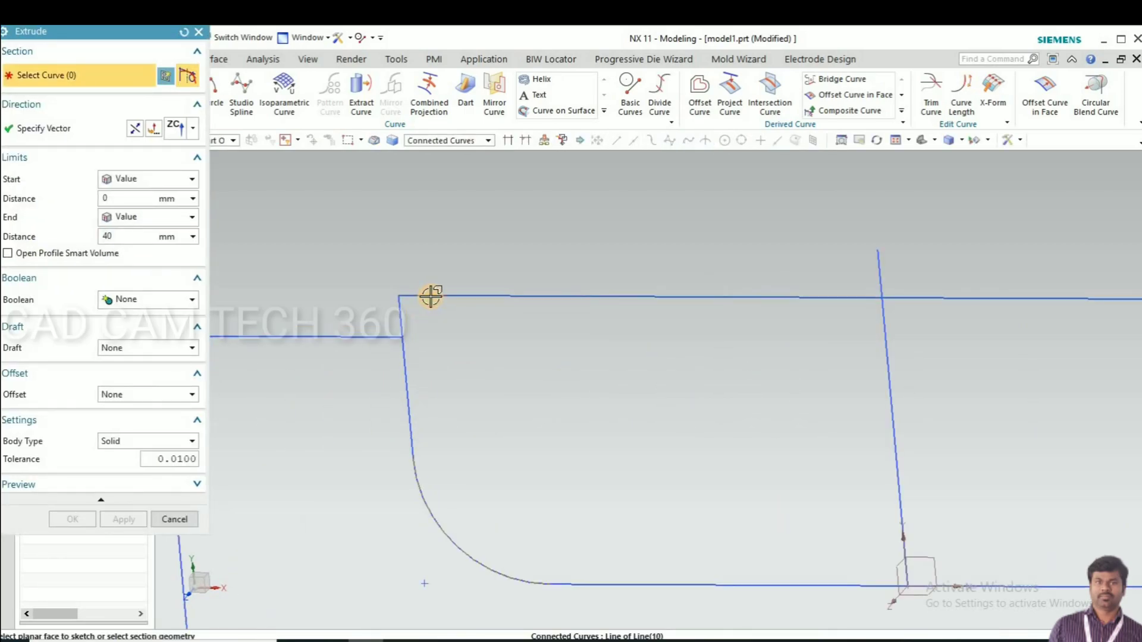
{"action": "left_click", "coordinate": [421, 292]}
{"action": "scroll", "coordinate": [421, 292], "scroll_direction": "down", "scroll_amount": 5}
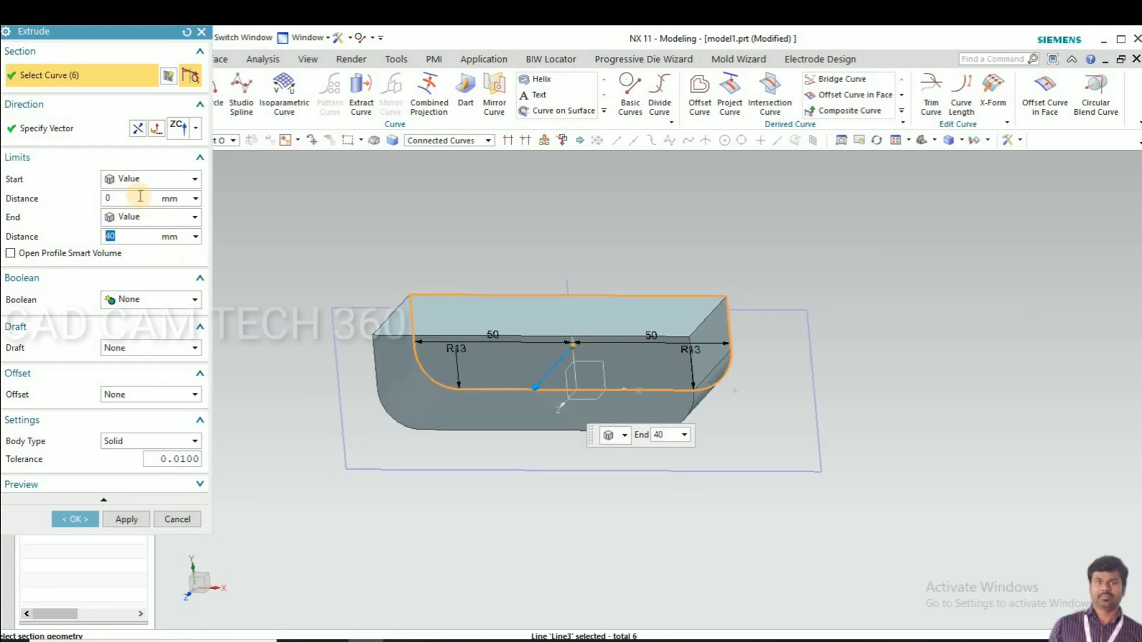
{"action": "left_click", "coordinate": [148, 179]}
{"action": "left_click", "coordinate": [153, 209]}
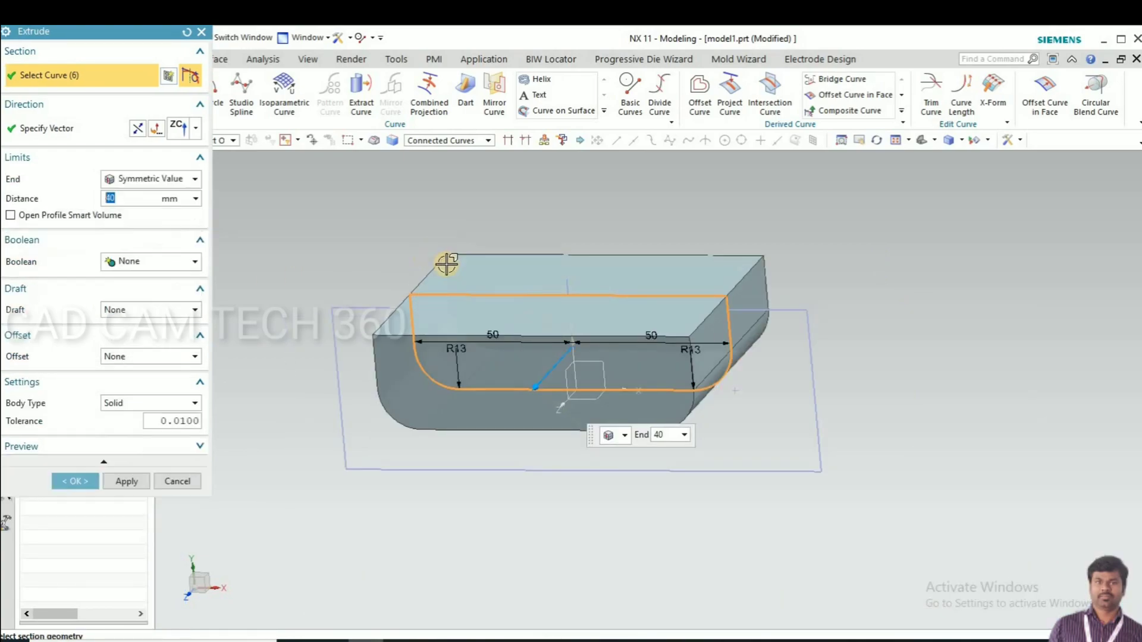
{"action": "middle_click_drag", "start_coordinate": [443, 290], "coordinate": [357, 333]}
{"action": "left_click", "coordinate": [75, 480]}
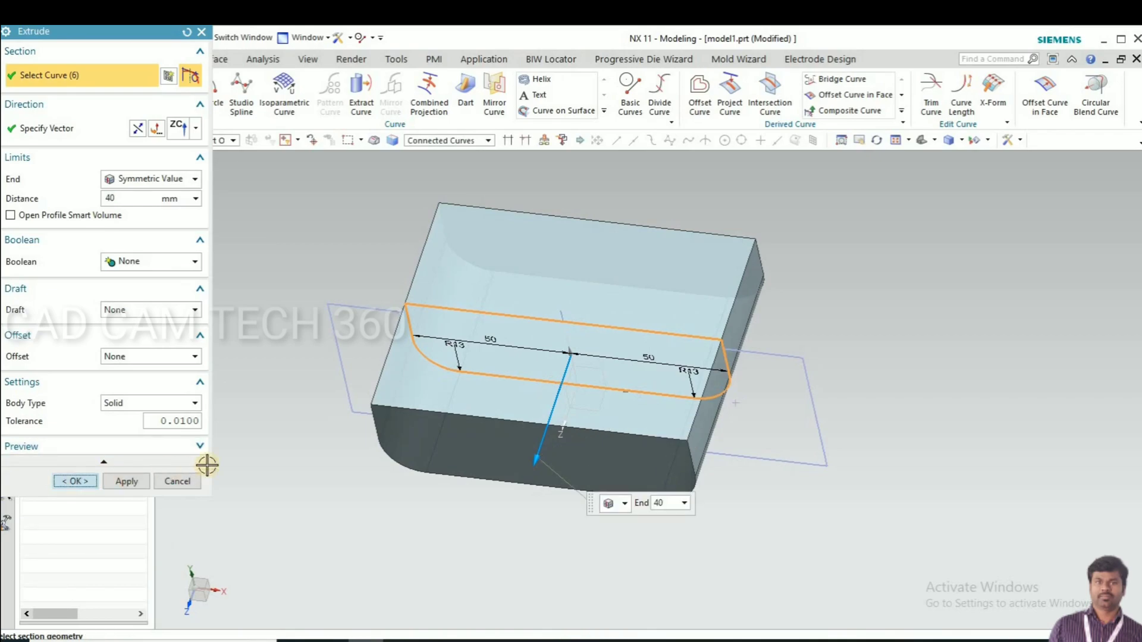
Step: Redisplay the five hidden tube bodies around the new U-shaped solid
{"action": "middle_click_drag", "start_coordinate": [241, 426], "coordinate": [239, 434]}
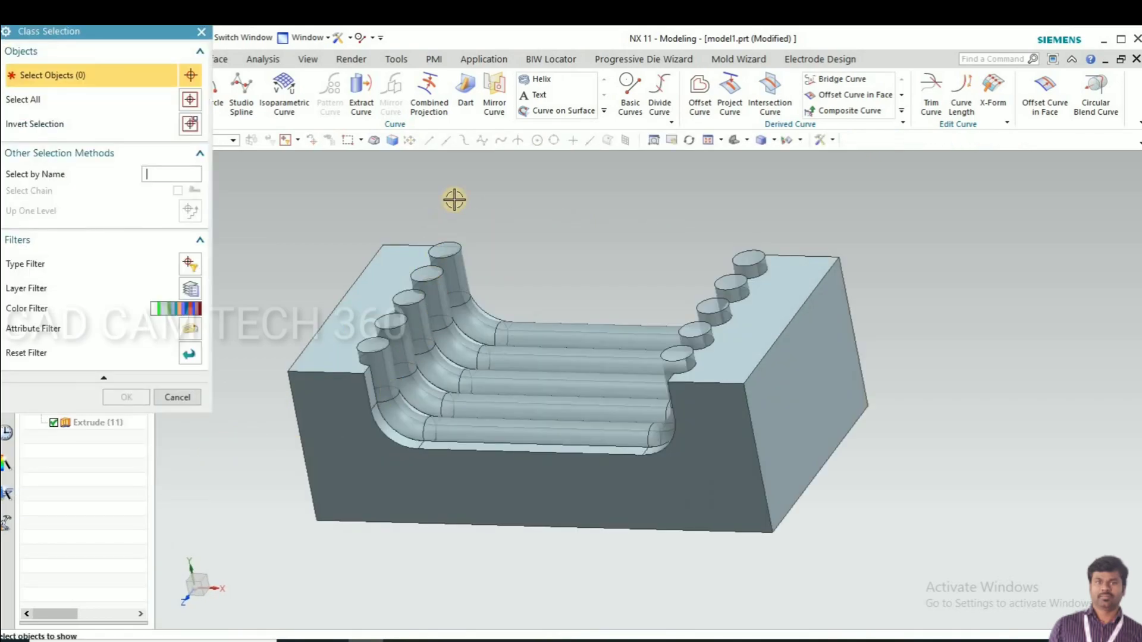
{"action": "scroll", "coordinate": [454, 202], "scroll_direction": "up", "scroll_amount": 3}
{"action": "left_click", "coordinate": [453, 204]}
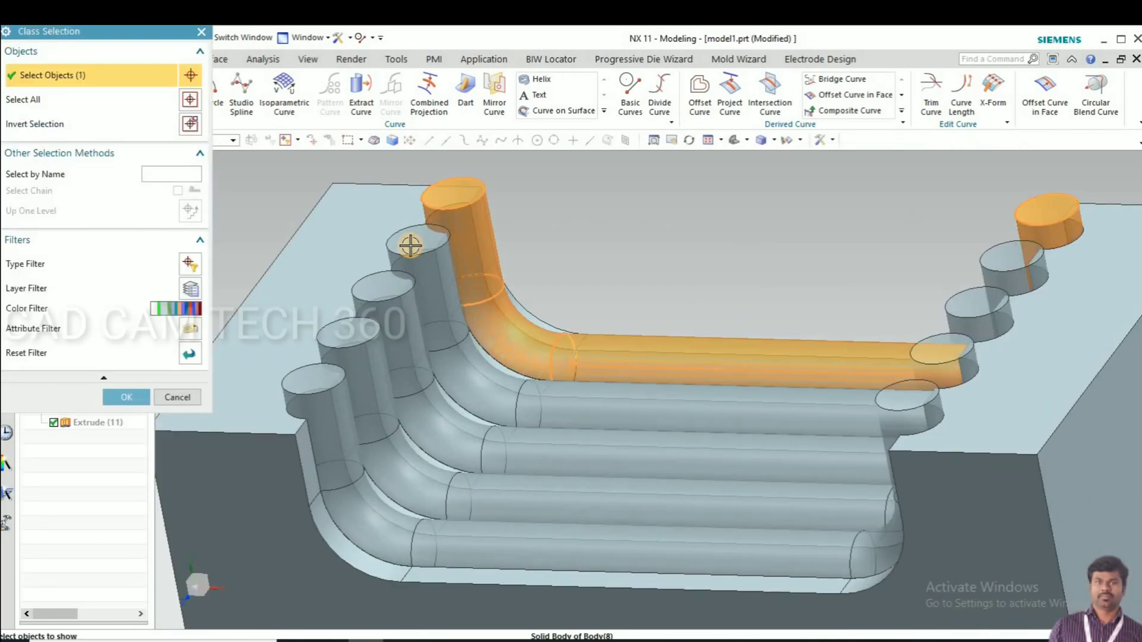
{"action": "left_click", "coordinate": [387, 279]}
{"action": "left_click", "coordinate": [360, 309]}
{"action": "left_click", "coordinate": [324, 357]}
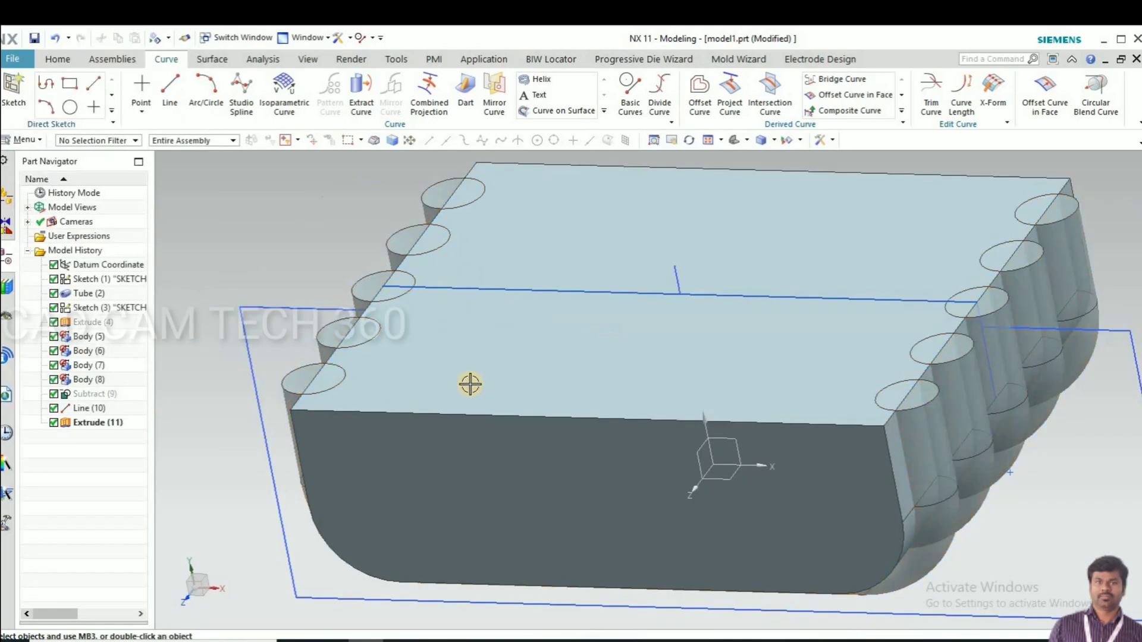
{"action": "left_click", "coordinate": [469, 385]}
Step: Subtract the five tube bodies from the new U-shaped solid, keeping the tool bodies
{"action": "scroll", "coordinate": [367, 459], "scroll_direction": "down", "scroll_amount": 3}
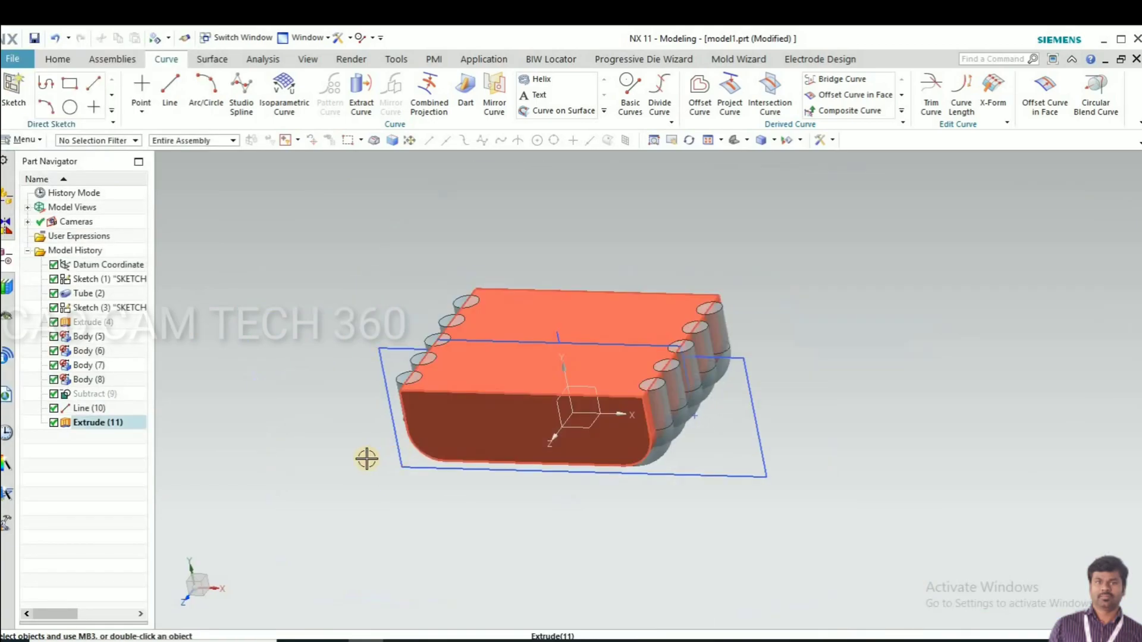
{"action": "middle_click_drag", "start_coordinate": [367, 458], "coordinate": [380, 475]}
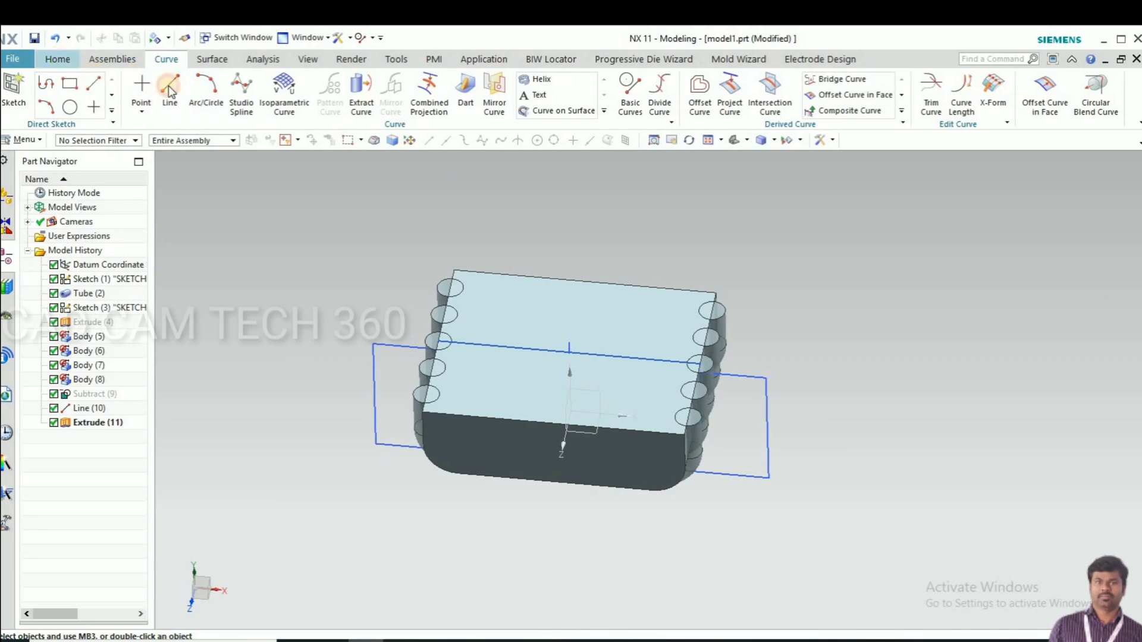
{"action": "scroll", "coordinate": [169, 86], "scroll_direction": "up", "scroll_amount": 2}
{"action": "left_click", "coordinate": [229, 77]}
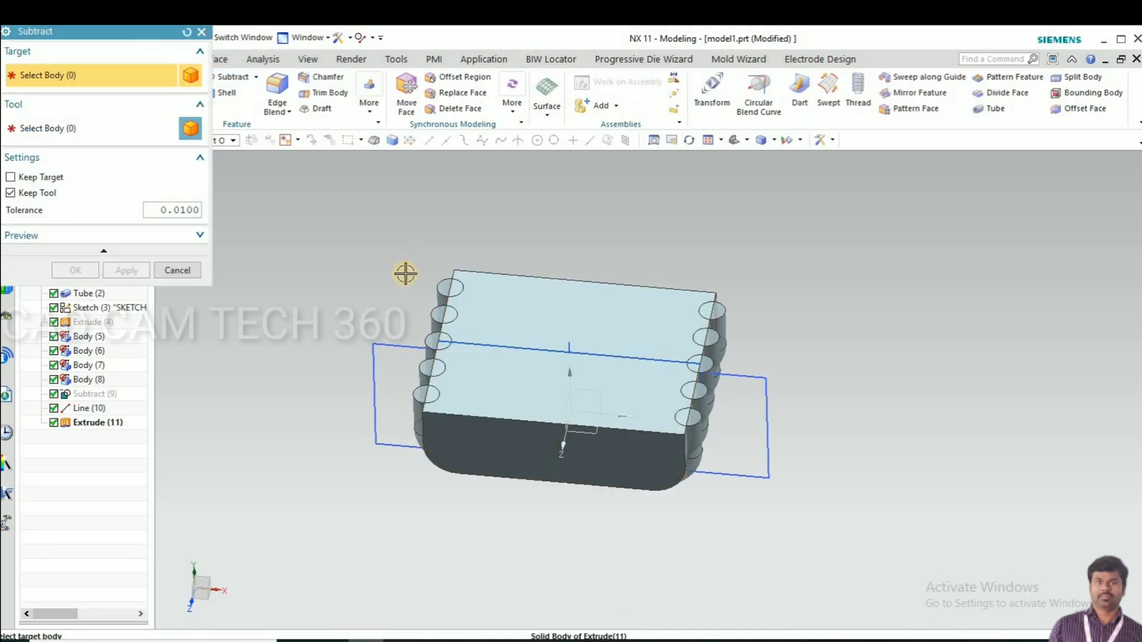
{"action": "left_click", "coordinate": [461, 294]}
{"action": "scroll", "coordinate": [459, 294], "scroll_direction": "up", "scroll_amount": 4}
{"action": "left_click", "coordinate": [453, 346]}
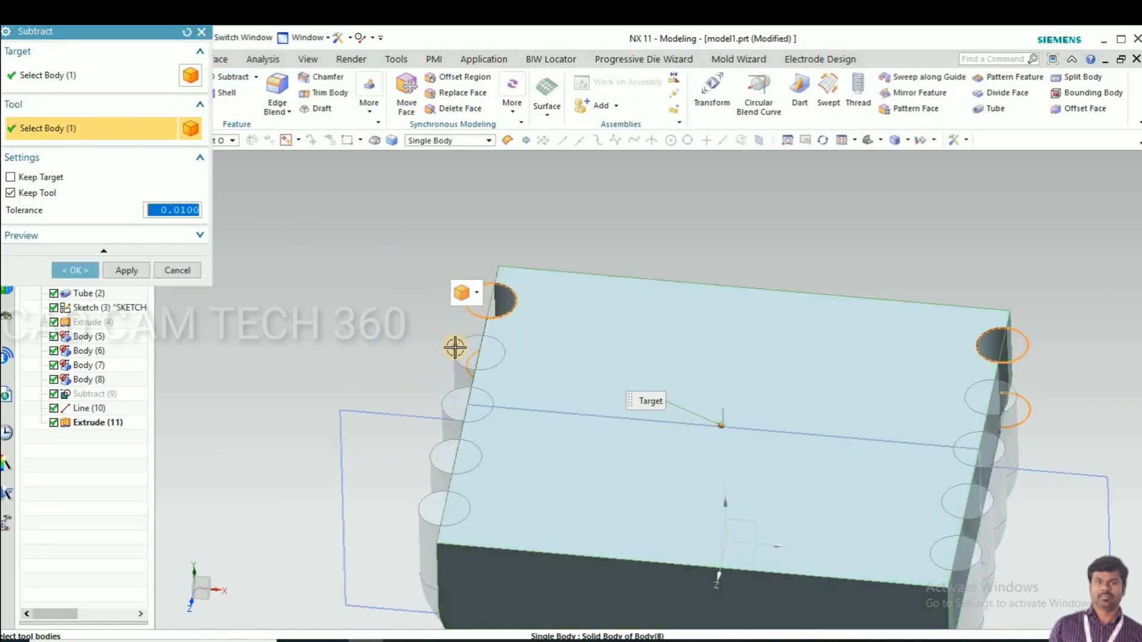
{"action": "left_click", "coordinate": [444, 403]}
{"action": "left_click", "coordinate": [433, 448]}
{"action": "left_click", "coordinate": [421, 507]}
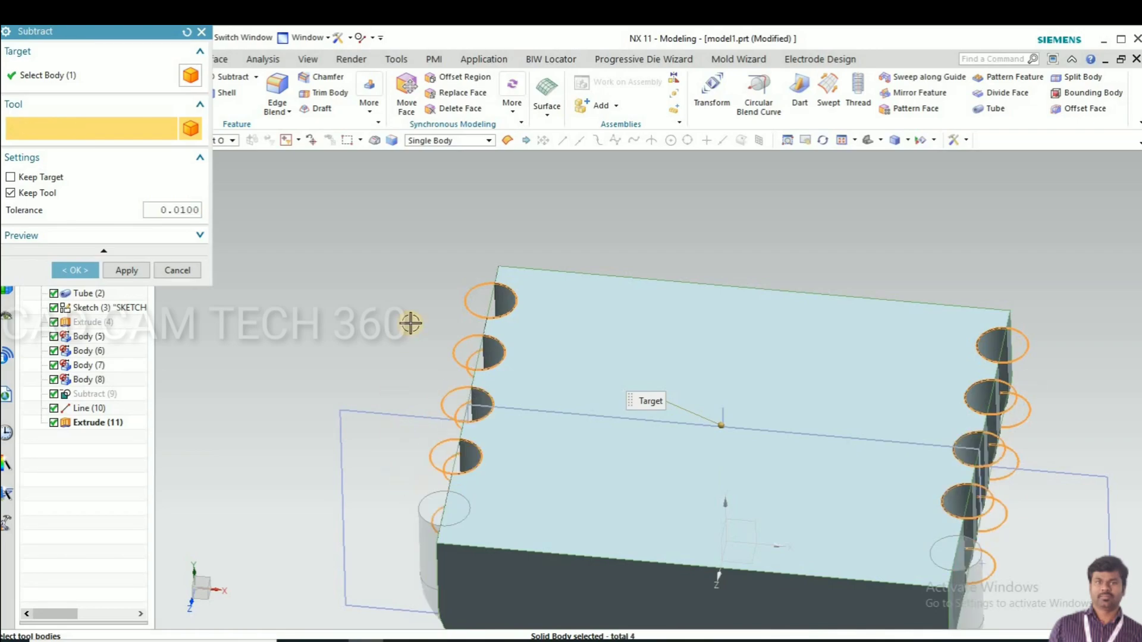
{"action": "scroll", "coordinate": [410, 323], "scroll_direction": "down", "scroll_amount": 2}
{"action": "left_click", "coordinate": [75, 270]}
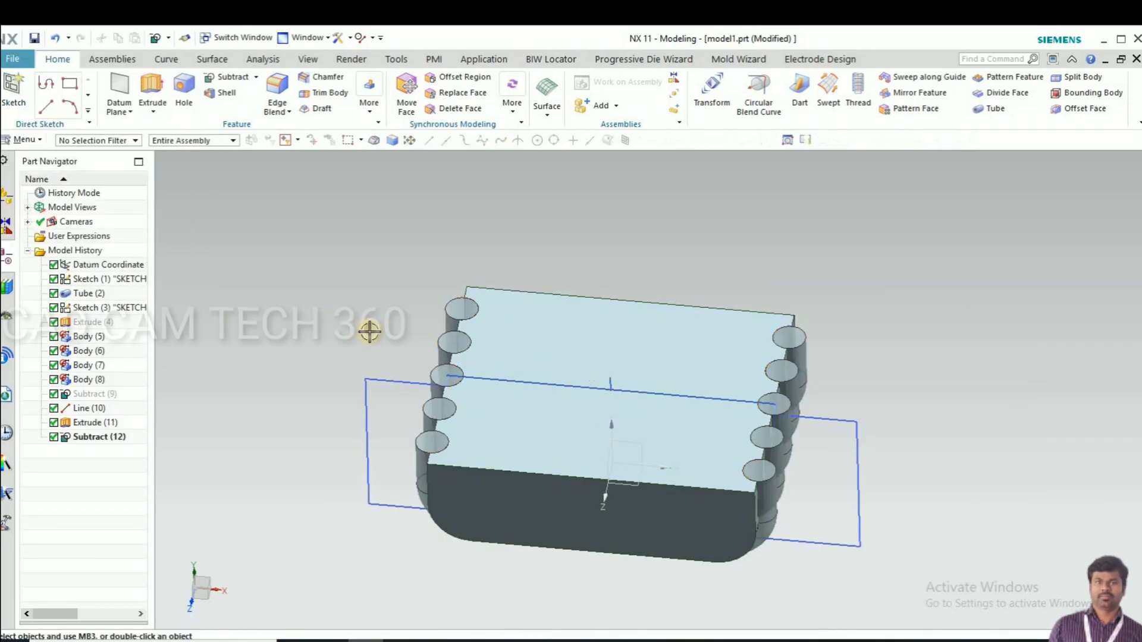
Step: Hide the five tube bodies to expose the grooves cut into the U-shaped insert
{"action": "scroll", "coordinate": [447, 311], "scroll_direction": "up", "scroll_amount": 2}
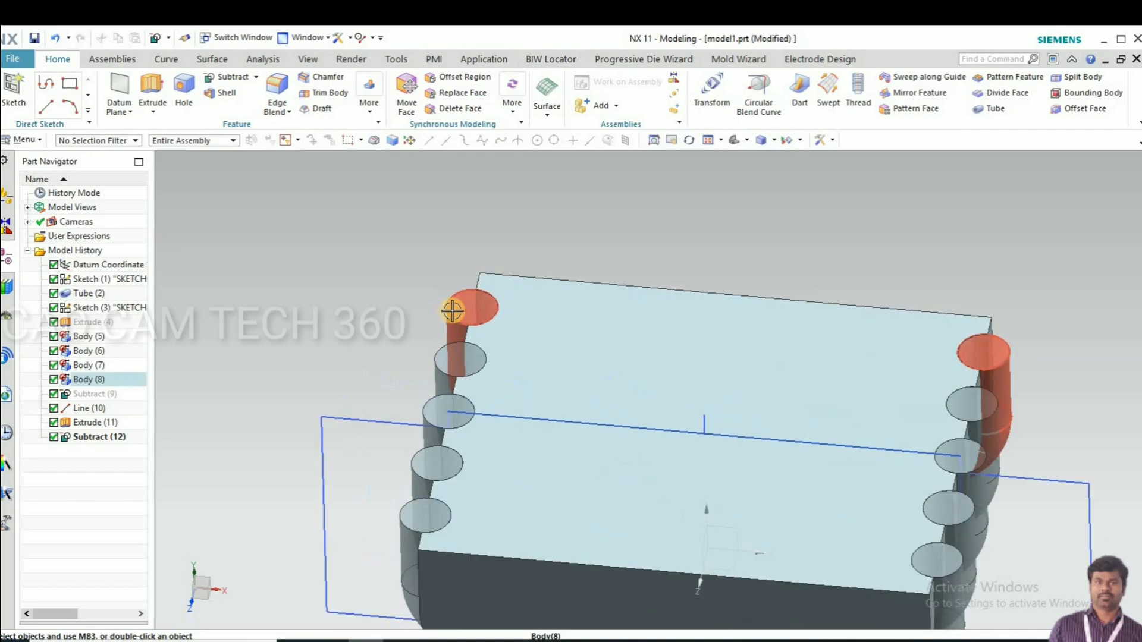
{"action": "left_click", "coordinate": [438, 358]}
{"action": "left_click", "coordinate": [424, 407]}
{"action": "left_click", "coordinate": [416, 465]}
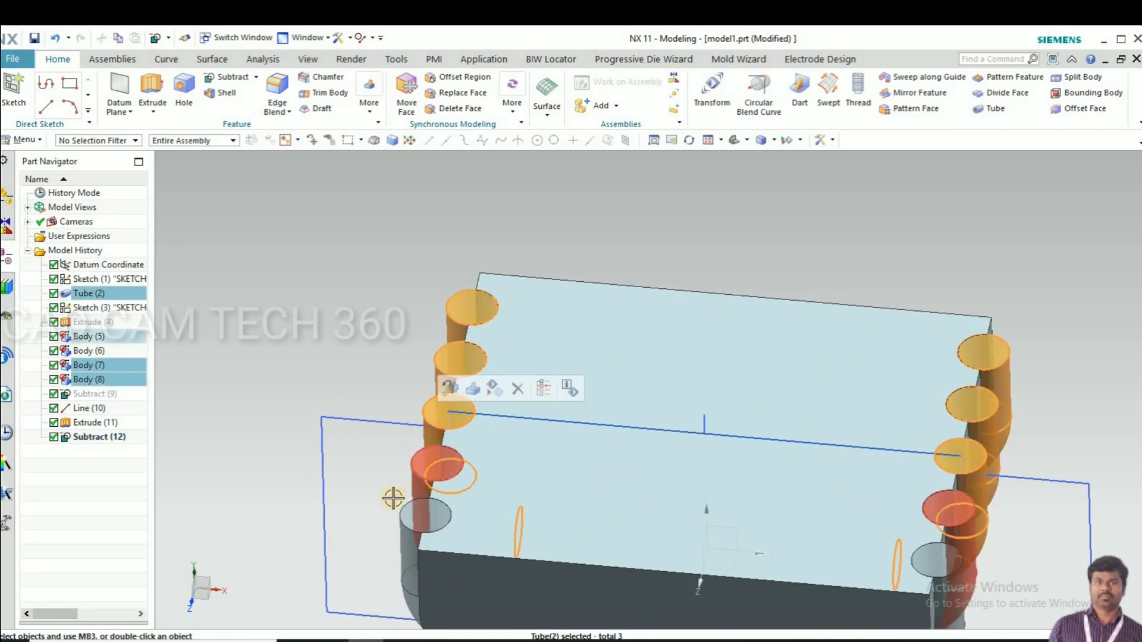
{"action": "left_click", "coordinate": [401, 495]}
{"action": "left_click", "coordinate": [395, 535]}
{"action": "scroll", "coordinate": [358, 437], "scroll_direction": "down", "scroll_amount": 2}
{"action": "middle_click_drag", "start_coordinate": [365, 341], "coordinate": [377, 375]}
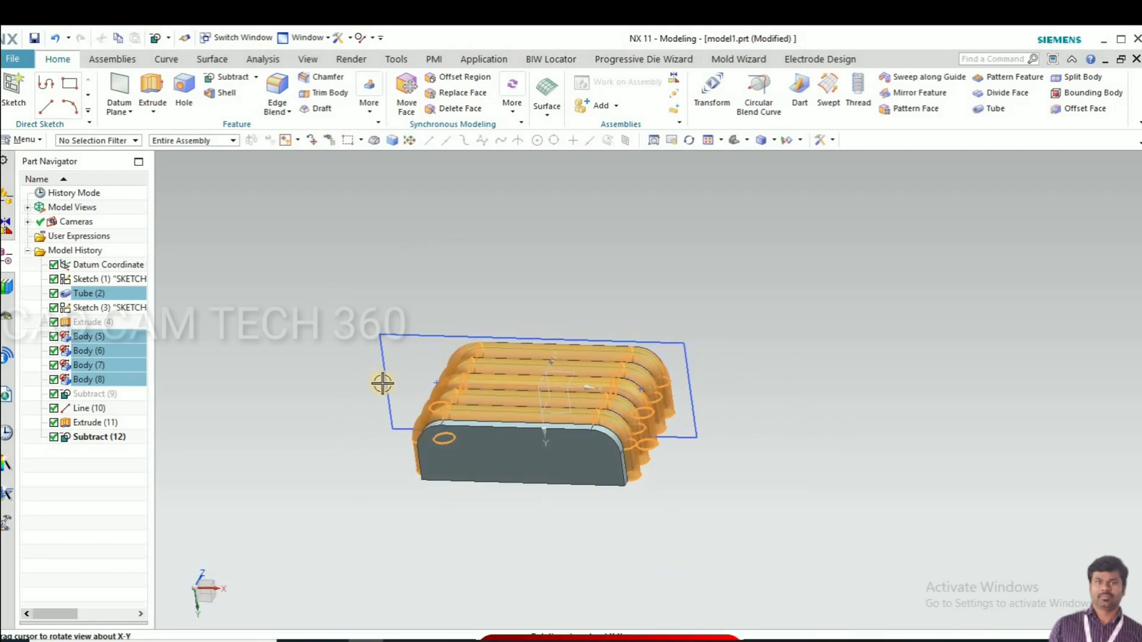
{"action": "scroll", "coordinate": [381, 382], "scroll_direction": "up", "scroll_amount": 3}
{"action": "key", "text": "ctrl+b"}
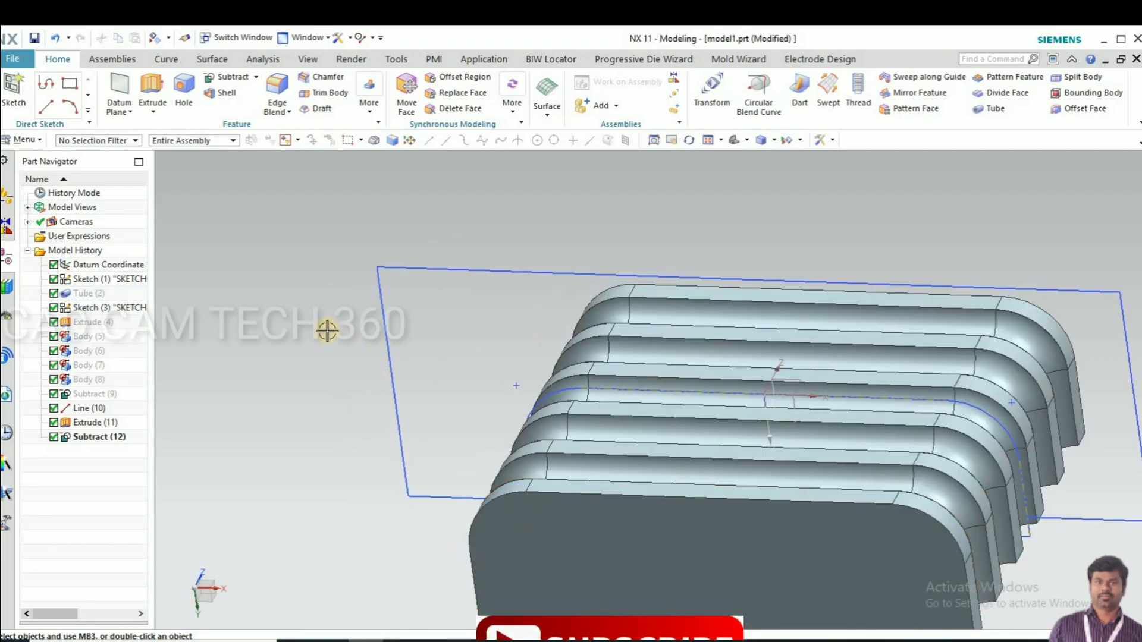
Step: Hide the block profile sketch and the U-shaped centreline sketch
{"action": "scroll", "coordinate": [357, 333], "scroll_direction": "down", "scroll_amount": 2}
{"action": "middle_click_drag", "start_coordinate": [362, 354], "coordinate": [386, 382]}
{"action": "left_click", "coordinate": [385, 382]}
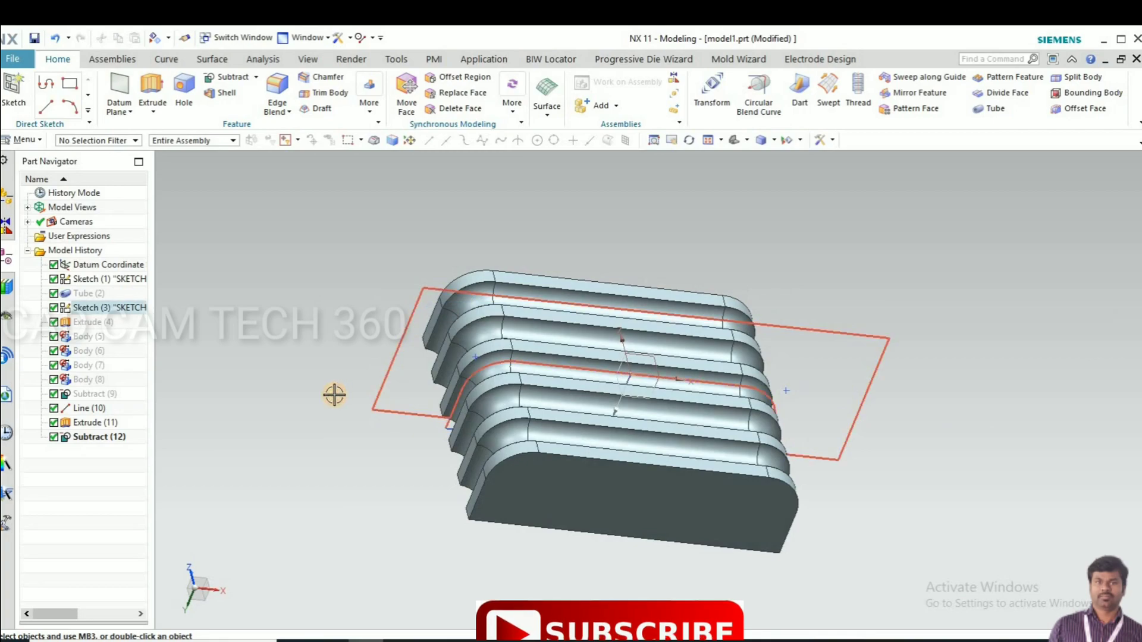
{"action": "key", "text": "ctrl+b"}
{"action": "scroll", "coordinate": [602, 367], "scroll_direction": "down", "scroll_amount": 1}
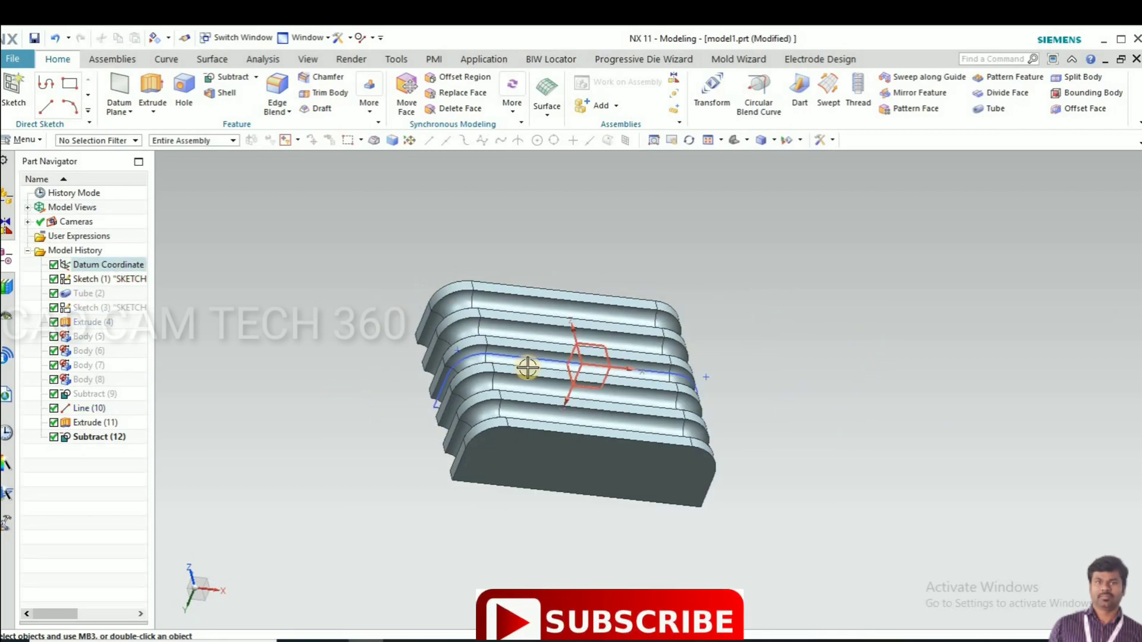
{"action": "left_click", "coordinate": [507, 356]}
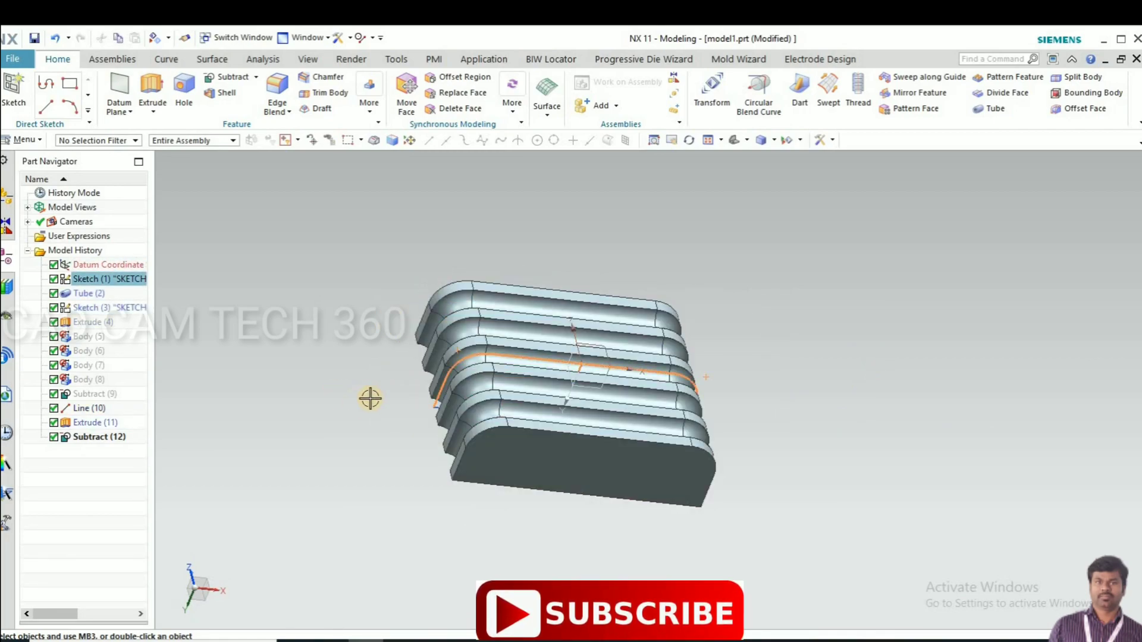
{"action": "key", "text": "Escape"}
Step: Start a 1 mm edge blend on the U-shaped insert and select all five segments of the outermost groove's edge
{"action": "mouse_move", "coordinate": [752, 395]}
{"action": "middle_mouse_down"}
{"action": "mouse_move", "coordinate": [739, 391]}
{"action": "mouse_move", "coordinate": [753, 404]}
{"action": "mouse_move", "coordinate": [755, 393]}
{"action": "mouse_move", "coordinate": [416, 324]}
{"action": "mouse_move", "coordinate": [443, 324]}
{"action": "middle_mouse_up"}
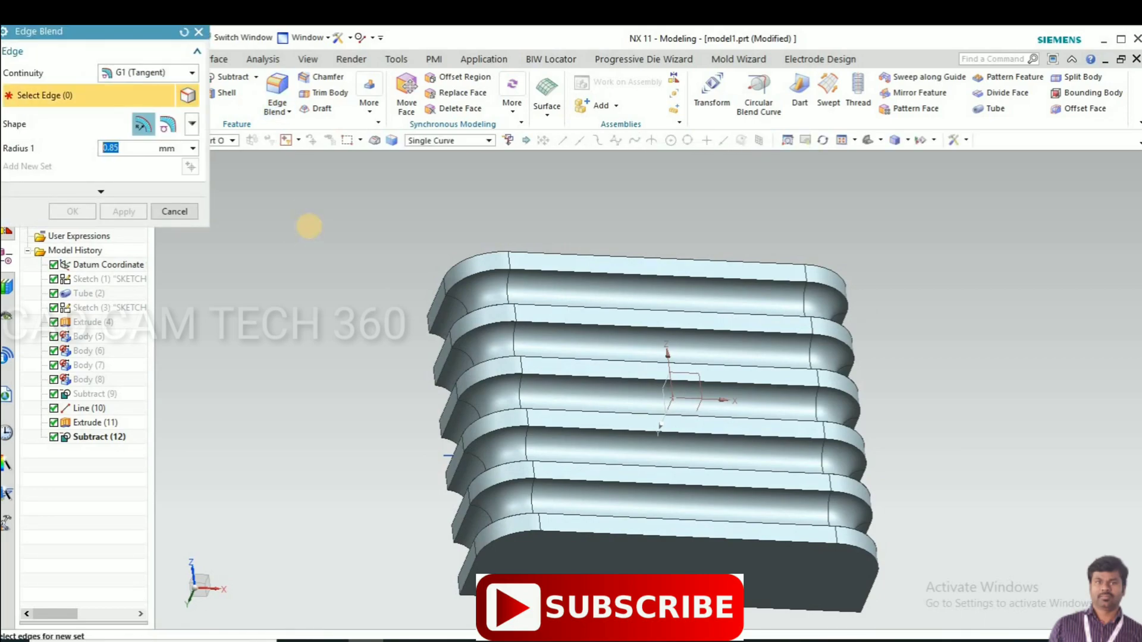
{"action": "scroll", "coordinate": [450, 336], "scroll_direction": "up", "scroll_amount": 3}
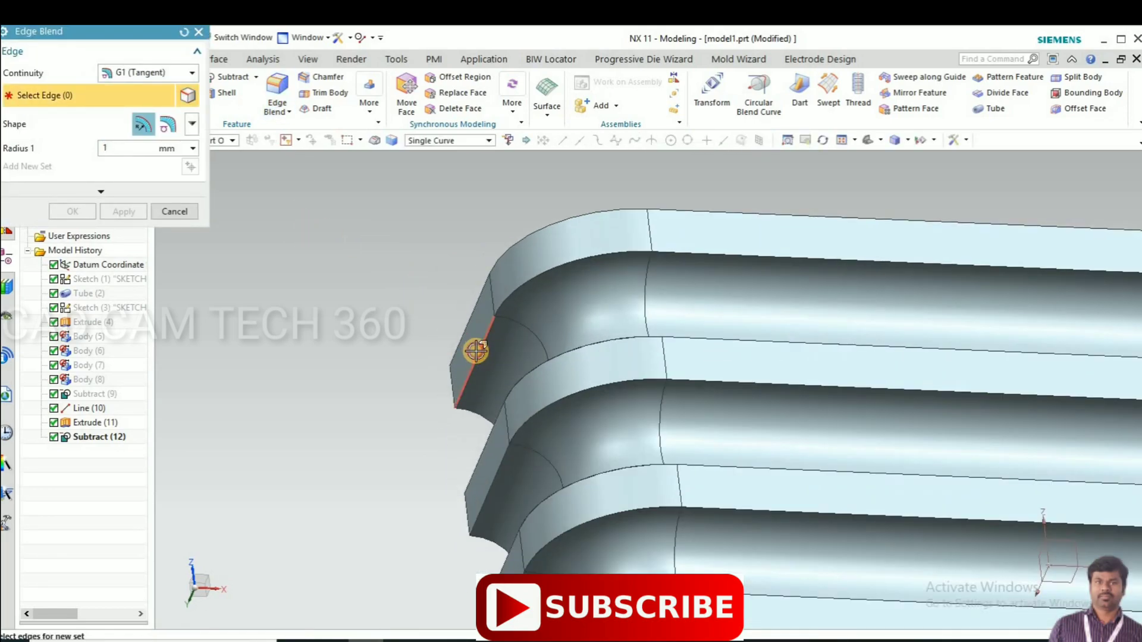
{"action": "left_click", "coordinate": [476, 351]}
{"action": "left_click", "coordinate": [698, 259]}
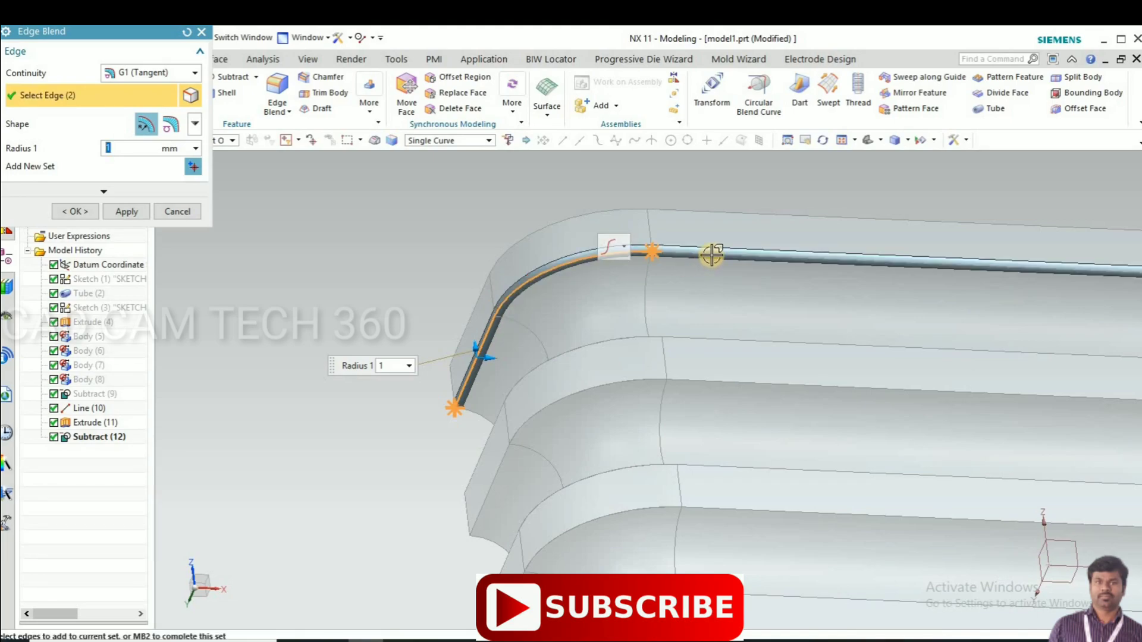
{"action": "scroll", "coordinate": [658, 306], "scroll_direction": "down", "scroll_amount": 3}
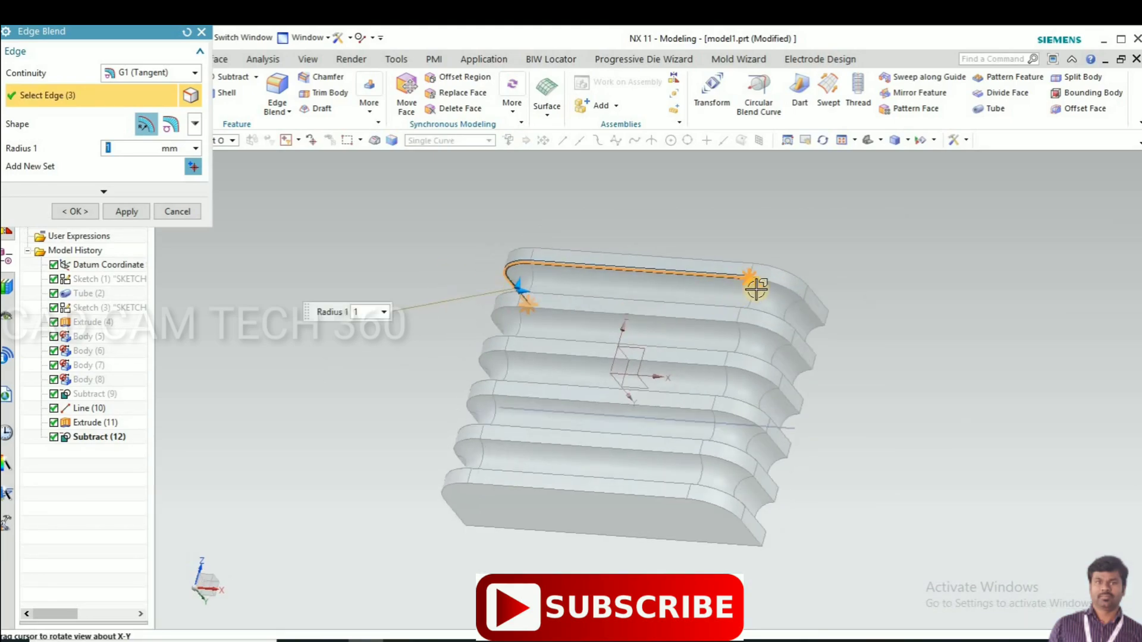
{"action": "scroll", "coordinate": [773, 280], "scroll_direction": "up", "scroll_amount": 3}
{"action": "left_click", "coordinate": [910, 339]}
{"action": "left_click", "coordinate": [910, 339]}
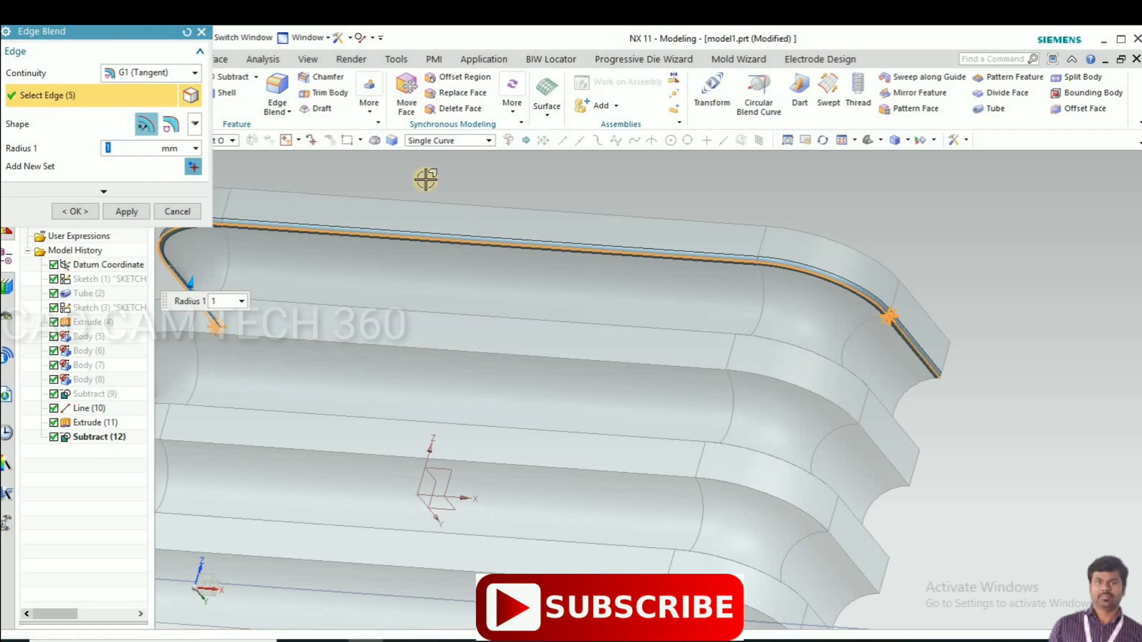
Step: Set the curve rule to Connected Curves and add the matching U-shaped edges of the next two grooves to the blend selection
{"action": "left_click", "coordinate": [456, 141]}
{"action": "left_click", "coordinate": [443, 163]}
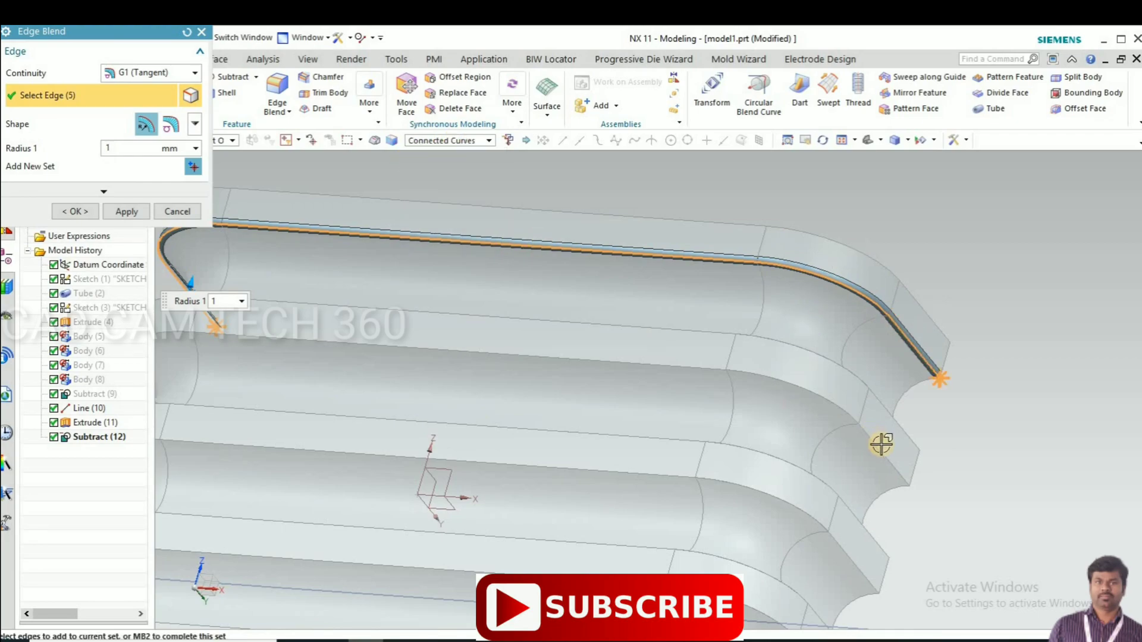
{"action": "left_click", "coordinate": [877, 443]}
{"action": "left_click", "coordinate": [698, 371]}
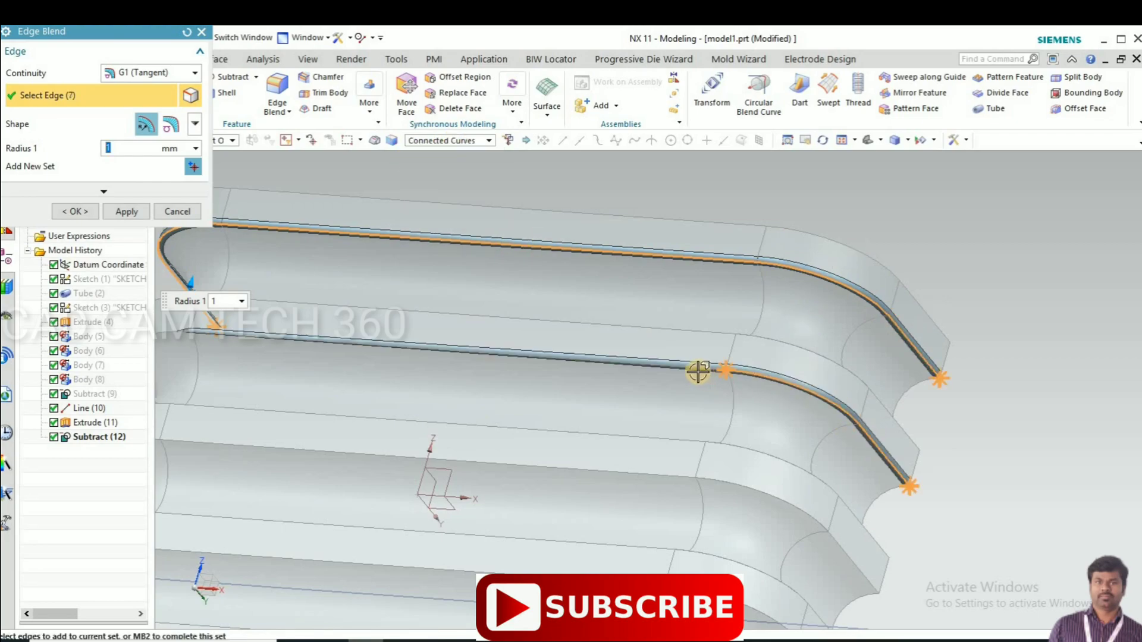
{"action": "left_click", "coordinate": [739, 370]}
{"action": "scroll", "coordinate": [586, 390], "scroll_direction": "down", "scroll_amount": 3}
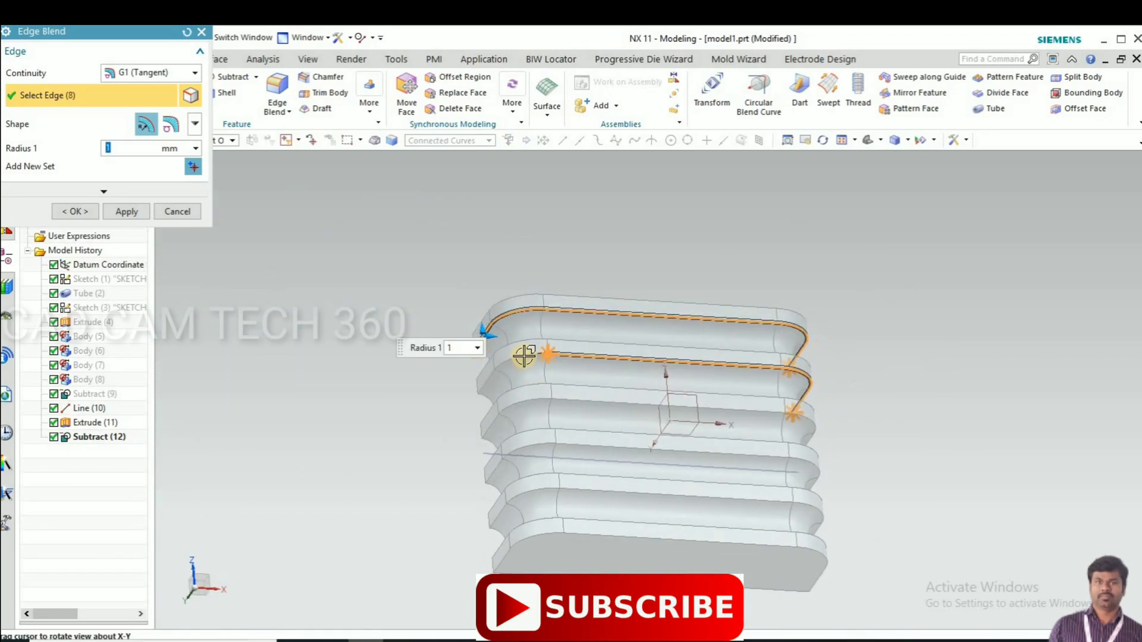
{"action": "scroll", "coordinate": [461, 385], "scroll_direction": "up", "scroll_amount": 4}
{"action": "left_click", "coordinate": [460, 386]}
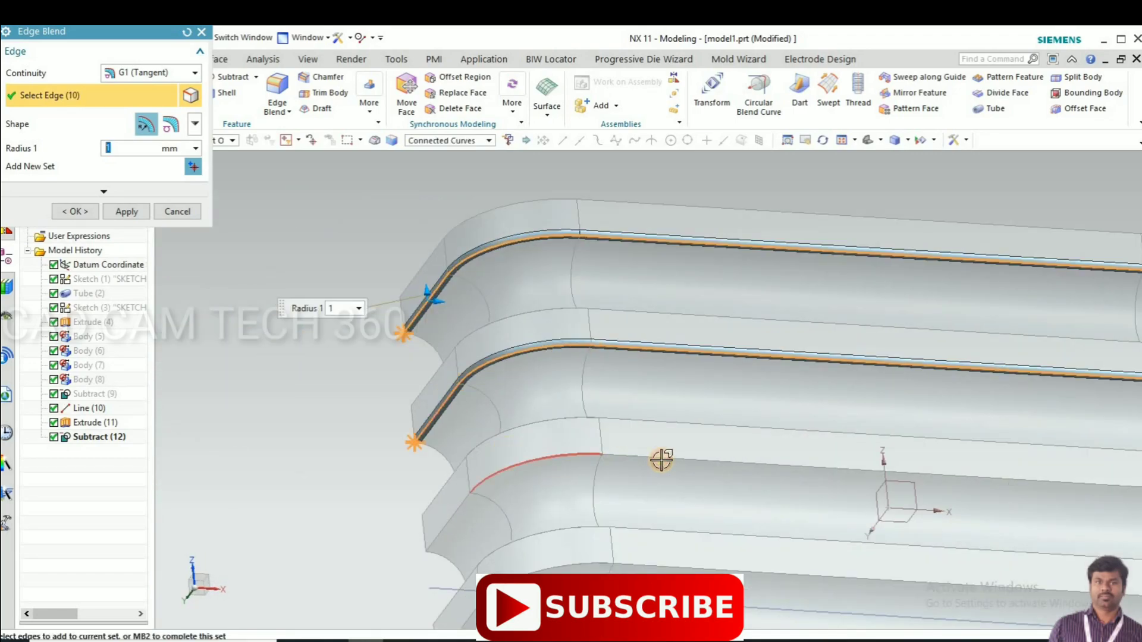
{"action": "left_click", "coordinate": [543, 470]}
Step: Add the remaining long edges of all five insert grooves to the selection and create the 1 mm edge blend
{"action": "scroll", "coordinate": [381, 461], "scroll_direction": "down", "scroll_amount": 5}
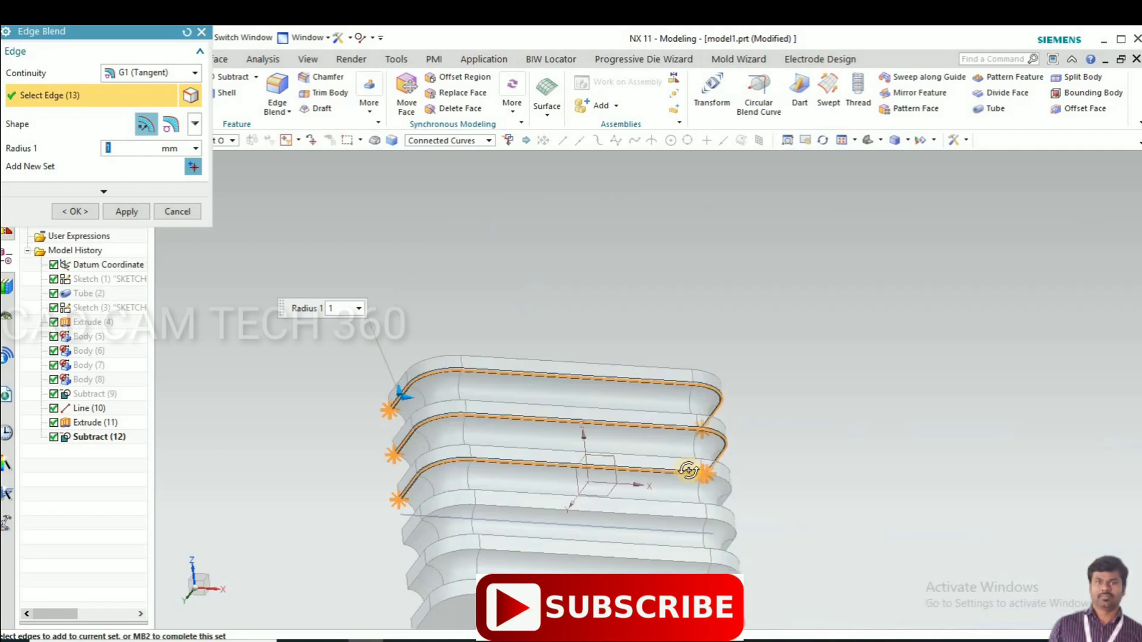
{"action": "middle_click_drag", "start_coordinate": [688, 471], "coordinate": [712, 493]}
{"action": "scroll", "coordinate": [711, 494], "scroll_direction": "up", "scroll_amount": 4}
{"action": "left_click", "coordinate": [765, 505]}
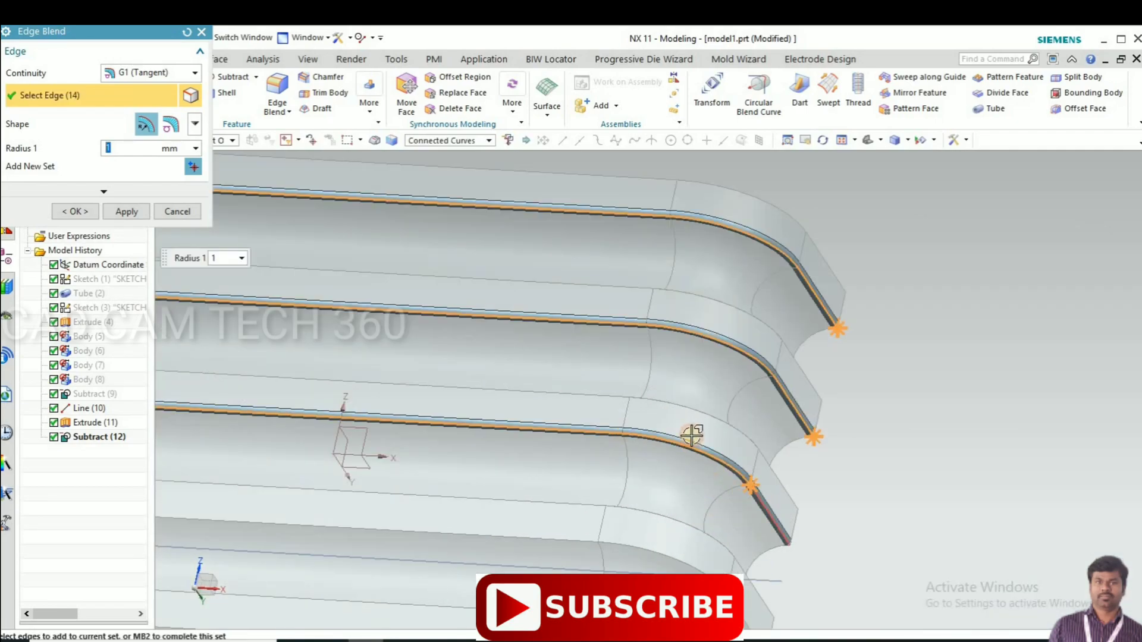
{"action": "left_click", "coordinate": [770, 465]}
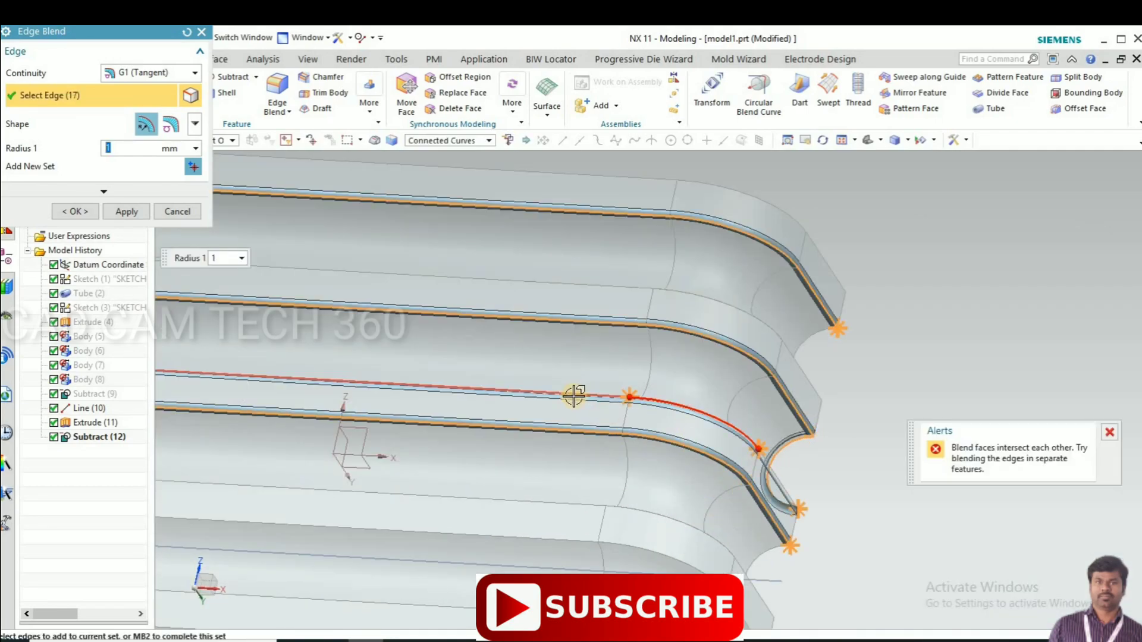
{"action": "left_click", "coordinate": [667, 374]}
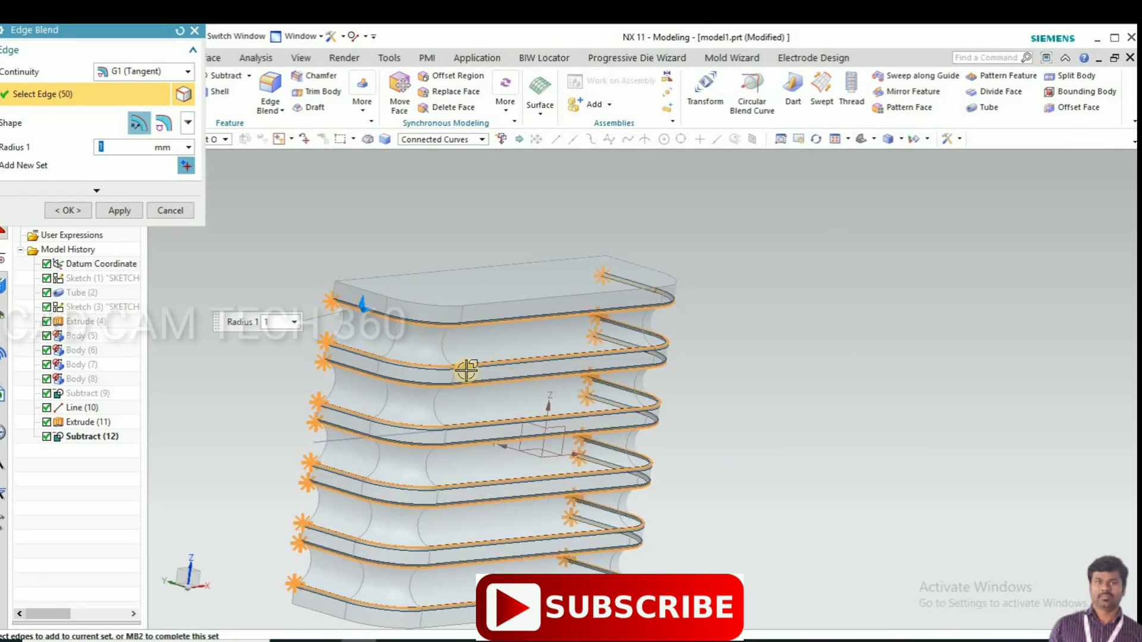
{"action": "middle_click_drag", "start_coordinate": [445, 346], "coordinate": [333, 280]}
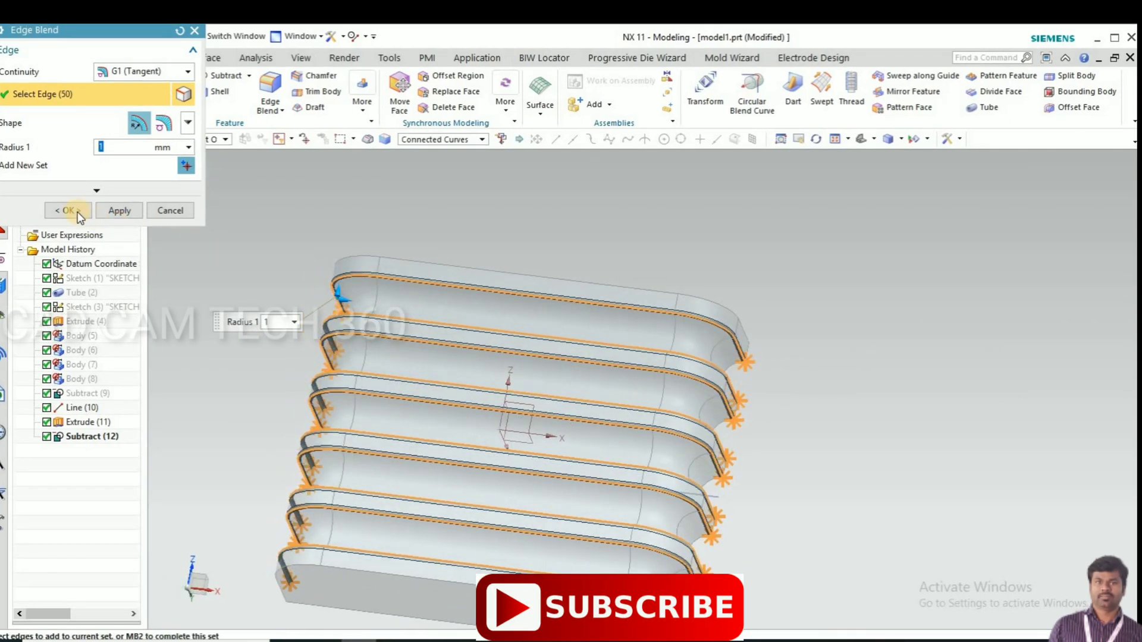
{"action": "left_click", "coordinate": [74, 210]}
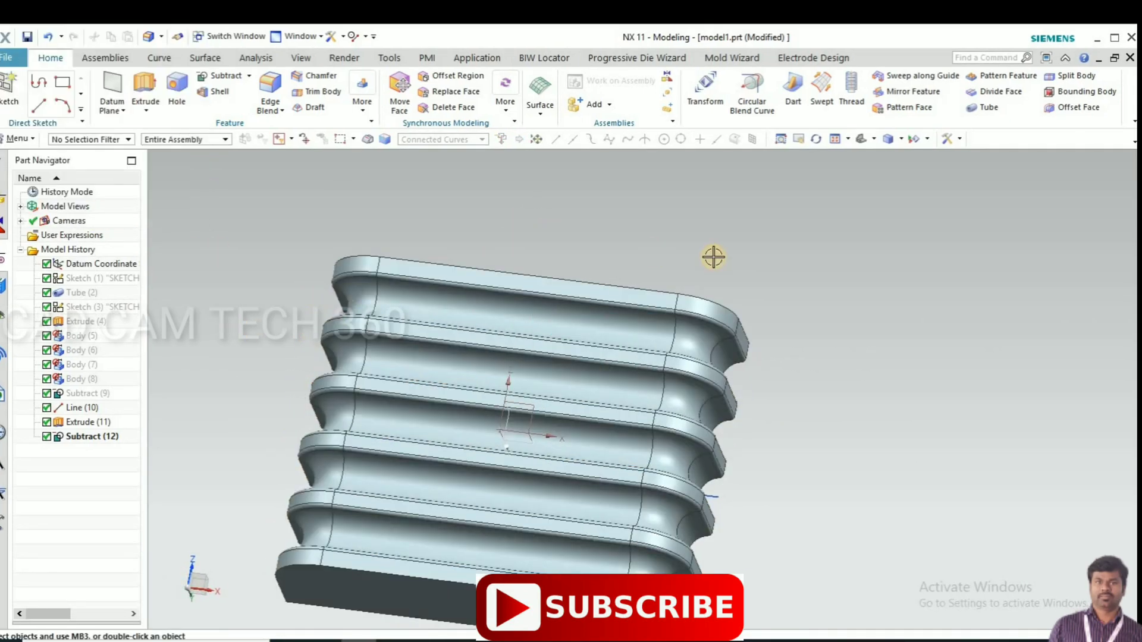
Step: Change the display colour of the blended U-shaped insert to orange-brown
{"action": "middle_click_drag", "start_coordinate": [743, 260], "coordinate": [733, 235]}
{"action": "scroll", "coordinate": [736, 235], "scroll_direction": "down", "scroll_amount": 2}
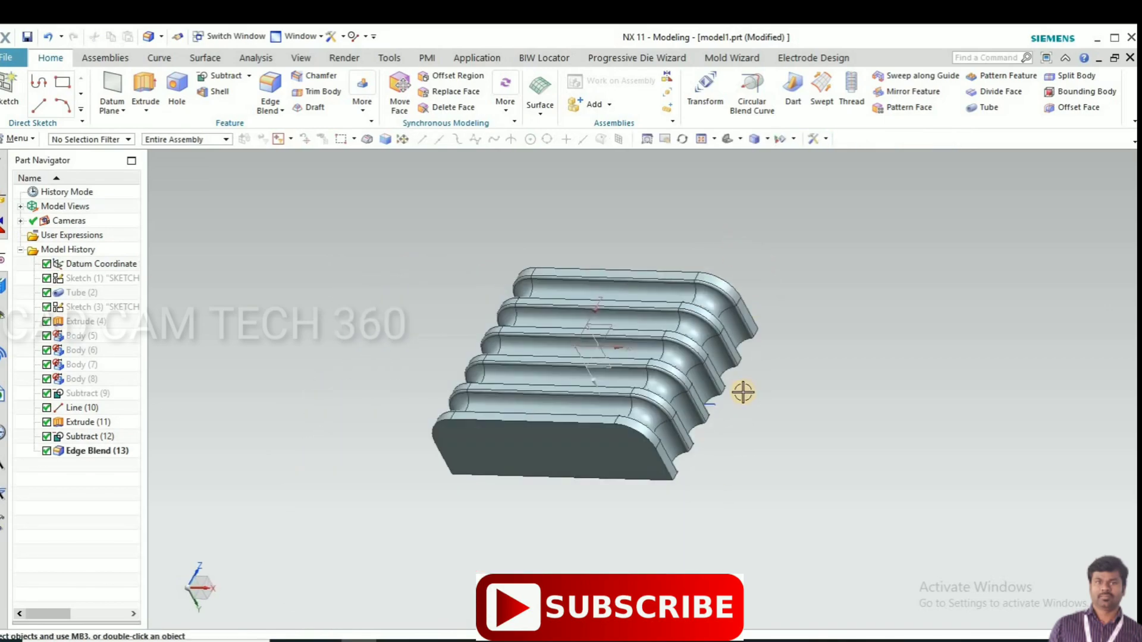
{"action": "scroll", "coordinate": [743, 394], "scroll_direction": "up", "scroll_amount": 3}
{"action": "scroll", "coordinate": [785, 417], "scroll_direction": "down", "scroll_amount": 2}
{"action": "scroll", "coordinate": [785, 417], "scroll_direction": "down", "scroll_amount": 1}
{"action": "key", "text": "ctrl+j"}
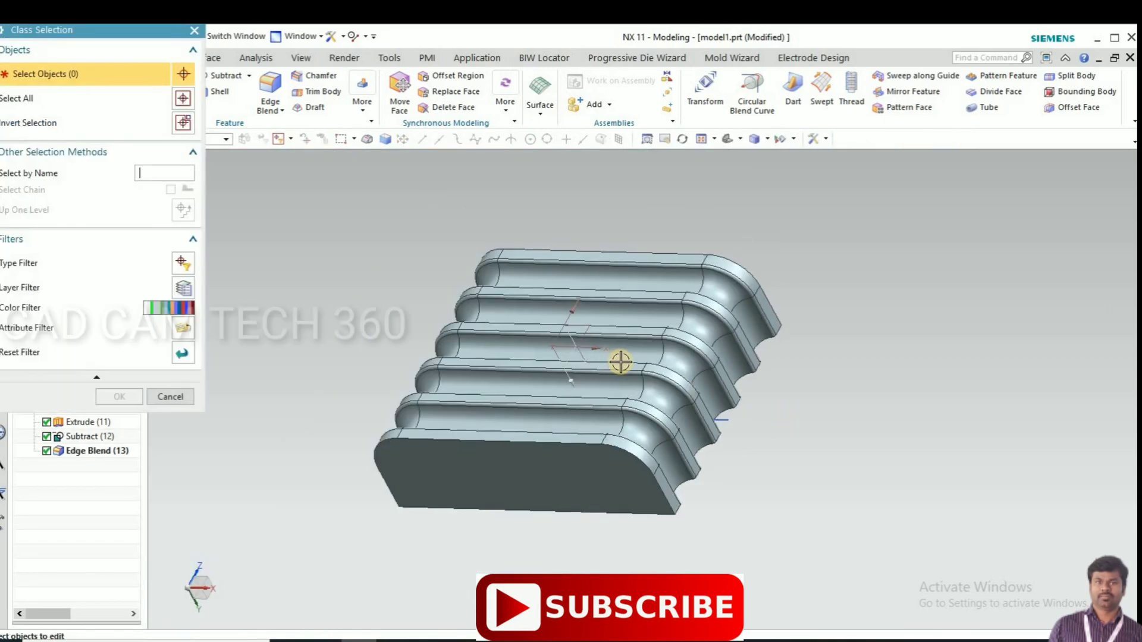
{"action": "left_click", "coordinate": [619, 359]}
{"action": "left_click", "coordinate": [116, 395]}
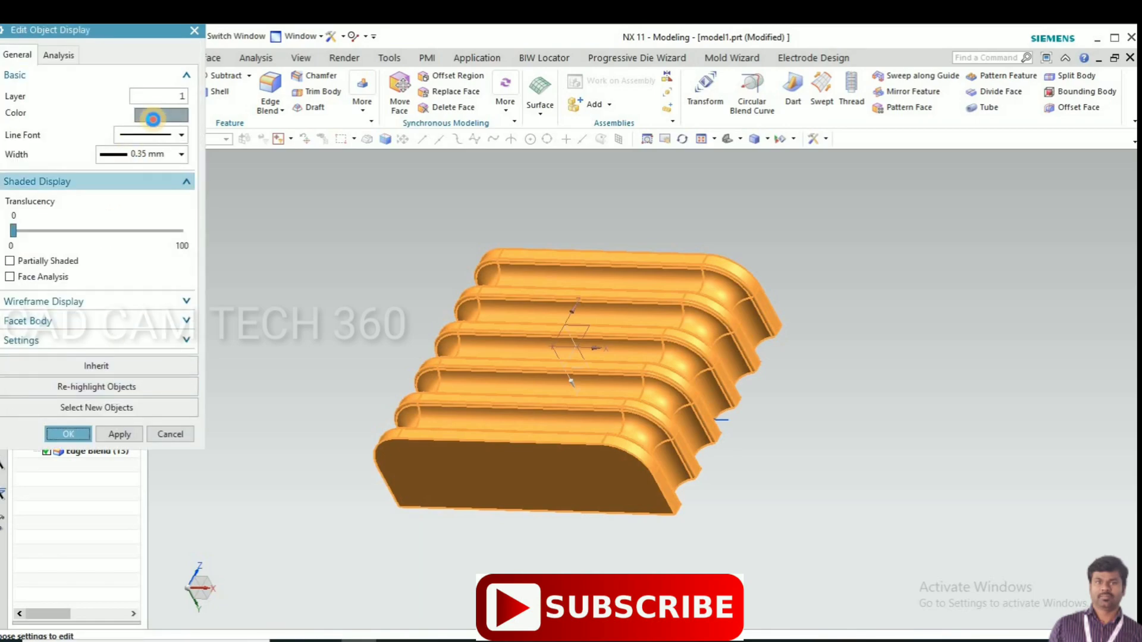
{"action": "left_click", "coordinate": [153, 119]}
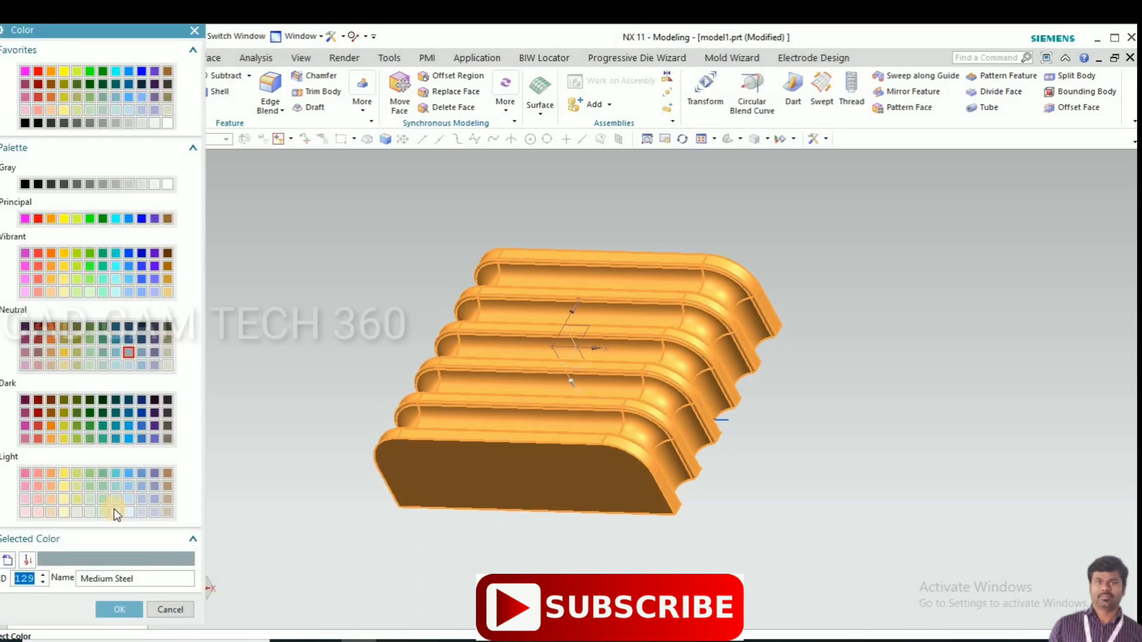
{"action": "type", "text": "125"}
{"action": "left_click", "coordinate": [121, 613]}
{"action": "left_click", "coordinate": [70, 435]}
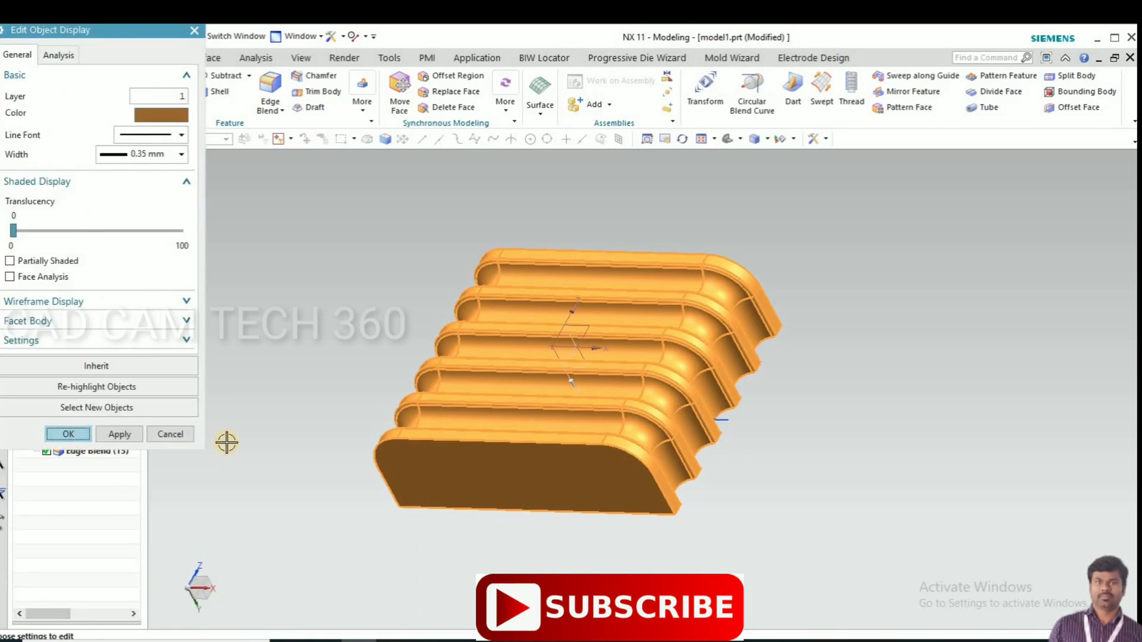
Step: Redisplay the hidden grooved block around the insert, leaving the tube bodies hidden
{"action": "middle_click_drag", "start_coordinate": [257, 458], "coordinate": [244, 432]}
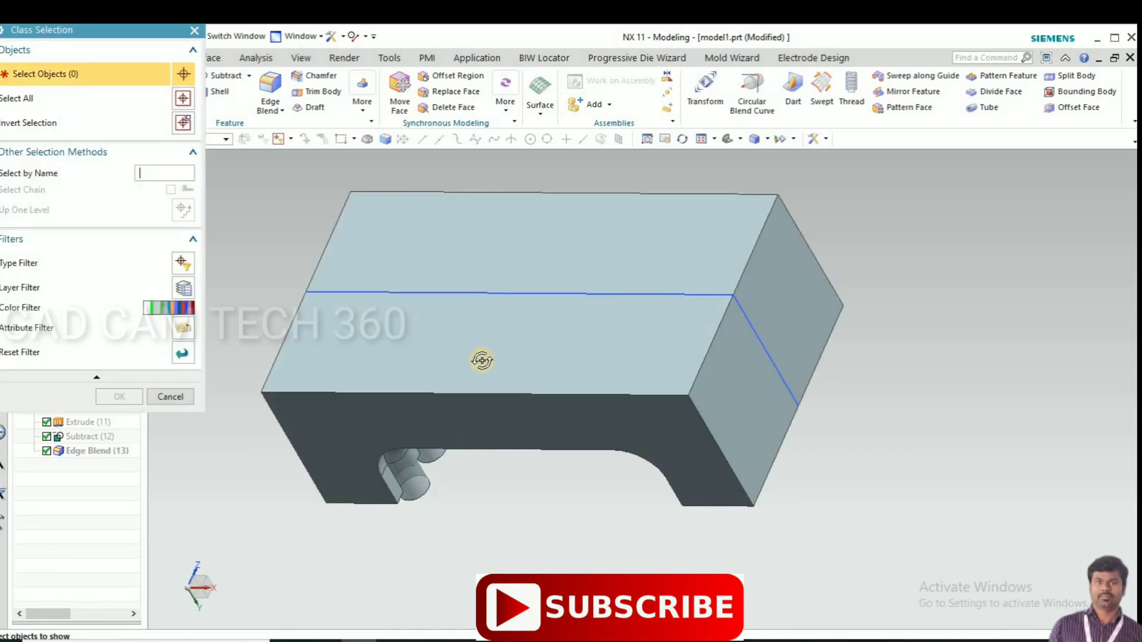
{"action": "middle_click_drag", "start_coordinate": [479, 360], "coordinate": [278, 326]}
{"action": "left_click", "coordinate": [308, 331]}
{"action": "left_click", "coordinate": [114, 400]}
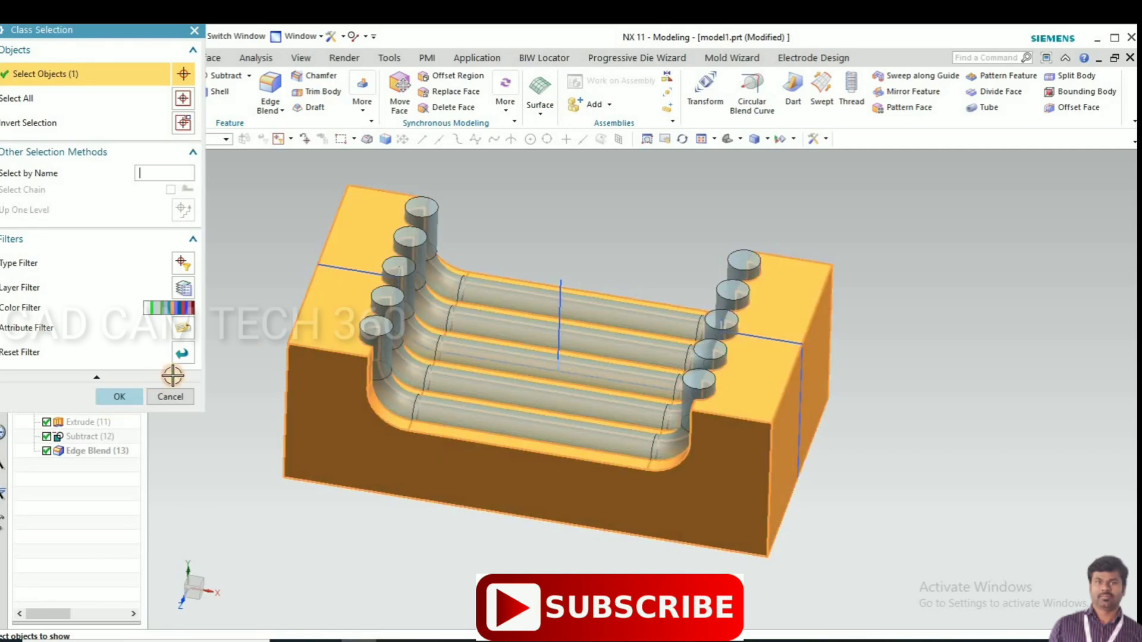
{"action": "scroll", "coordinate": [188, 382], "scroll_direction": "down", "scroll_amount": 2}
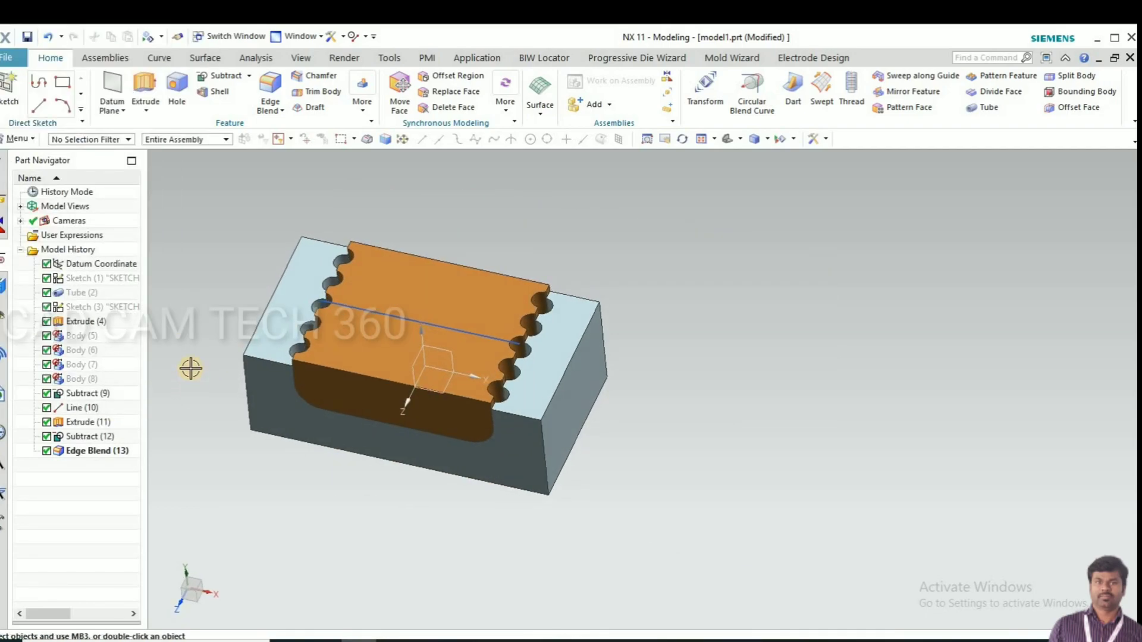
Step: Change the display colour of the grooved block to olive-khaki
{"action": "key", "text": "ctrl+j"}
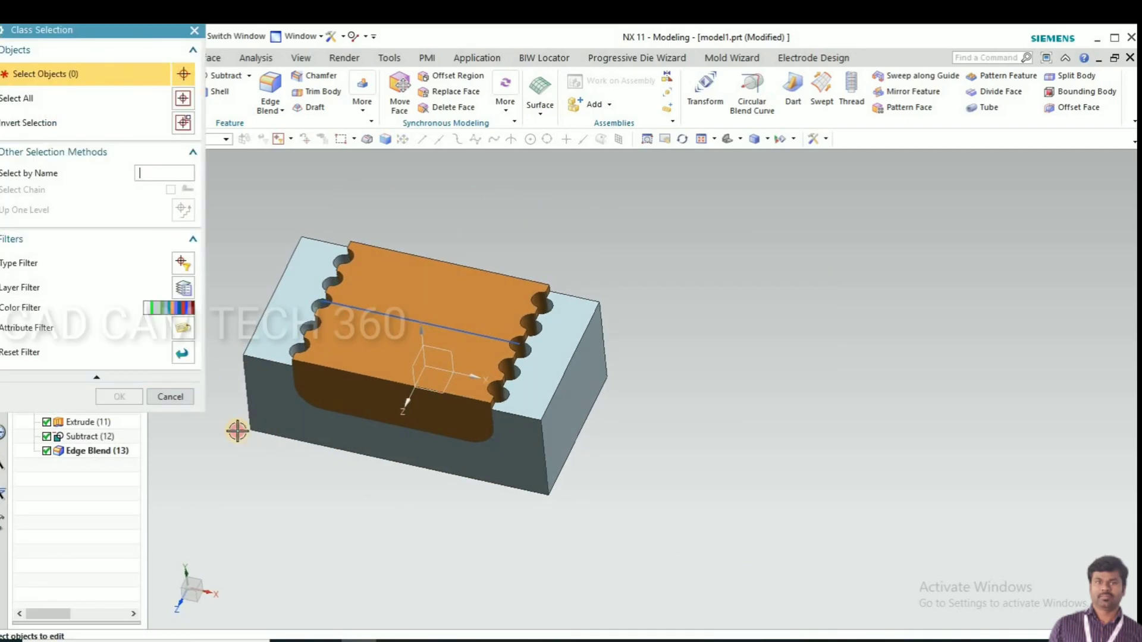
{"action": "left_click", "coordinate": [248, 429]}
{"action": "middle_click", "coordinate": [145, 315]}
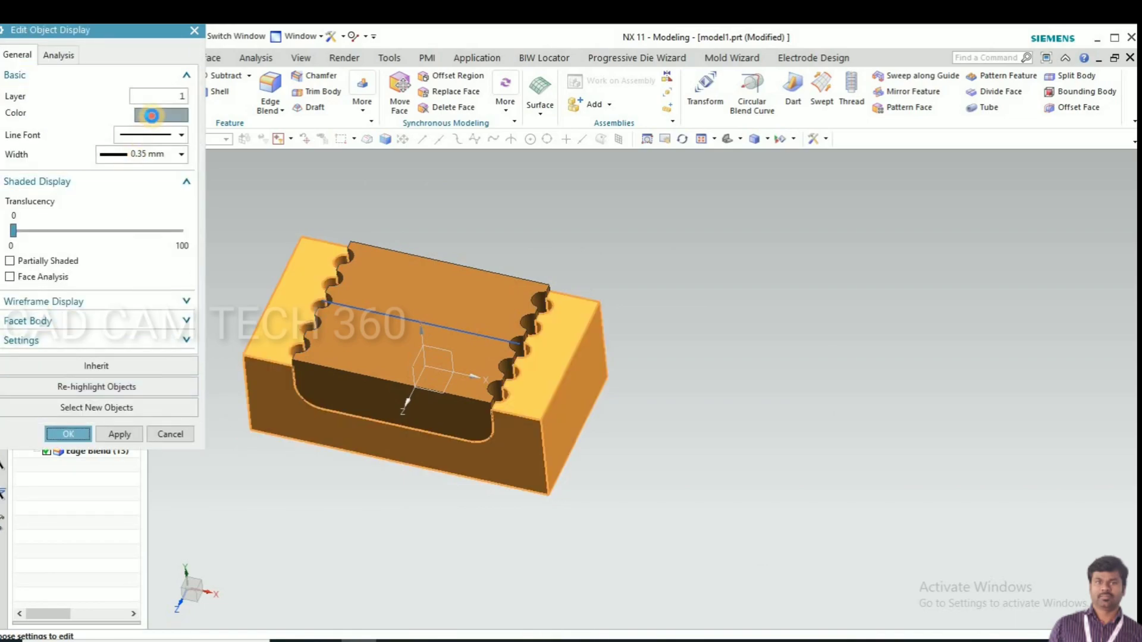
{"action": "left_click", "coordinate": [161, 108]}
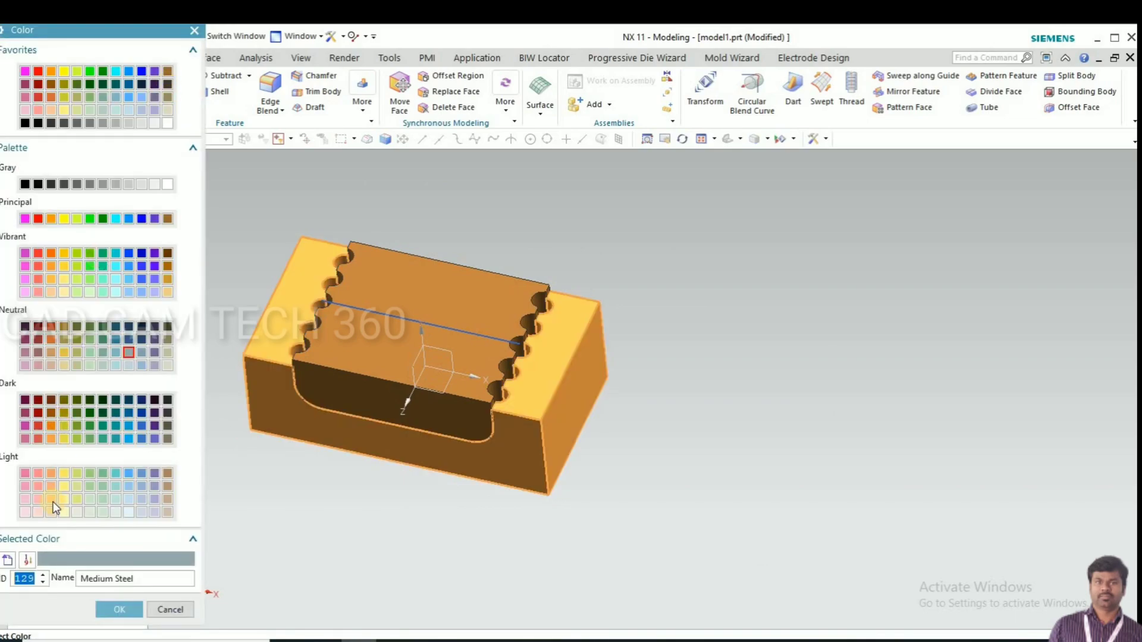
{"action": "left_click", "coordinate": [115, 606]}
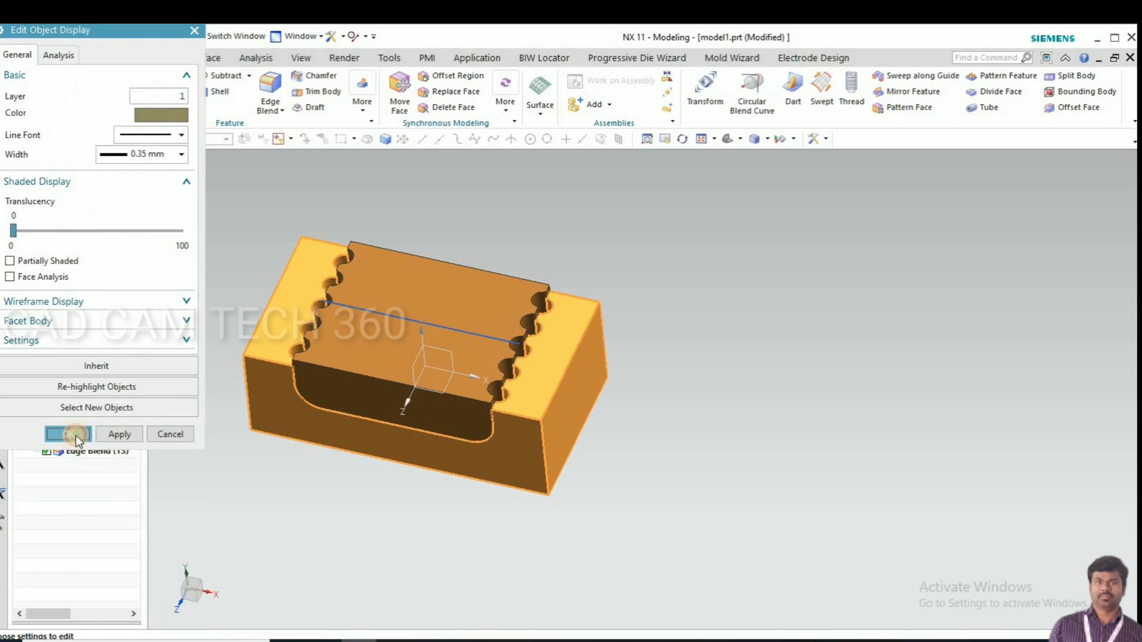
{"action": "left_click", "coordinate": [69, 434]}
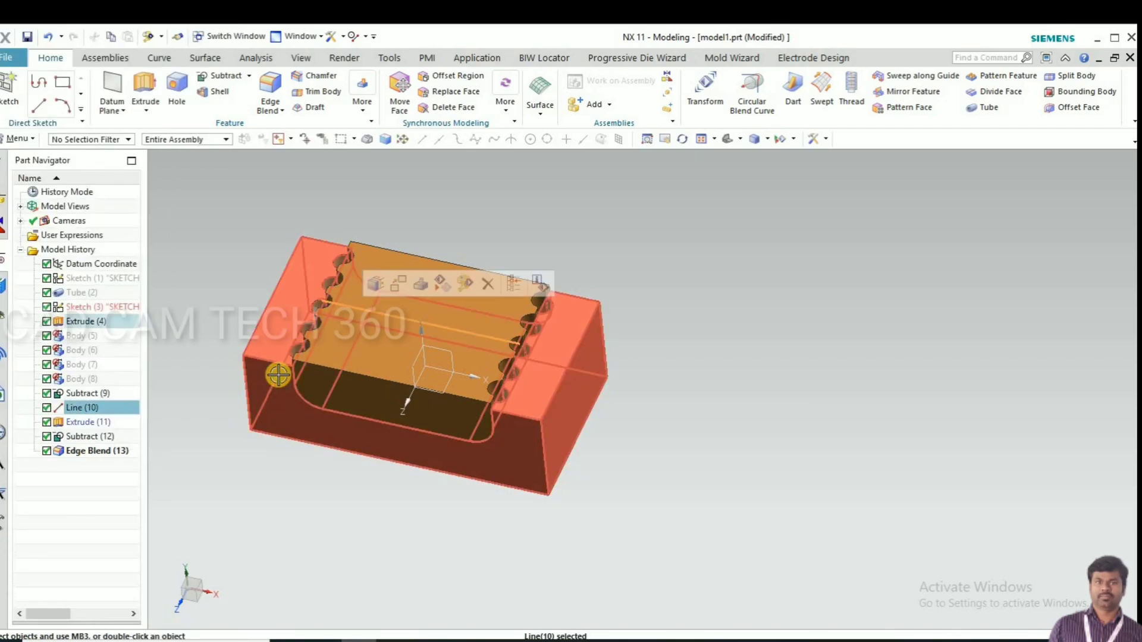
Step: Hide the line across the insert and the insert body to expose the block's grooves
{"action": "middle_click_drag", "start_coordinate": [369, 503], "coordinate": [319, 351]}
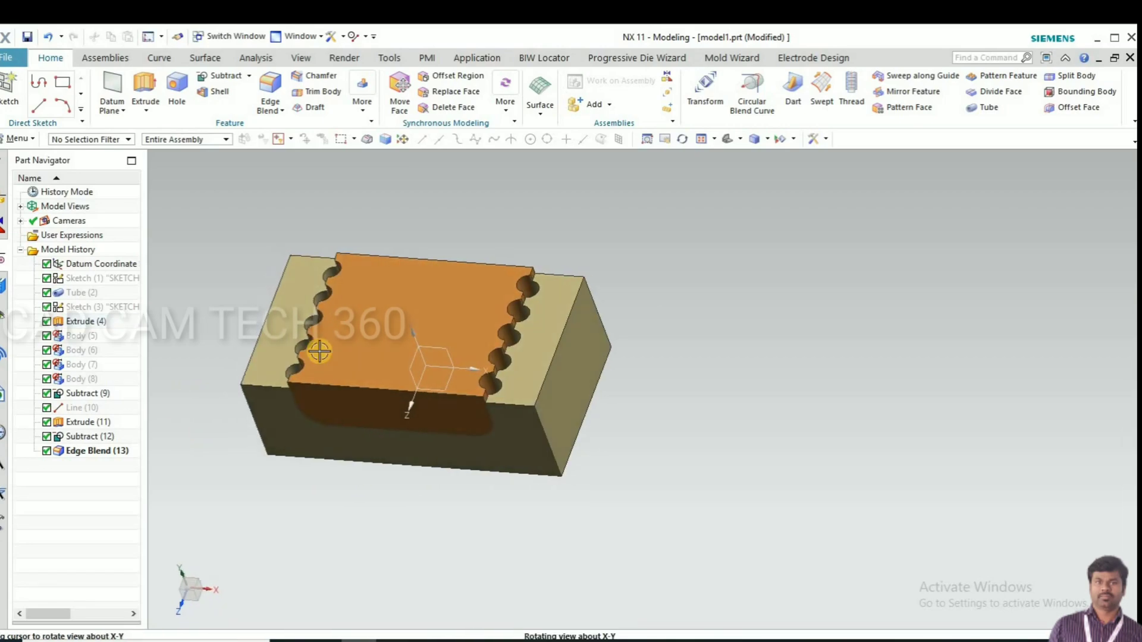
{"action": "scroll", "coordinate": [372, 325], "scroll_direction": "up", "scroll_amount": 3}
{"action": "left_click", "coordinate": [375, 333]}
{"action": "key", "text": "ctrl+b"}
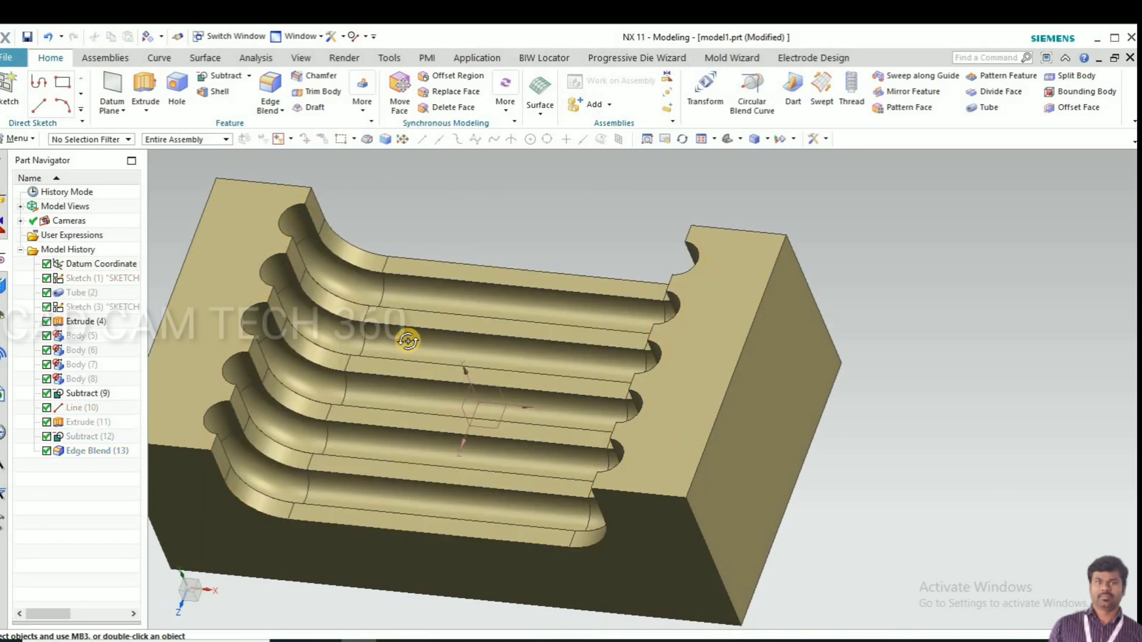
{"action": "middle_click_drag", "start_coordinate": [408, 339], "coordinate": [242, 336]}
{"action": "scroll", "coordinate": [241, 333], "scroll_direction": "down", "scroll_amount": 2}
{"action": "scroll", "coordinate": [236, 307], "scroll_direction": "up", "scroll_amount": 1}
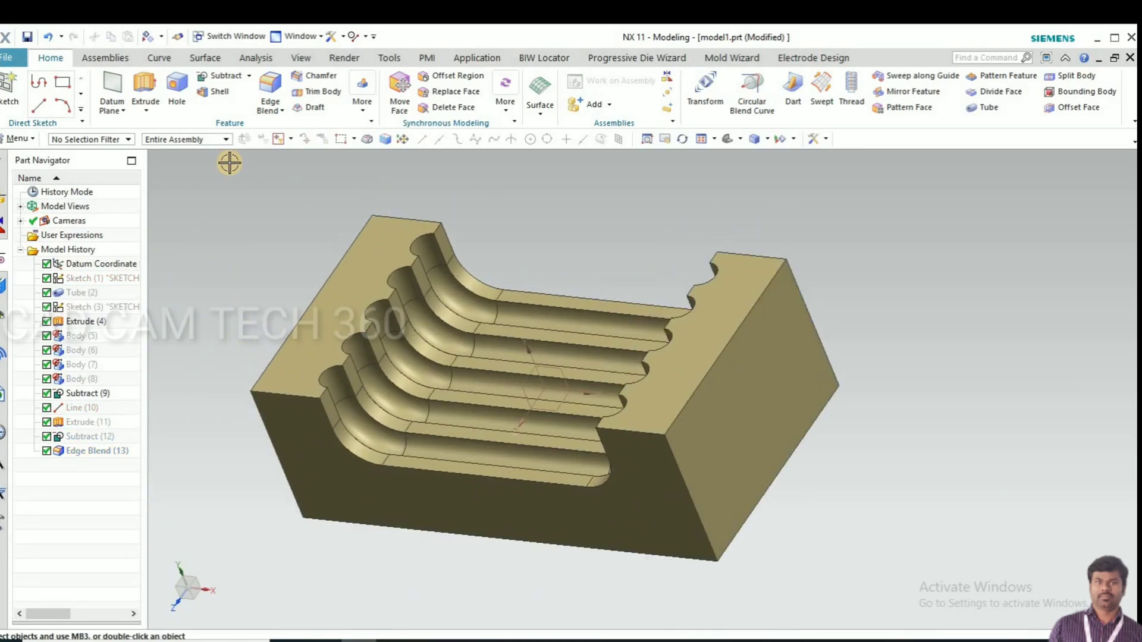
Step: Start a 1 mm edge blend and select the scalloped chain of groove-mouth edges on the block's -X top face
{"action": "left_click", "coordinate": [269, 95]}
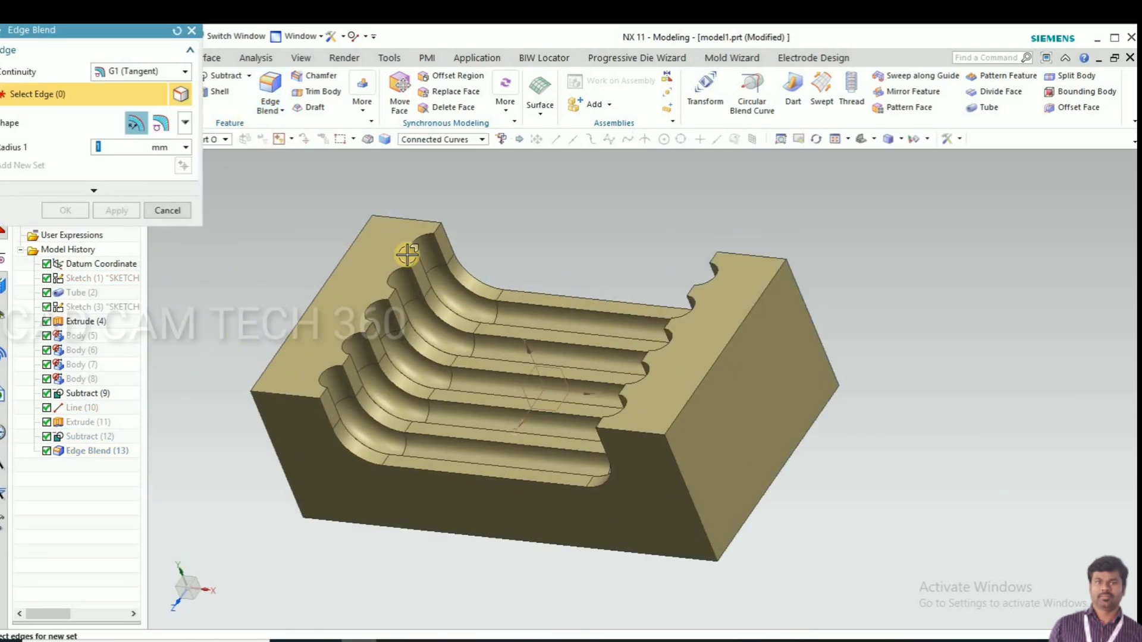
{"action": "scroll", "coordinate": [464, 215], "scroll_direction": "up", "scroll_amount": 5}
{"action": "left_click", "coordinate": [446, 215]}
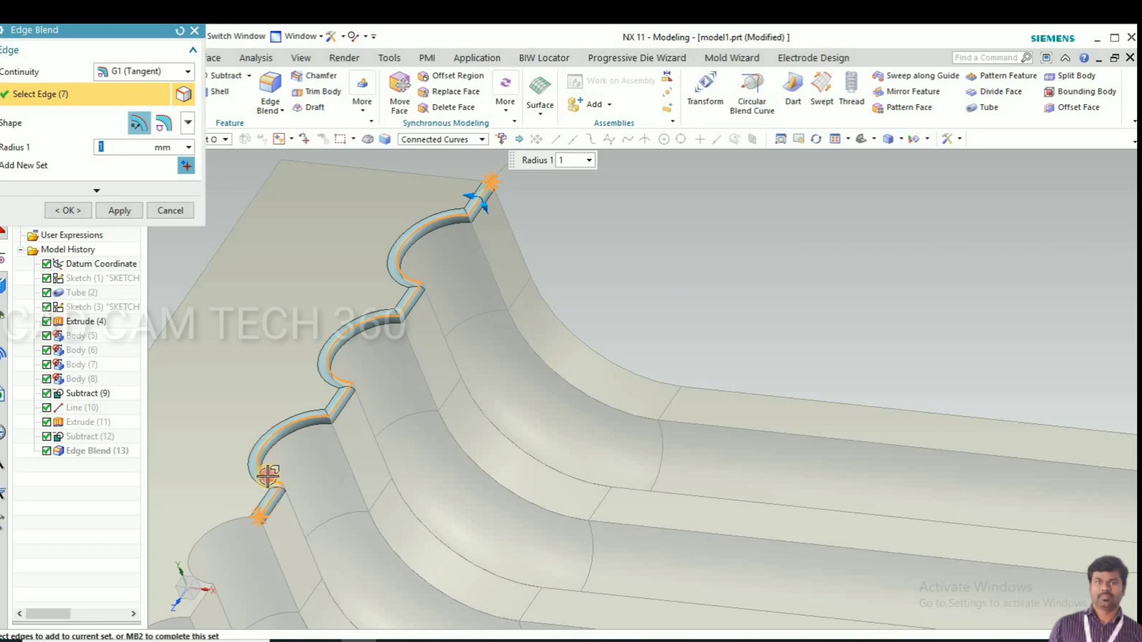
{"action": "left_click", "coordinate": [231, 521]}
{"action": "scroll", "coordinate": [443, 260], "scroll_direction": "down", "scroll_amount": 3}
{"action": "scroll", "coordinate": [313, 423], "scroll_direction": "up", "scroll_amount": 5}
{"action": "left_click", "coordinate": [356, 441]}
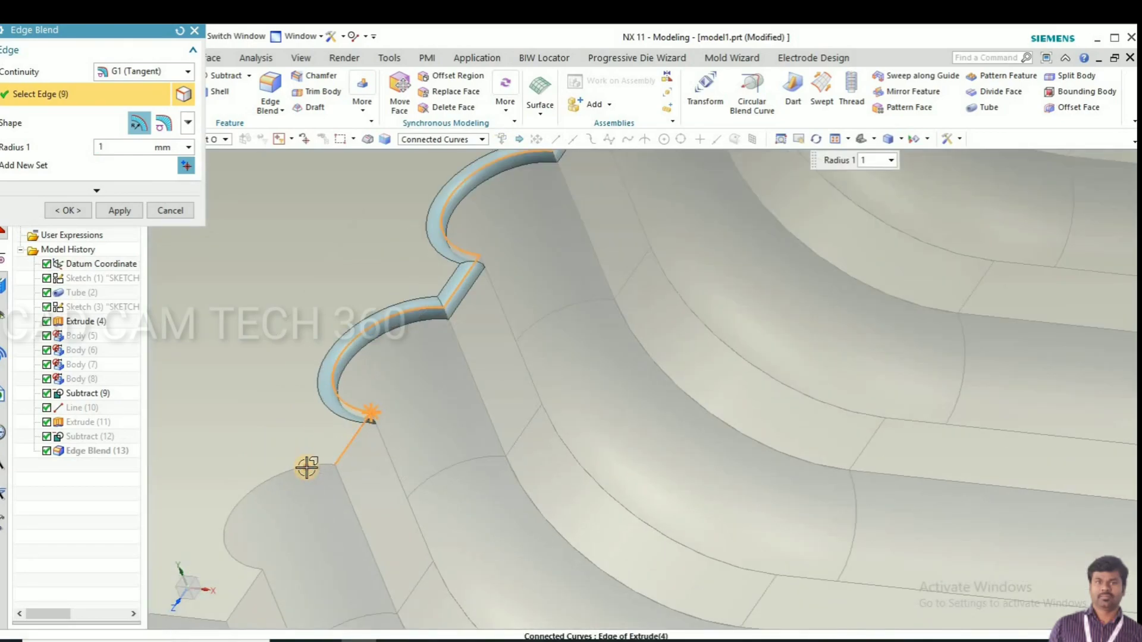
{"action": "left_click", "coordinate": [244, 580]}
{"action": "left_click", "coordinate": [243, 594]}
{"action": "scroll", "coordinate": [333, 280], "scroll_direction": "down", "scroll_amount": 5}
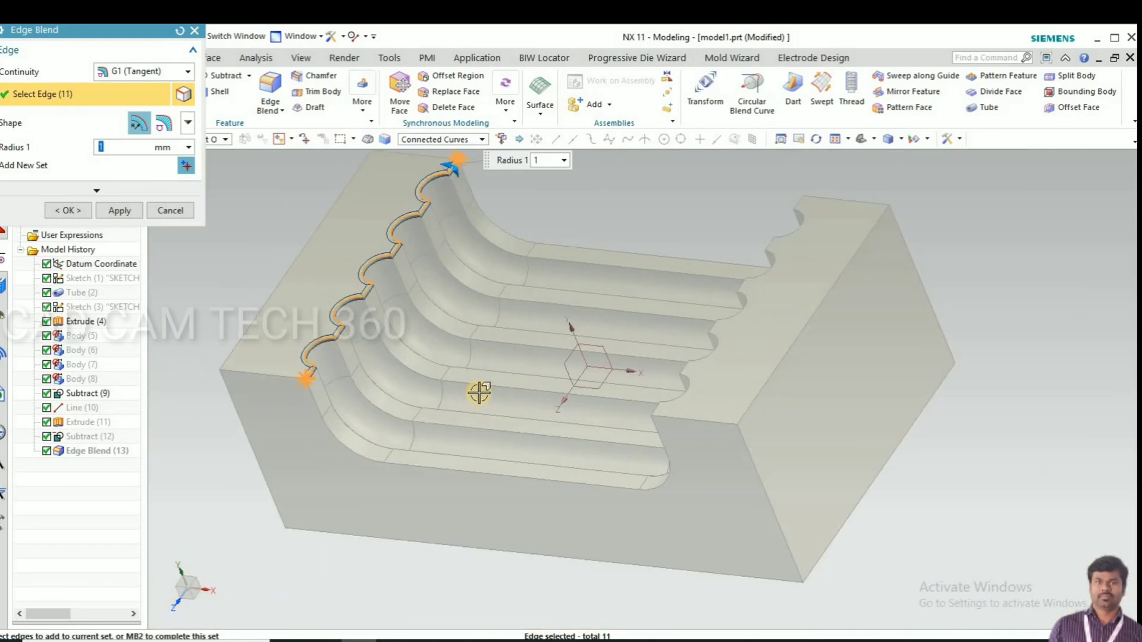
Step: Add the scalloped groove-mouth edges on the block's +X top face and apply the 1 mm edge blend
{"action": "middle_click_drag", "start_coordinate": [532, 401], "coordinate": [815, 180]}
{"action": "scroll", "coordinate": [761, 180], "scroll_direction": "up", "scroll_amount": 3}
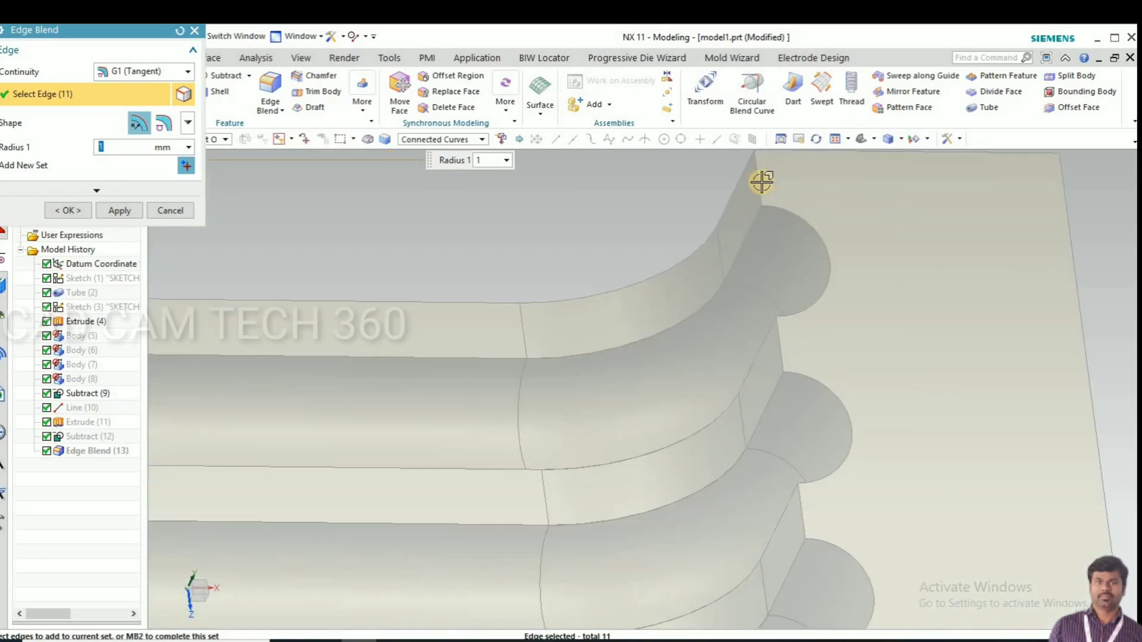
{"action": "left_click", "coordinate": [812, 476]}
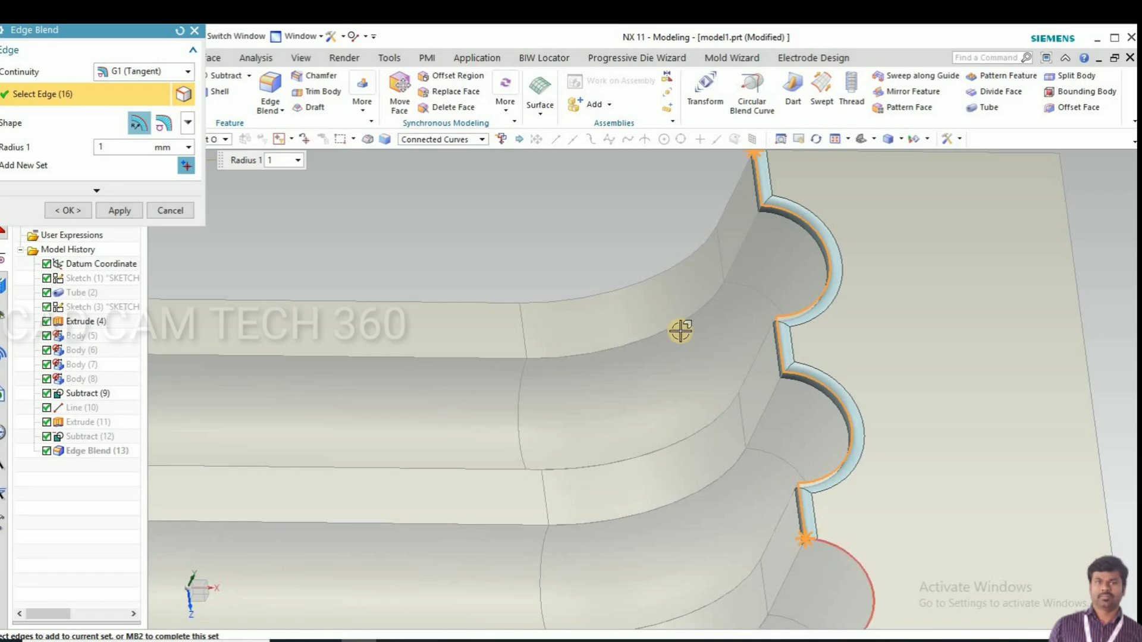
{"action": "scroll", "coordinate": [680, 331], "scroll_direction": "down", "scroll_amount": 5}
{"action": "scroll", "coordinate": [716, 423], "scroll_direction": "up", "scroll_amount": 5}
{"action": "left_click", "coordinate": [711, 434]}
{"action": "left_click", "coordinate": [767, 516]}
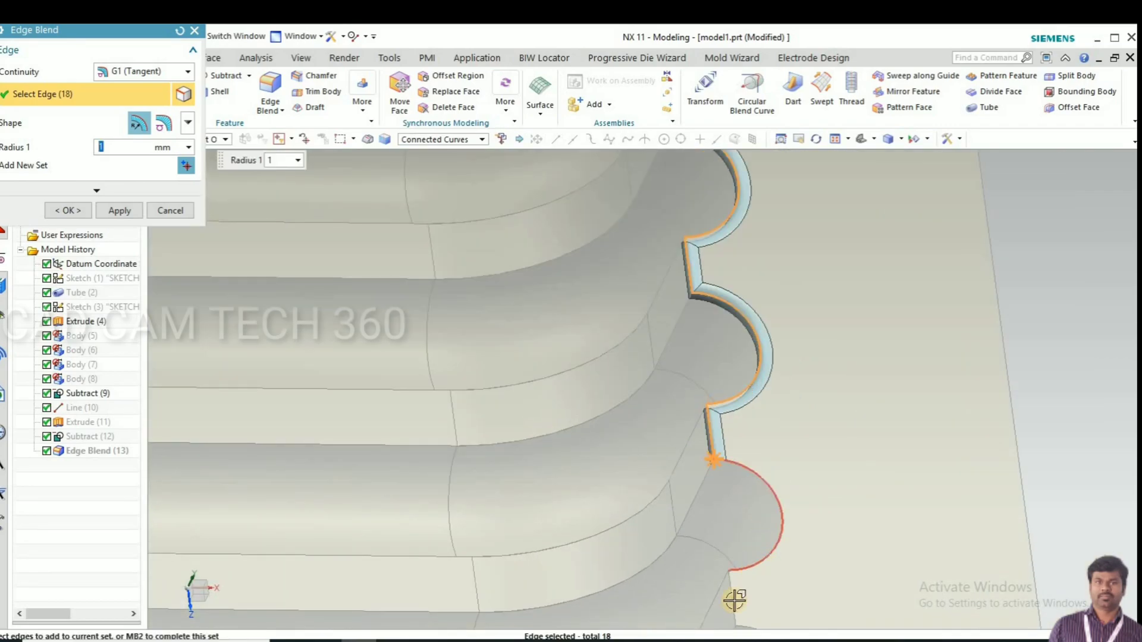
{"action": "left_click", "coordinate": [734, 601]}
{"action": "scroll", "coordinate": [716, 429], "scroll_direction": "down", "scroll_amount": 3}
{"action": "scroll", "coordinate": [703, 528], "scroll_direction": "up", "scroll_amount": 3}
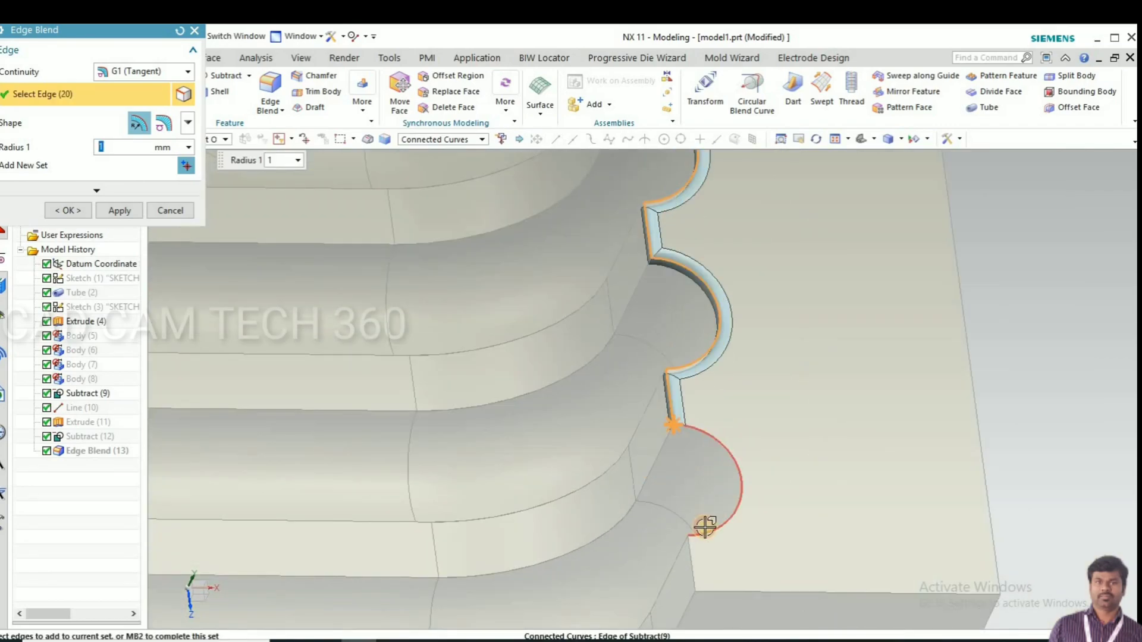
{"action": "left_click", "coordinate": [694, 562]}
{"action": "scroll", "coordinate": [708, 400], "scroll_direction": "down", "scroll_amount": 2}
{"action": "left_click", "coordinate": [706, 415]}
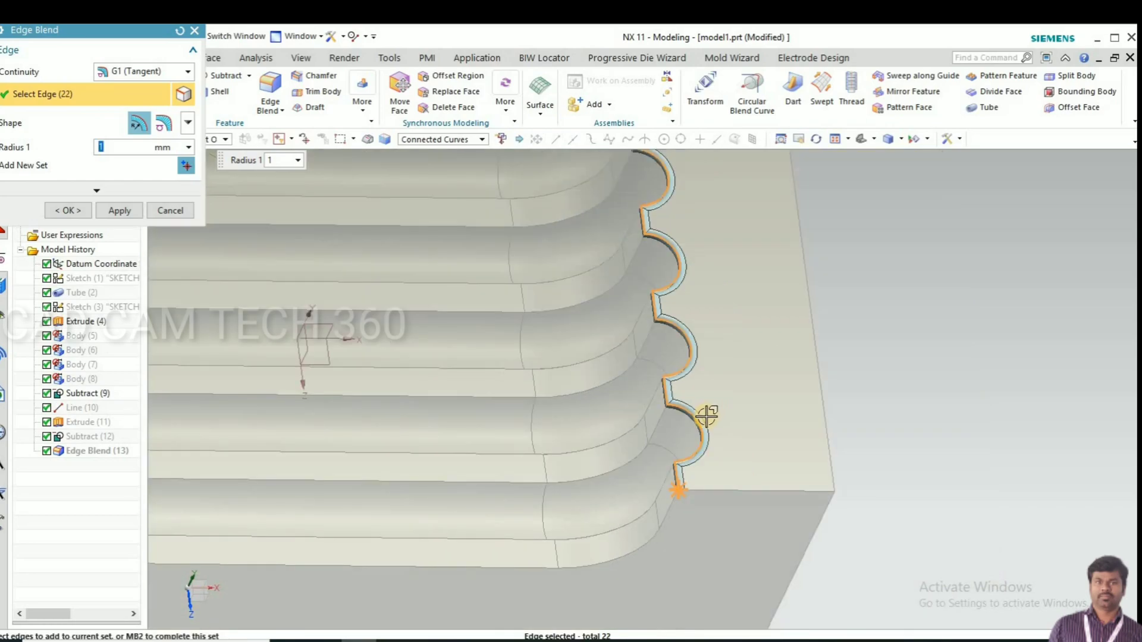
{"action": "scroll", "coordinate": [705, 415], "scroll_direction": "down", "scroll_amount": 3}
{"action": "left_click", "coordinate": [122, 209]}
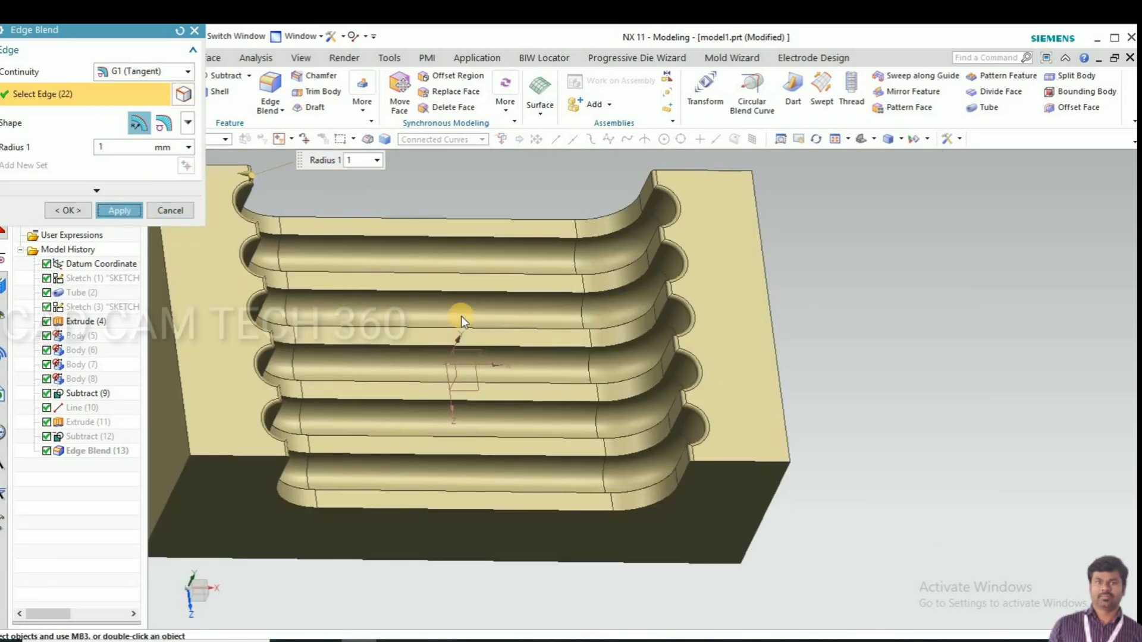
Step: Select the full U-shaped edge chain of the outermost groove at the block's -Z end for a second 1 mm edge blend
{"action": "mouse_move", "coordinate": [489, 323]}
{"action": "middle_mouse_down"}
{"action": "mouse_move", "coordinate": [446, 334]}
{"action": "mouse_move", "coordinate": [330, 240]}
{"action": "middle_mouse_up"}
{"action": "scroll", "coordinate": [330, 240], "scroll_direction": "up", "scroll_amount": 5}
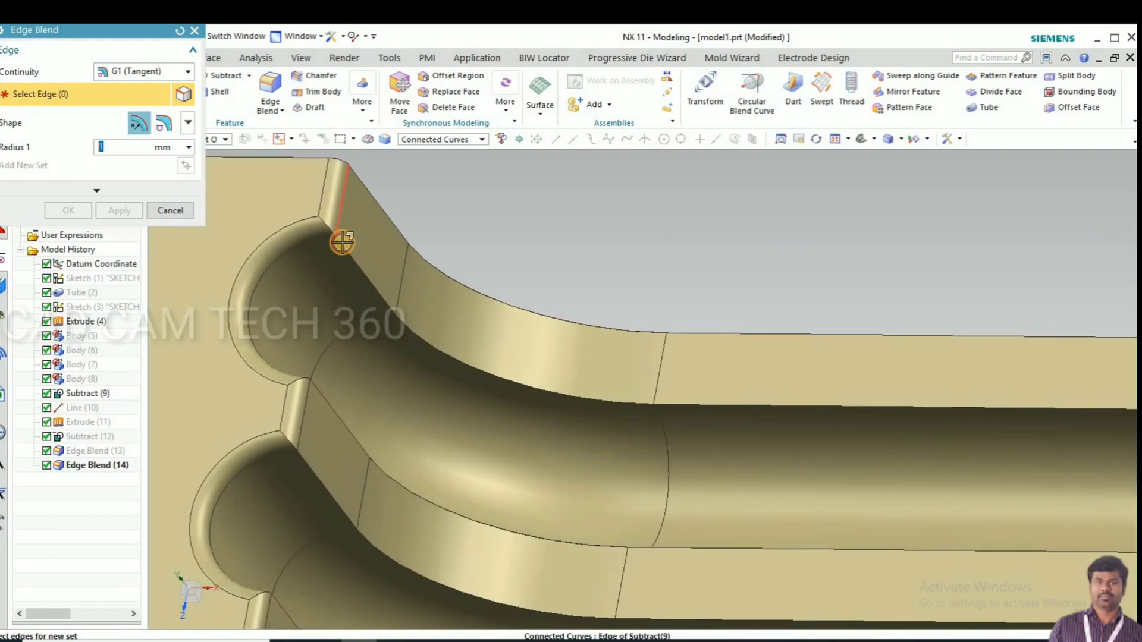
{"action": "left_click", "coordinate": [349, 248]}
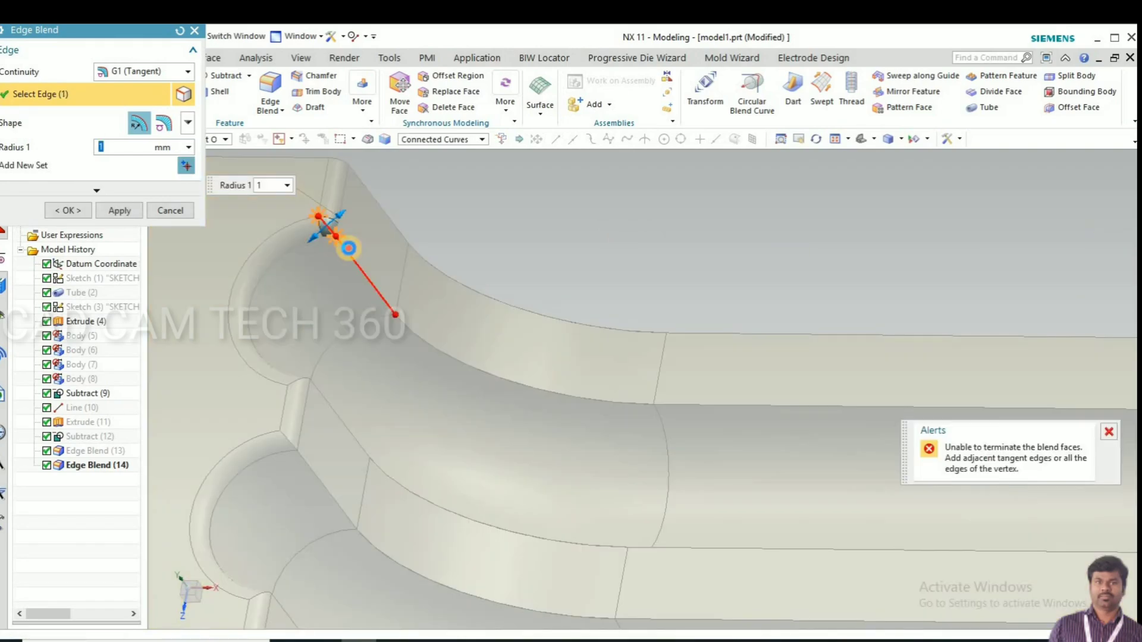
{"action": "left_click", "coordinate": [423, 327]}
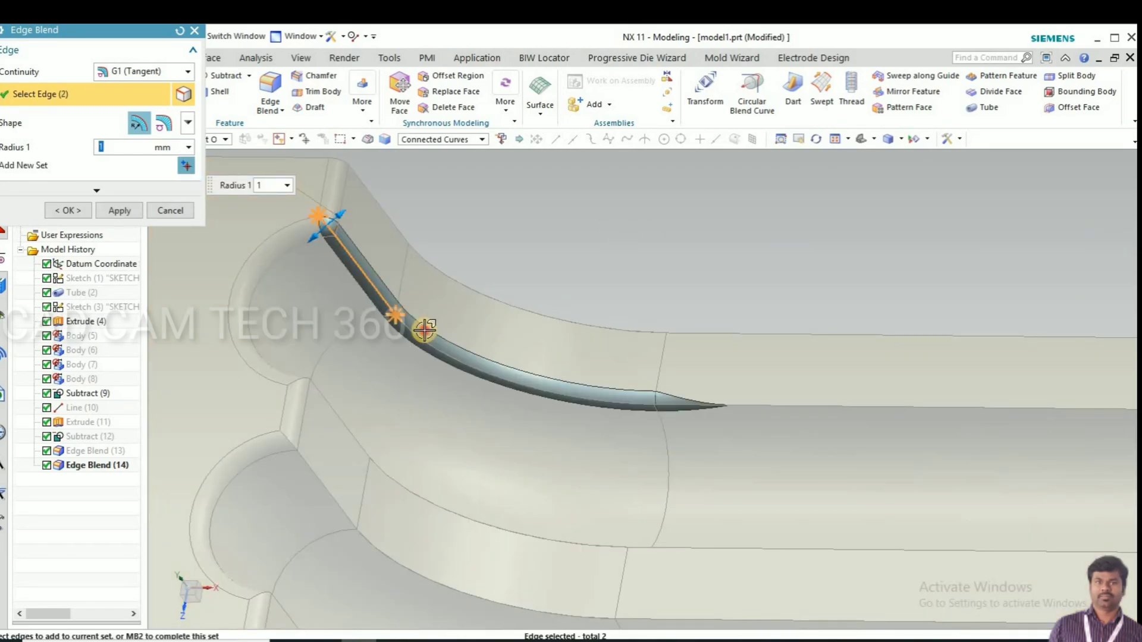
{"action": "left_click", "coordinate": [664, 402]}
{"action": "scroll", "coordinate": [889, 454], "scroll_direction": "down", "scroll_amount": 5}
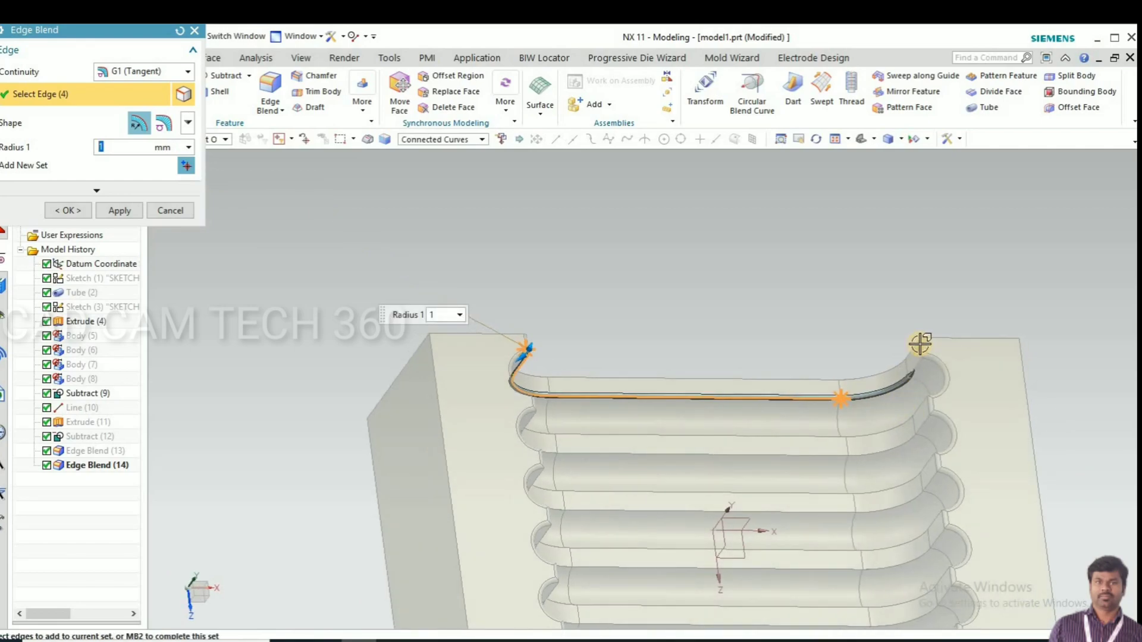
{"action": "scroll", "coordinate": [920, 344], "scroll_direction": "up", "scroll_amount": 5}
{"action": "left_click", "coordinate": [892, 341]}
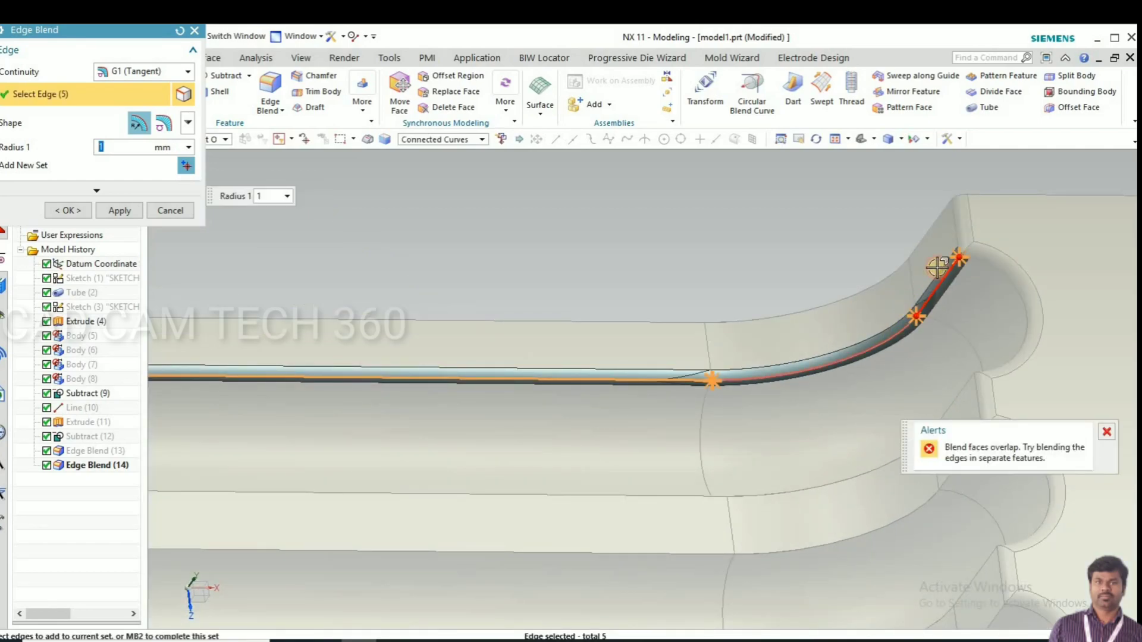
{"action": "scroll", "coordinate": [981, 248], "scroll_direction": "up", "scroll_amount": 5}
{"action": "scroll", "coordinate": [842, 249], "scroll_direction": "down", "scroll_amount": 7}
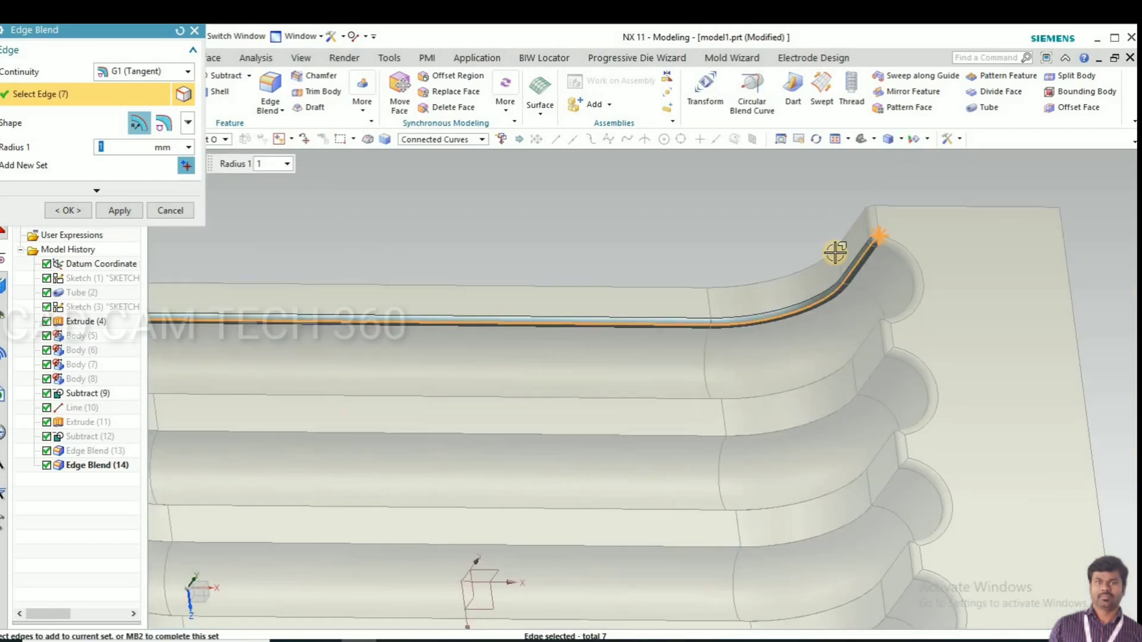
{"action": "scroll", "coordinate": [871, 293], "scroll_direction": "up", "scroll_amount": 5}
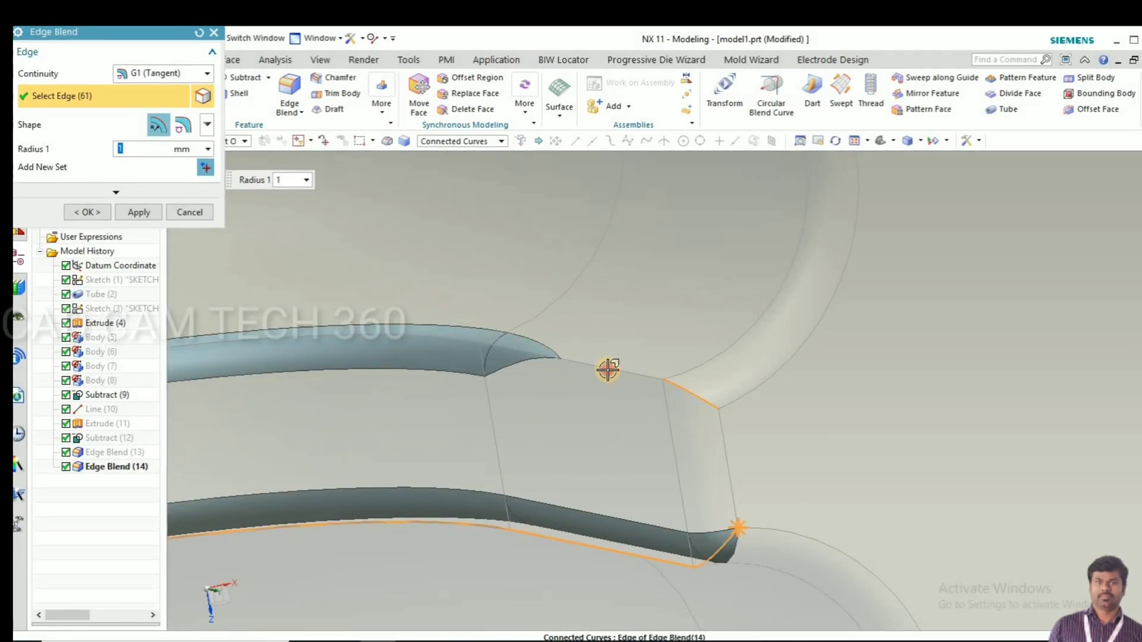
Step: Add the missing edges at the +X ends of the ridges between the grooves to the 1 mm blend
{"action": "left_click", "coordinate": [607, 369]}
{"action": "left_click", "coordinate": [581, 428]}
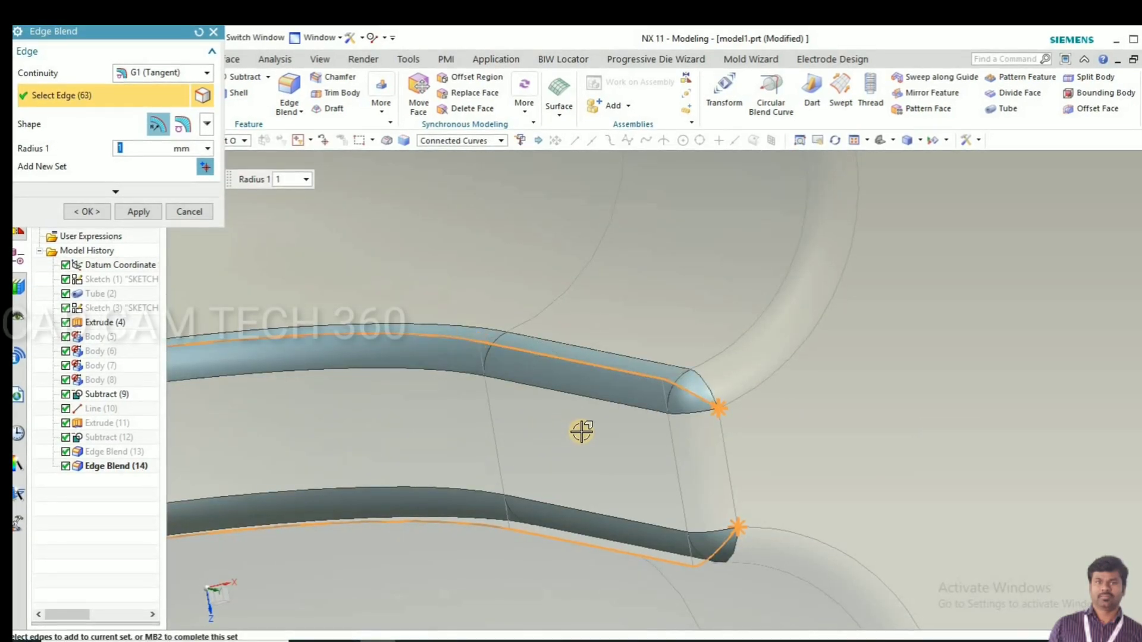
{"action": "scroll", "coordinate": [570, 405], "scroll_direction": "down", "scroll_amount": 4}
{"action": "scroll", "coordinate": [575, 302], "scroll_direction": "up", "scroll_amount": 6}
{"action": "left_click", "coordinate": [629, 337]}
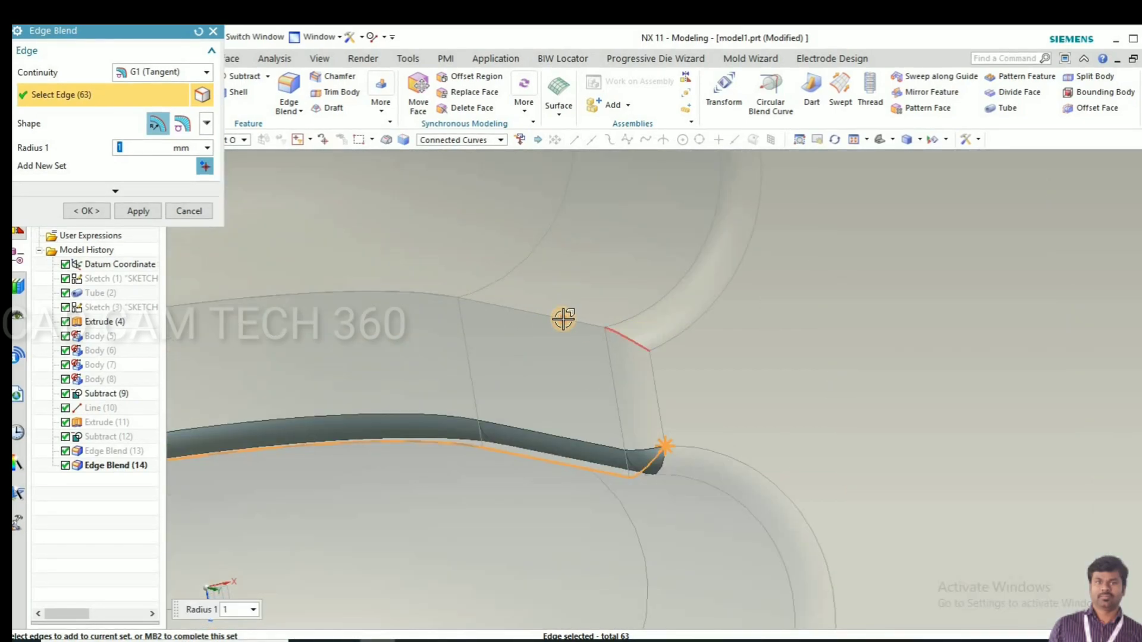
{"action": "left_click", "coordinate": [752, 358]}
{"action": "scroll", "coordinate": [668, 377], "scroll_direction": "down", "scroll_amount": 5}
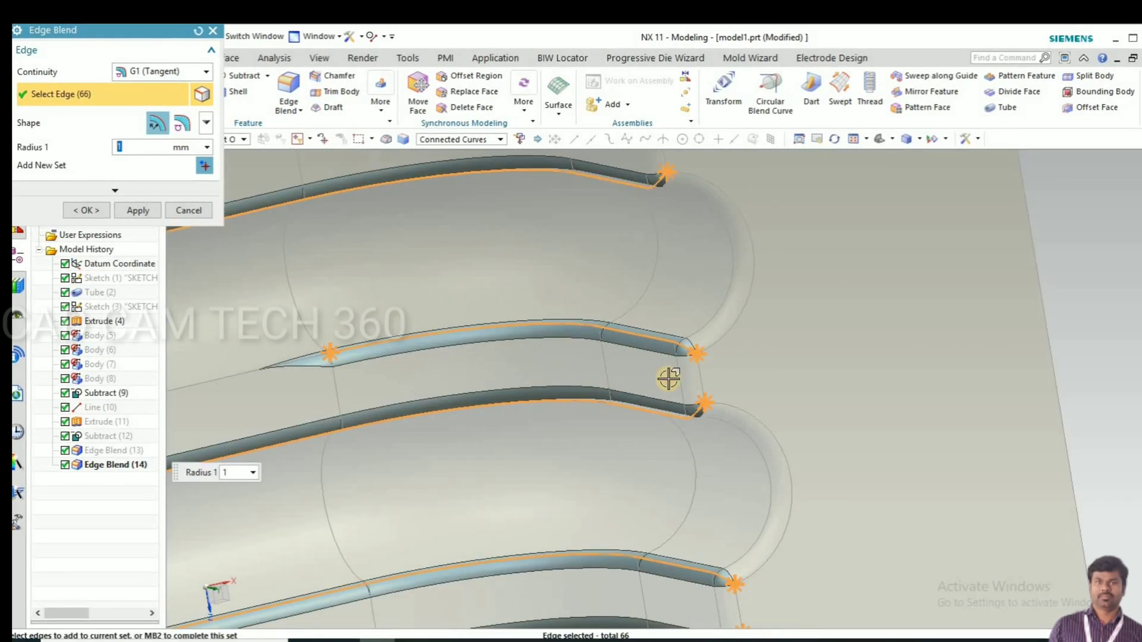
{"action": "left_click", "coordinate": [566, 419]}
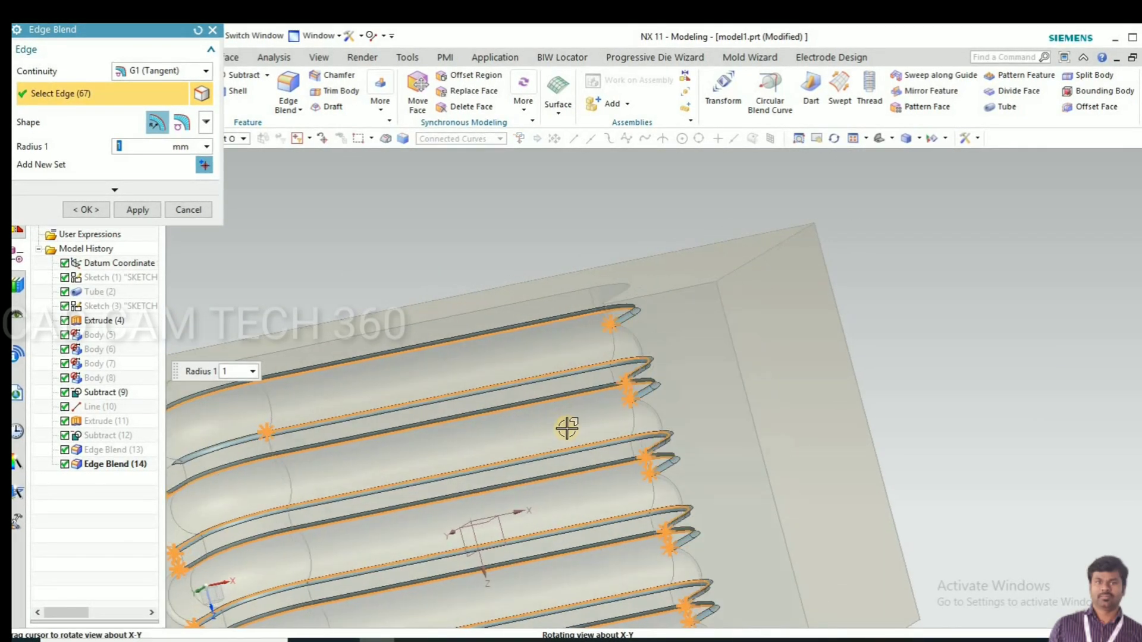
Step: Add the remaining ridge edges at the -X end and finish the 1 mm blend along all the grooves
{"action": "middle_click_drag", "start_coordinate": [566, 426], "coordinate": [376, 427]}
{"action": "scroll", "coordinate": [376, 427], "scroll_direction": "up", "scroll_amount": 5}
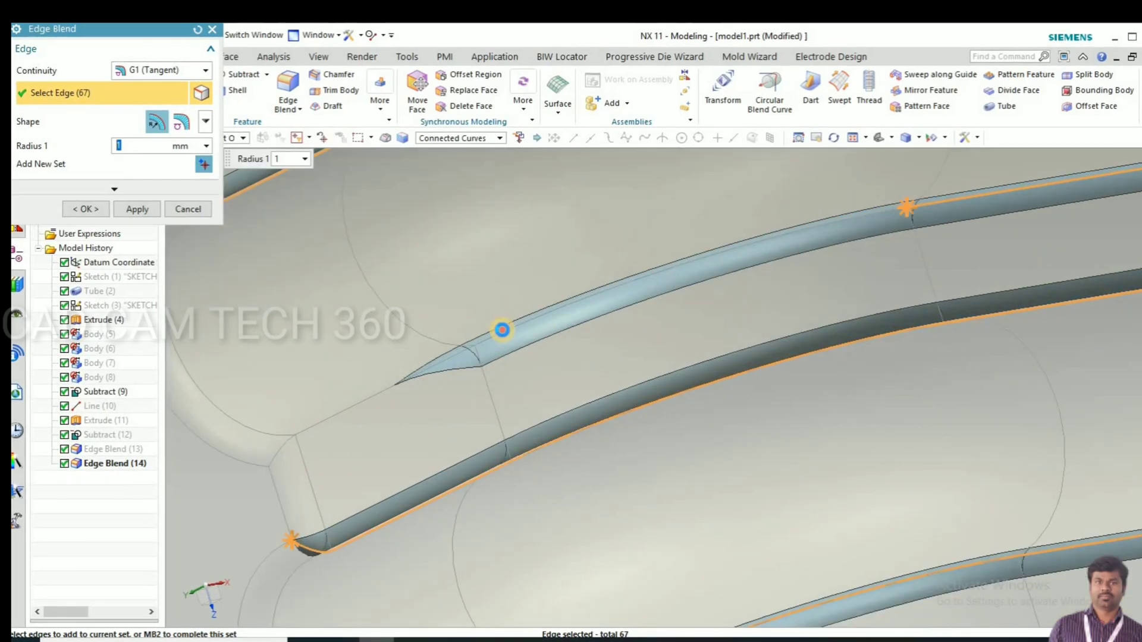
{"action": "left_click", "coordinate": [438, 360]}
{"action": "left_click", "coordinate": [286, 440]}
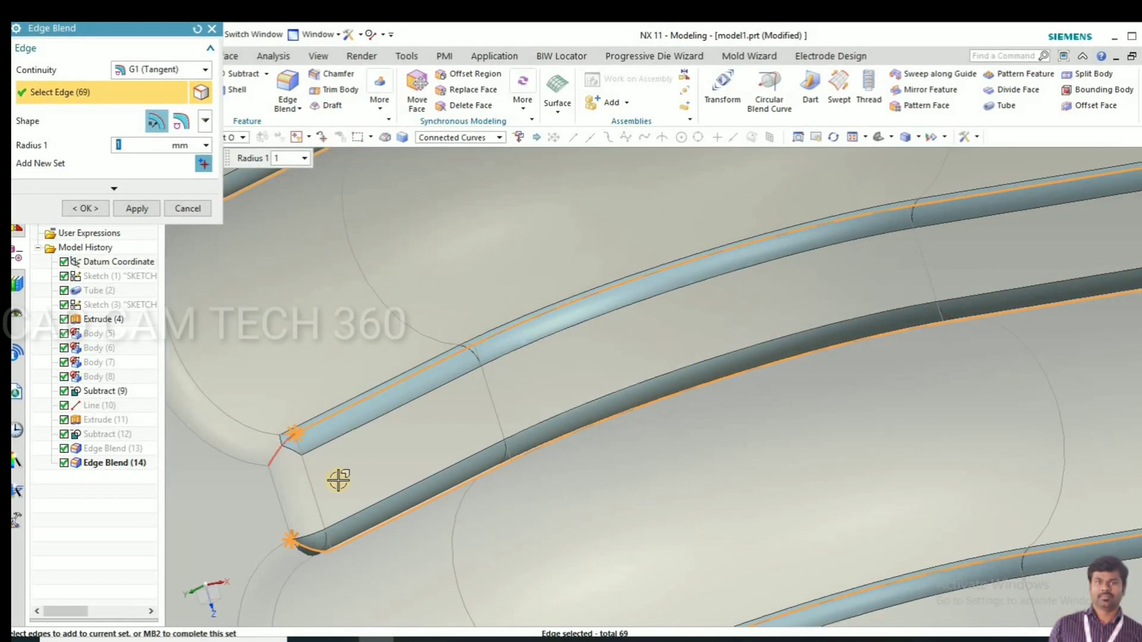
{"action": "scroll", "coordinate": [463, 451], "scroll_direction": "down", "scroll_amount": 5}
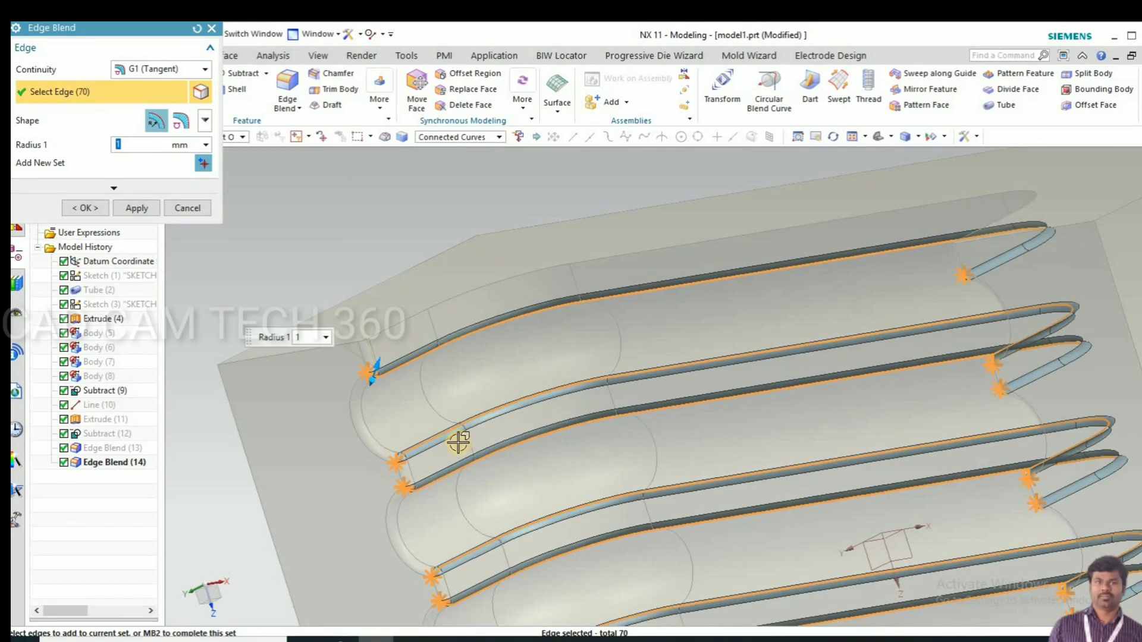
{"action": "left_click", "coordinate": [77, 207]}
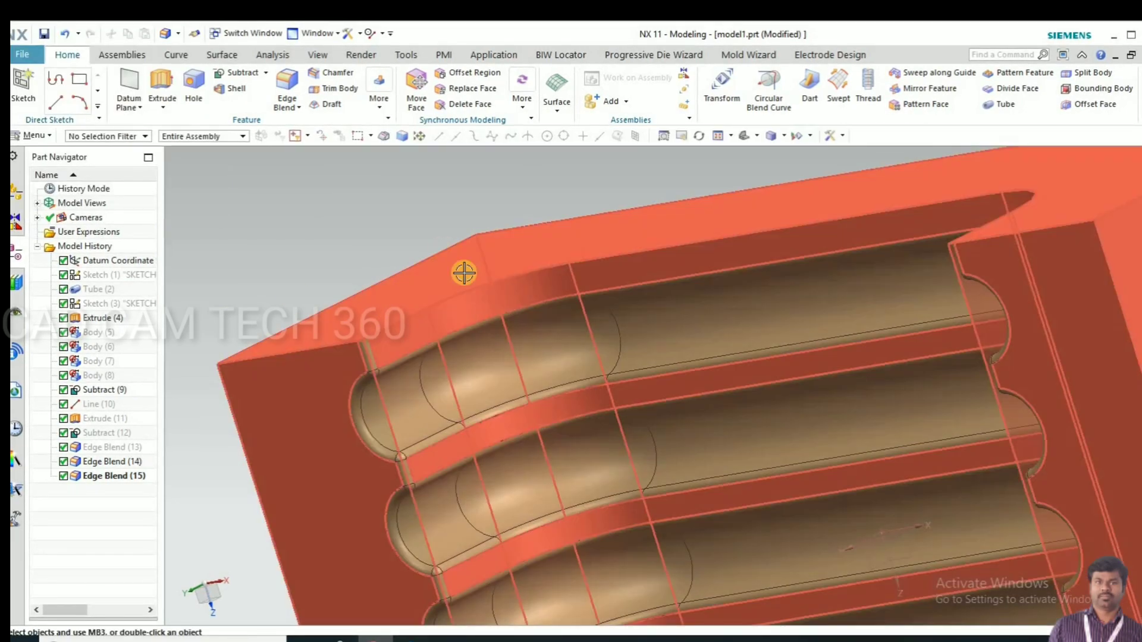
{"action": "scroll", "coordinate": [555, 303], "scroll_direction": "down", "scroll_amount": 4}
{"action": "middle_click_drag", "start_coordinate": [555, 303], "coordinate": [480, 224]}
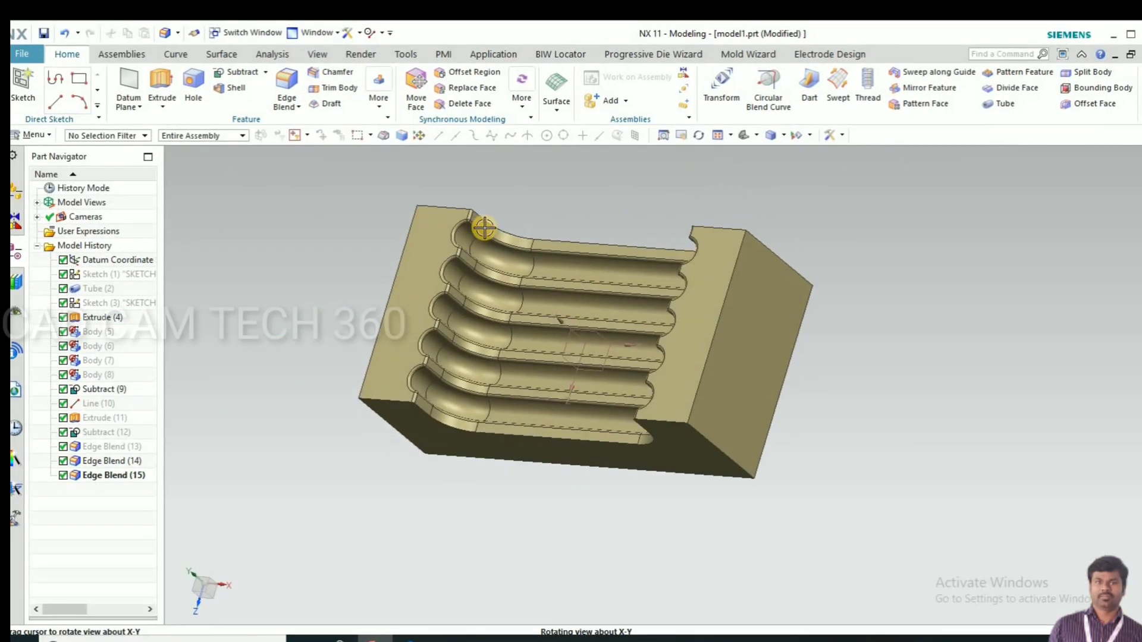
{"action": "scroll", "coordinate": [609, 214], "scroll_direction": "up", "scroll_amount": 6}
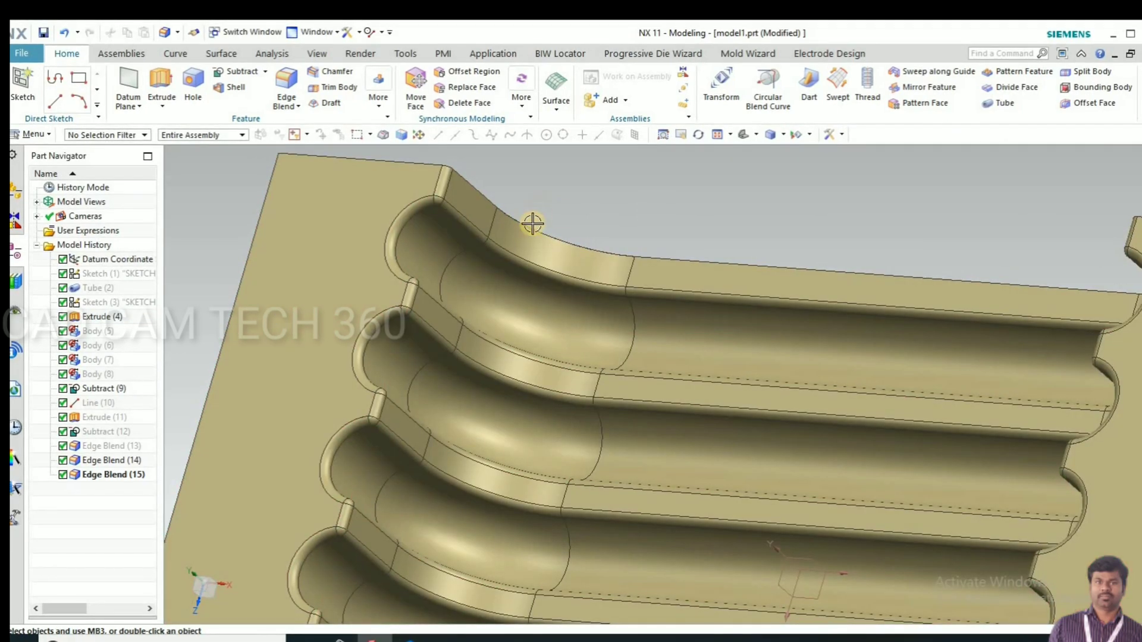
{"action": "scroll", "coordinate": [532, 223], "scroll_direction": "down", "scroll_amount": 3}
{"action": "middle_click_drag", "start_coordinate": [269, 327], "coordinate": [269, 325]}
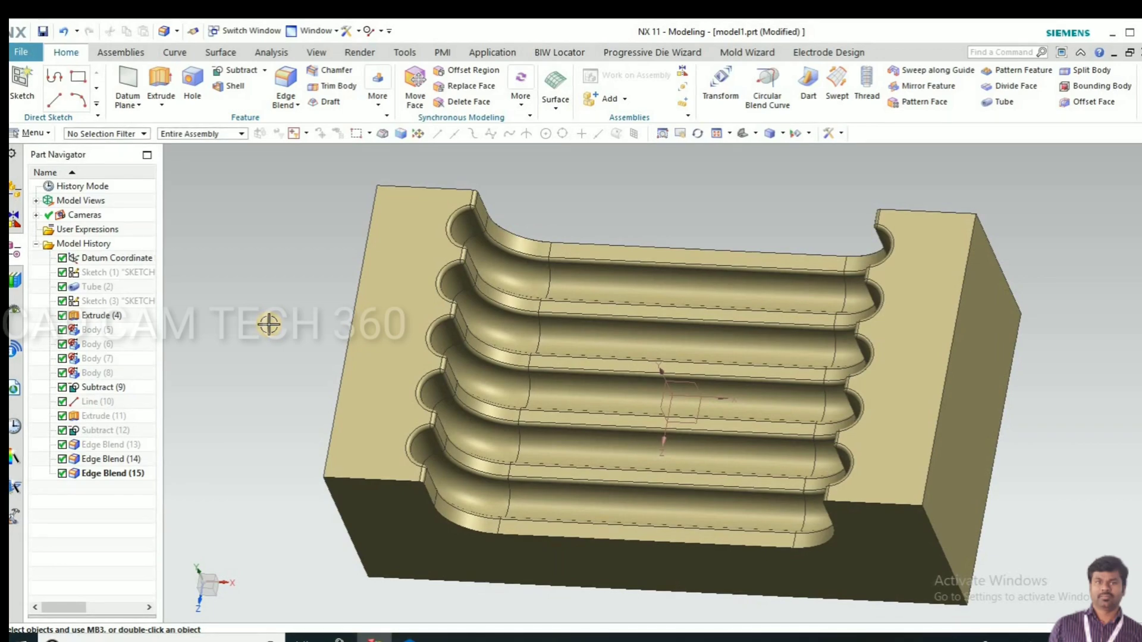
Step: Redisplay the five hidden tube bodies in the block's grooves, leaving the insert and the sketch hidden
{"action": "key", "text": "ctrl+shift+k"}
{"action": "left_click", "coordinate": [461, 217]}
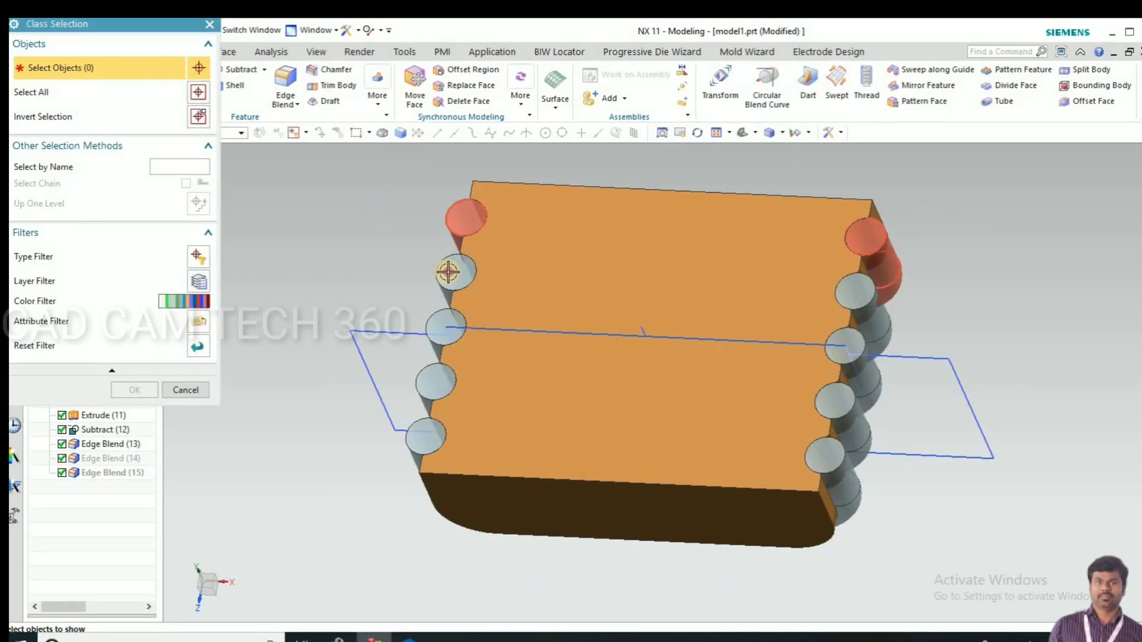
{"action": "left_click", "coordinate": [451, 271]}
{"action": "left_click", "coordinate": [436, 321]}
{"action": "left_click", "coordinate": [426, 375]}
{"action": "left_click", "coordinate": [421, 428]}
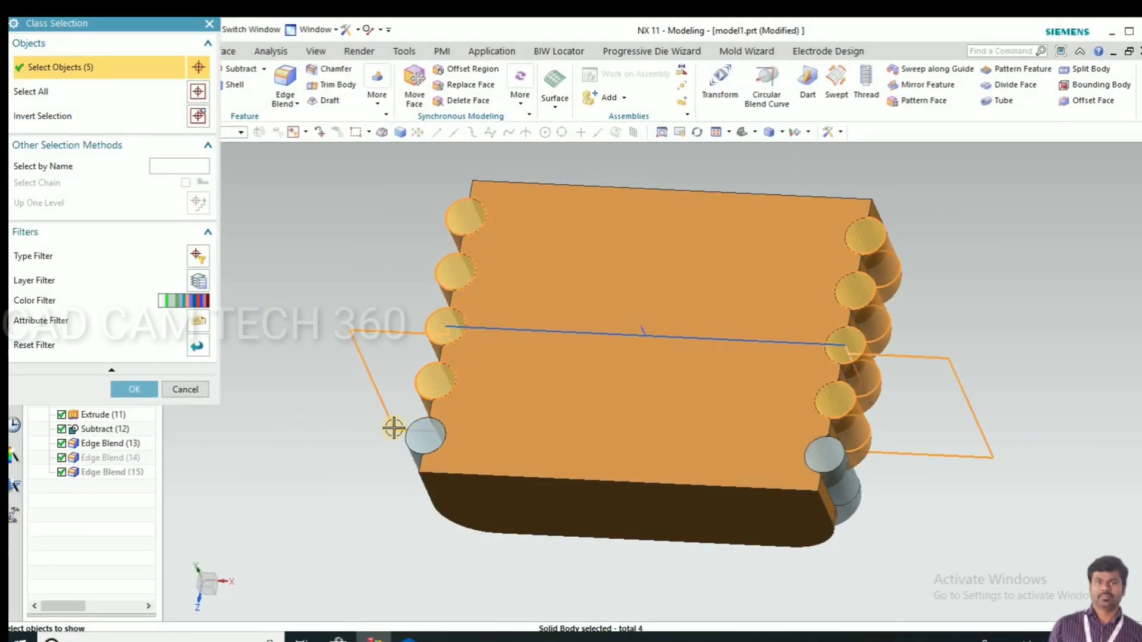
{"action": "left_click", "coordinate": [416, 436]}
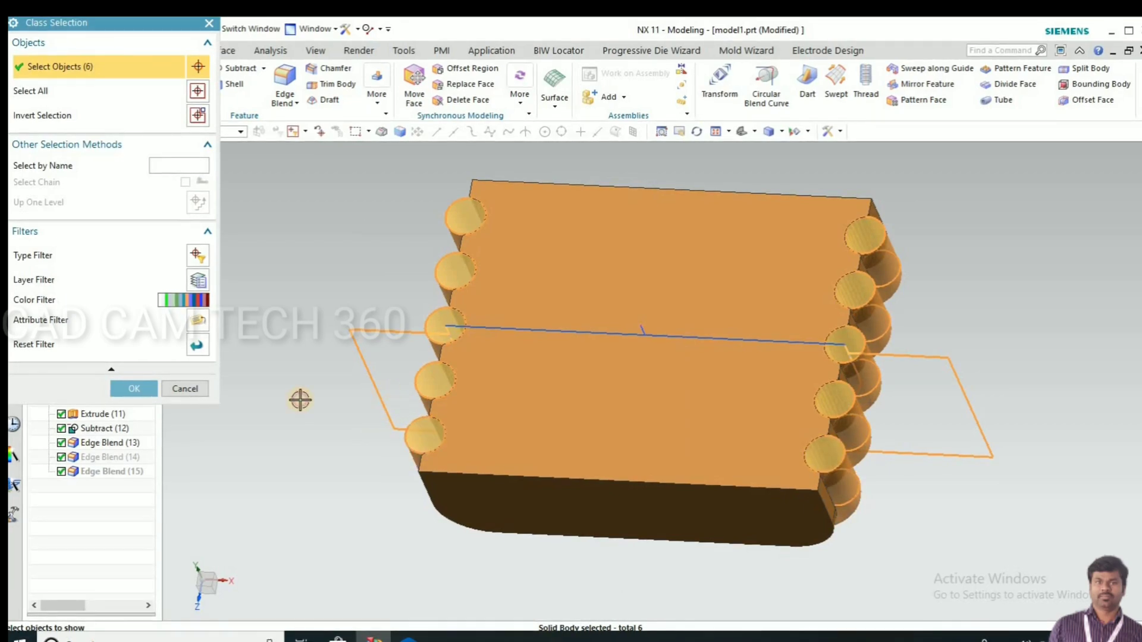
{"action": "left_click", "coordinate": [381, 399], "text": "shift"}
{"action": "left_click", "coordinate": [179, 390]}
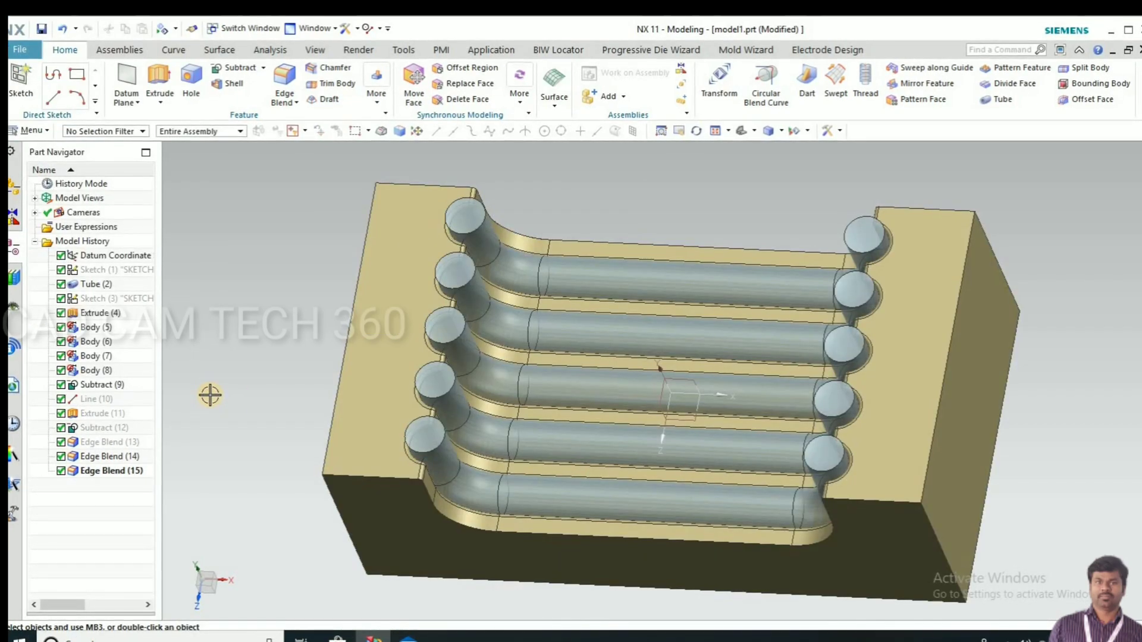
Step: Edit the display of the five tube bodies in the block's grooves and change their colour to Yellow
{"action": "key", "text": "ctrl+j"}
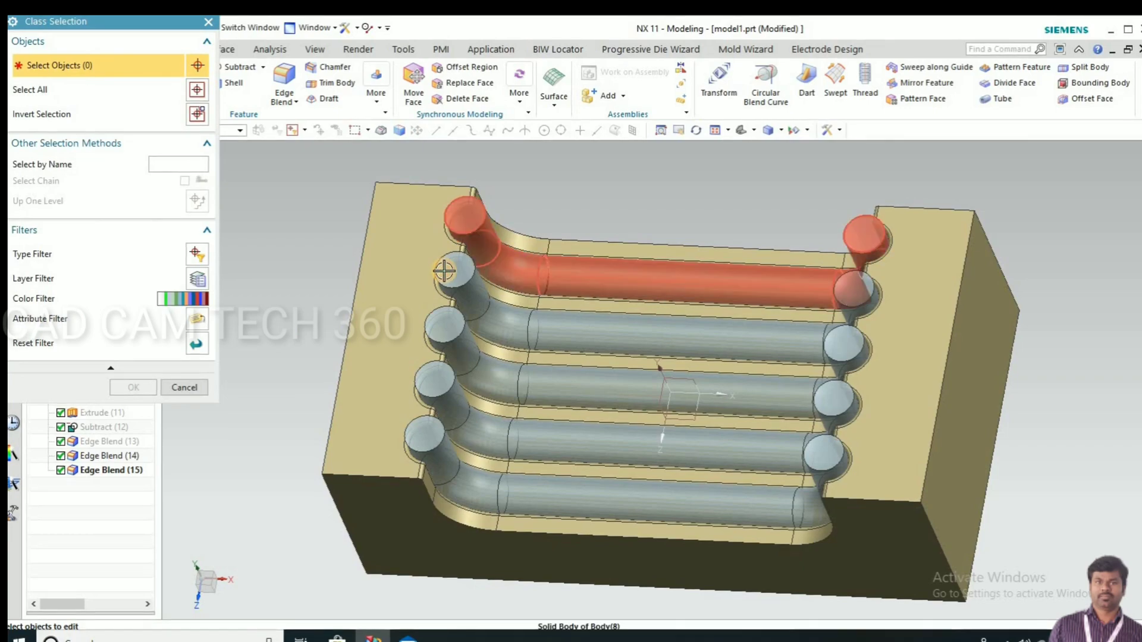
{"action": "left_click", "coordinate": [460, 238]}
{"action": "left_click", "coordinate": [453, 275]}
{"action": "left_click", "coordinate": [432, 386]}
{"action": "left_click", "coordinate": [420, 428]}
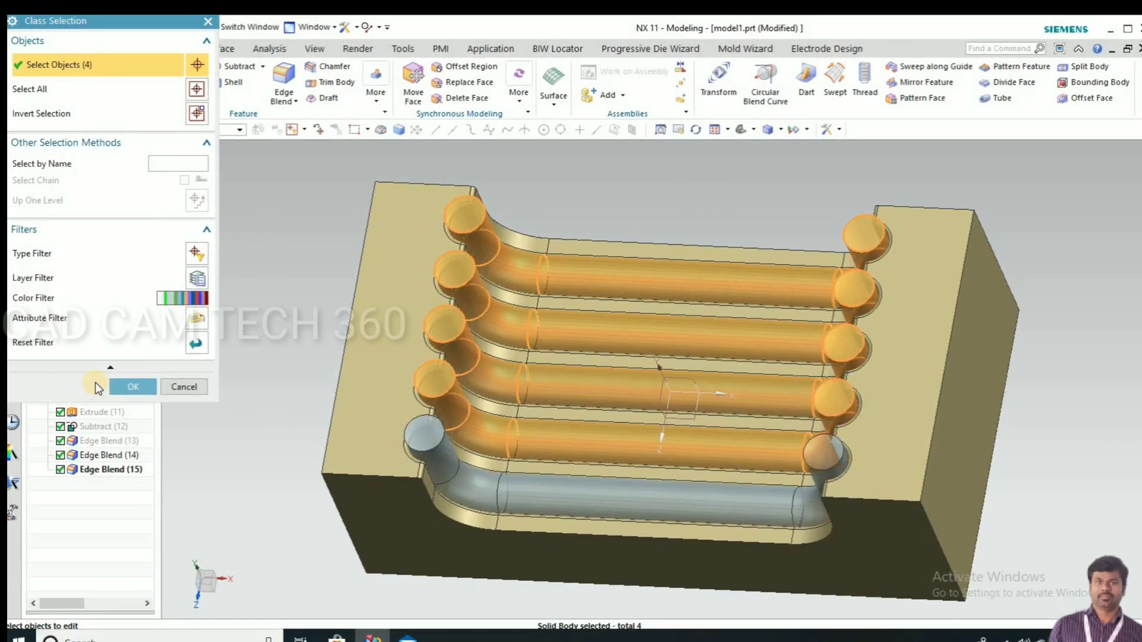
{"action": "left_click", "coordinate": [424, 440]}
{"action": "left_click", "coordinate": [132, 385]}
{"action": "left_click", "coordinate": [174, 106]}
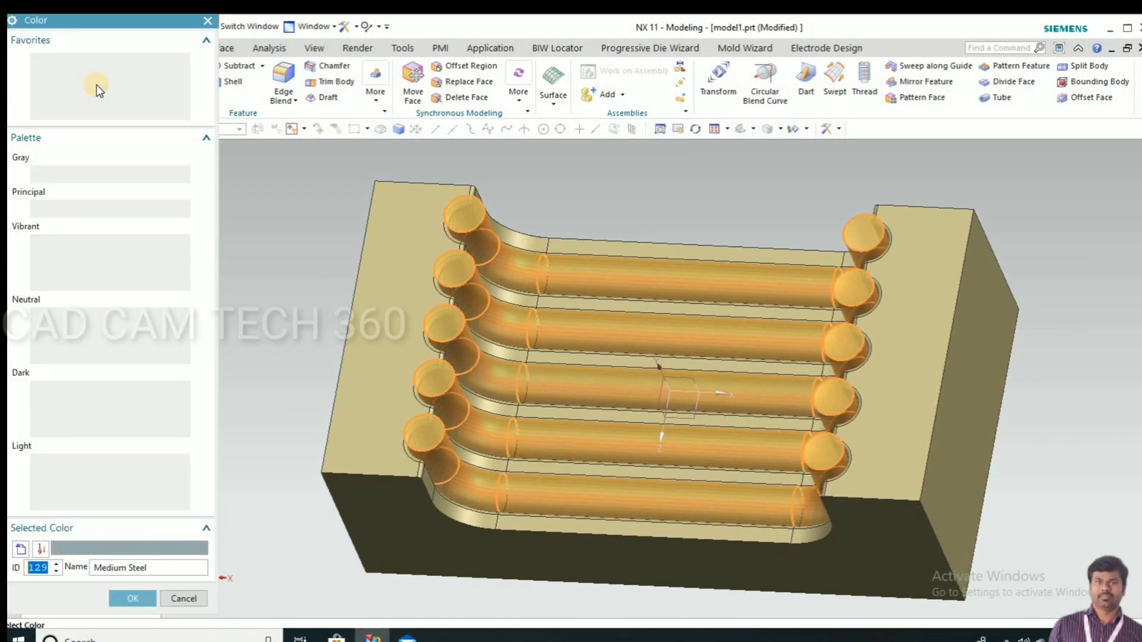
{"action": "left_click", "coordinate": [77, 208]}
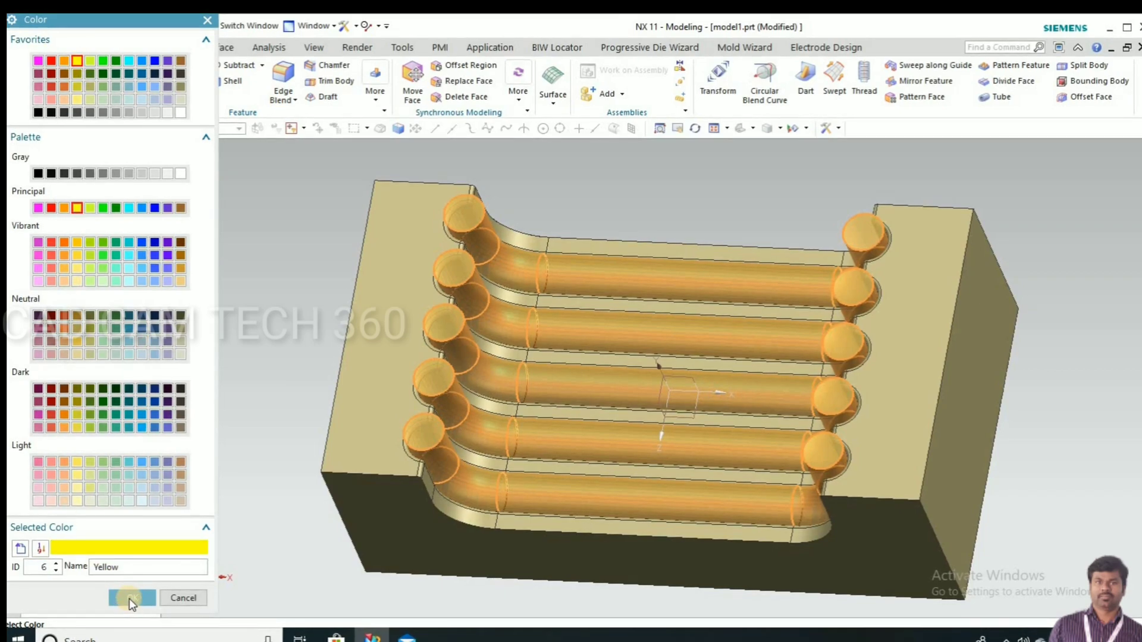
{"action": "left_click", "coordinate": [128, 596]}
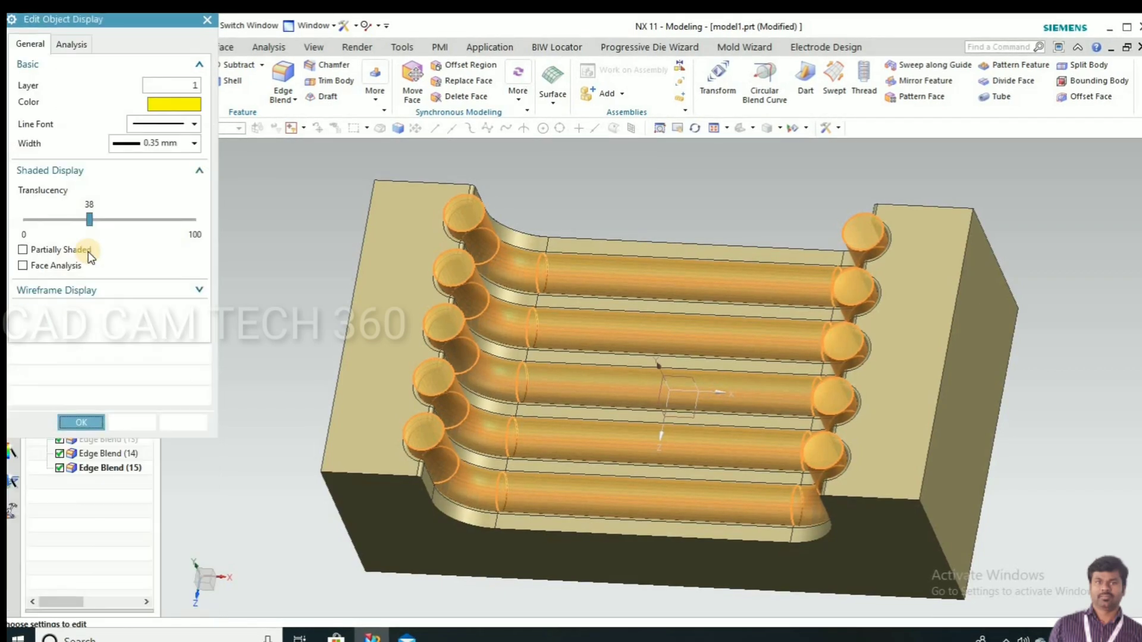
Step: Set the translucency of the five tube bodies to 0 and apply the display changes
{"action": "left_click", "coordinate": [41, 219]}
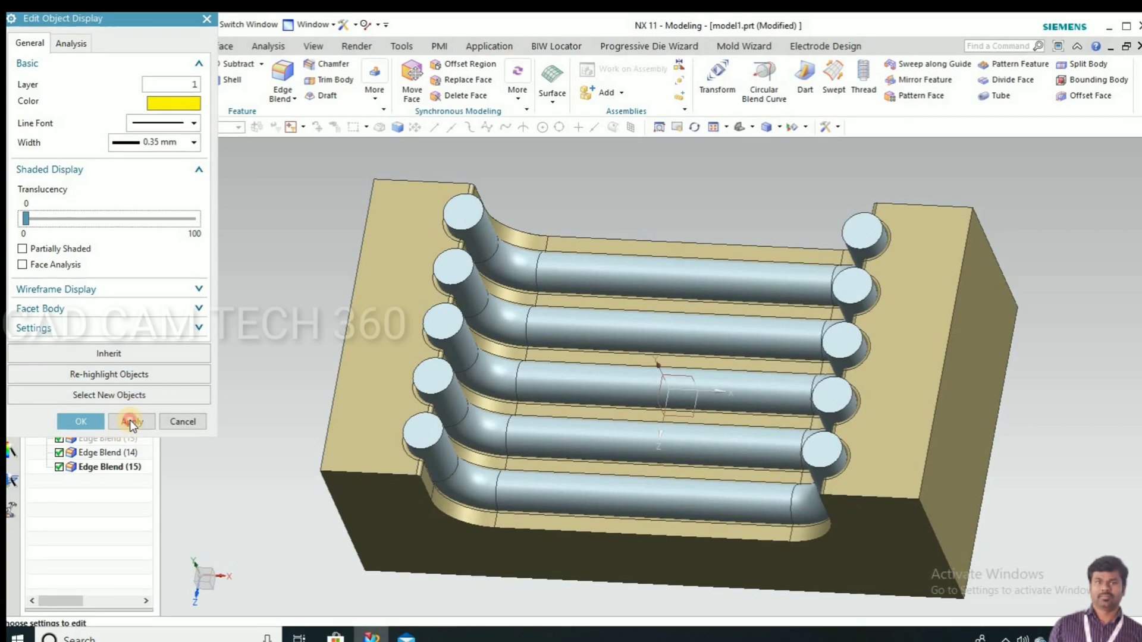
{"action": "left_click", "coordinate": [131, 421]}
{"action": "left_click", "coordinate": [81, 421]}
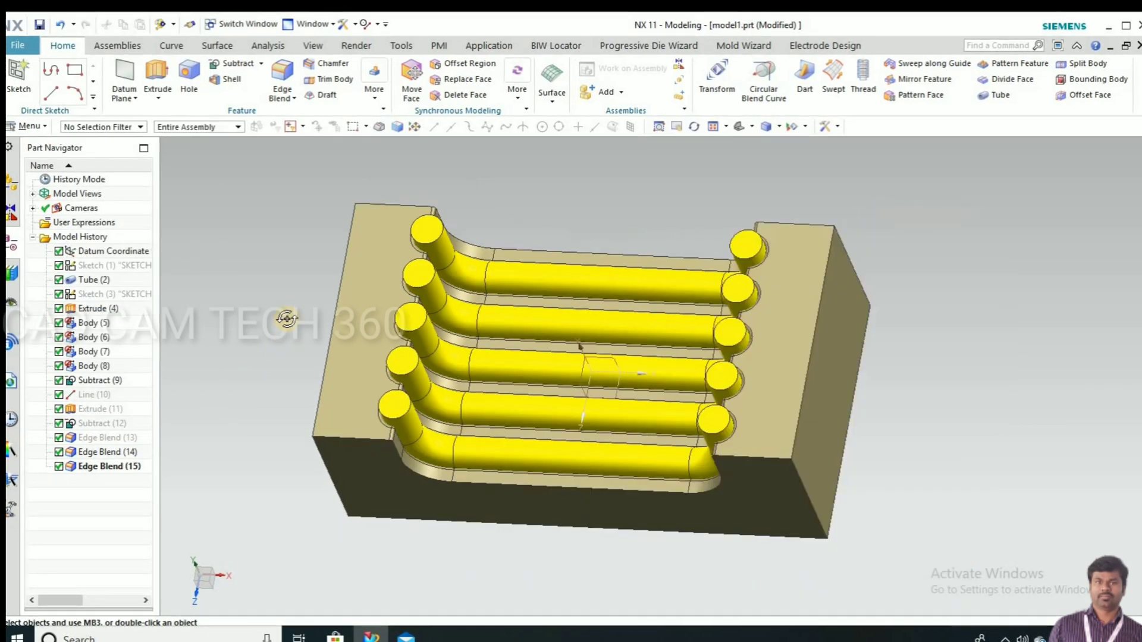
Step: Redisplay the hidden insert body over the tubes, leaving the sketch hidden
{"action": "middle_click_drag", "start_coordinate": [287, 318], "coordinate": [277, 340]}
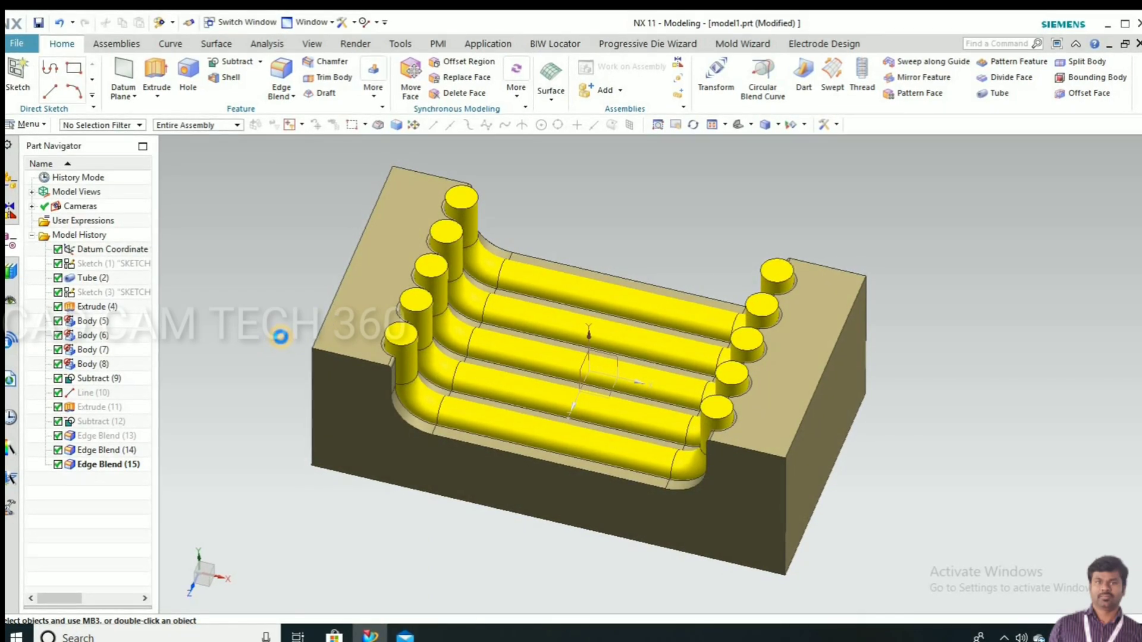
{"action": "key", "text": "ctrl+shift+j"}
{"action": "left_click", "coordinate": [185, 607]}
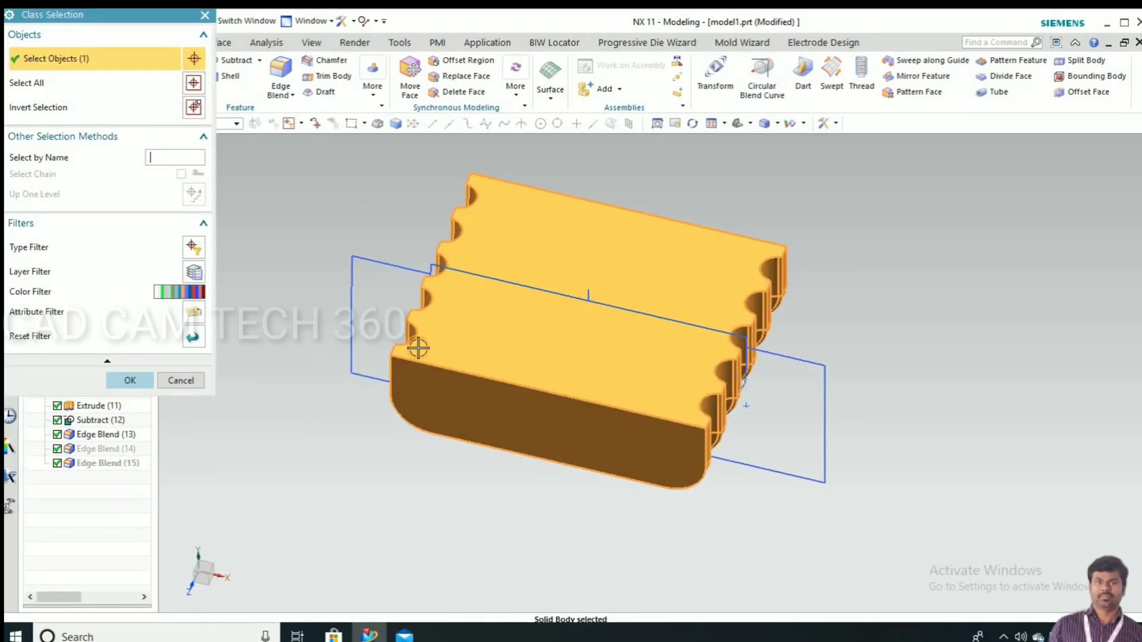
{"action": "middle_click", "coordinate": [418, 347]}
Step: Offset the insert's top face upward by 11 mm with Offset Region
{"action": "scroll", "coordinate": [436, 466], "scroll_direction": "down", "scroll_amount": 1}
{"action": "mouse_move", "coordinate": [428, 446]}
{"action": "middle_mouse_down"}
{"action": "mouse_move", "coordinate": [447, 441]}
{"action": "mouse_move", "coordinate": [426, 455]}
{"action": "middle_mouse_up"}
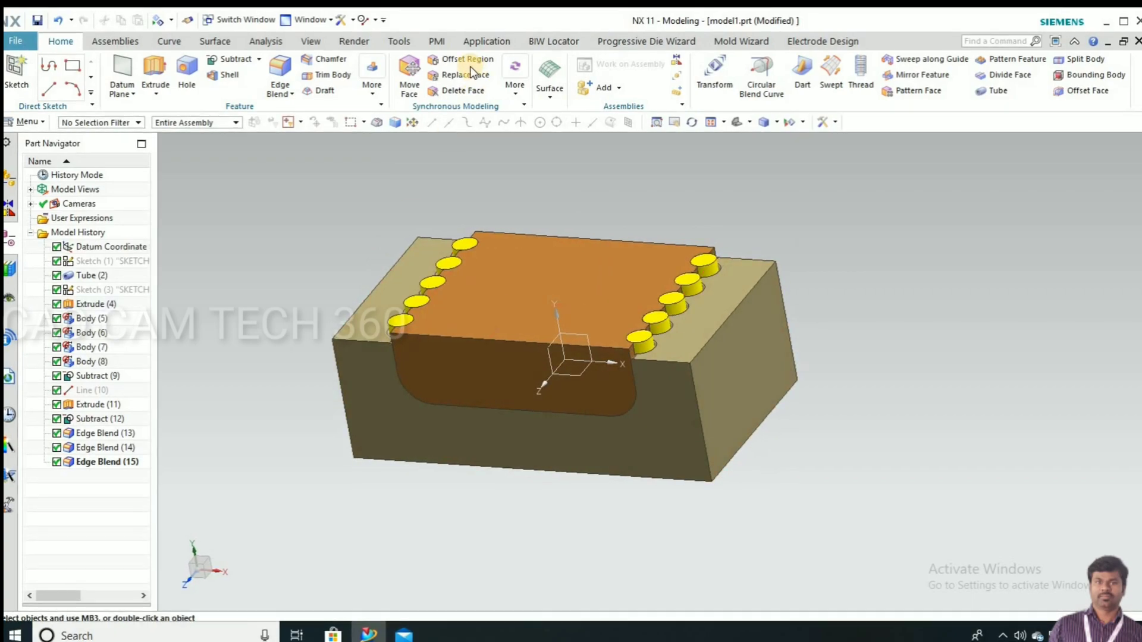
{"action": "left_click", "coordinate": [540, 310]}
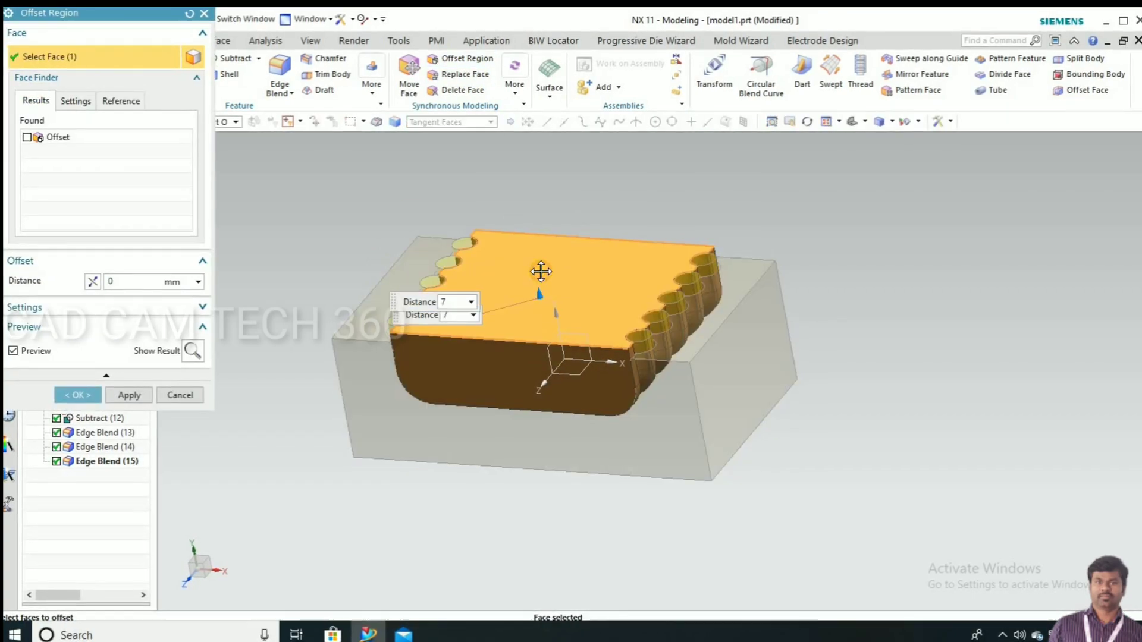
{"action": "type", "text": "7"}
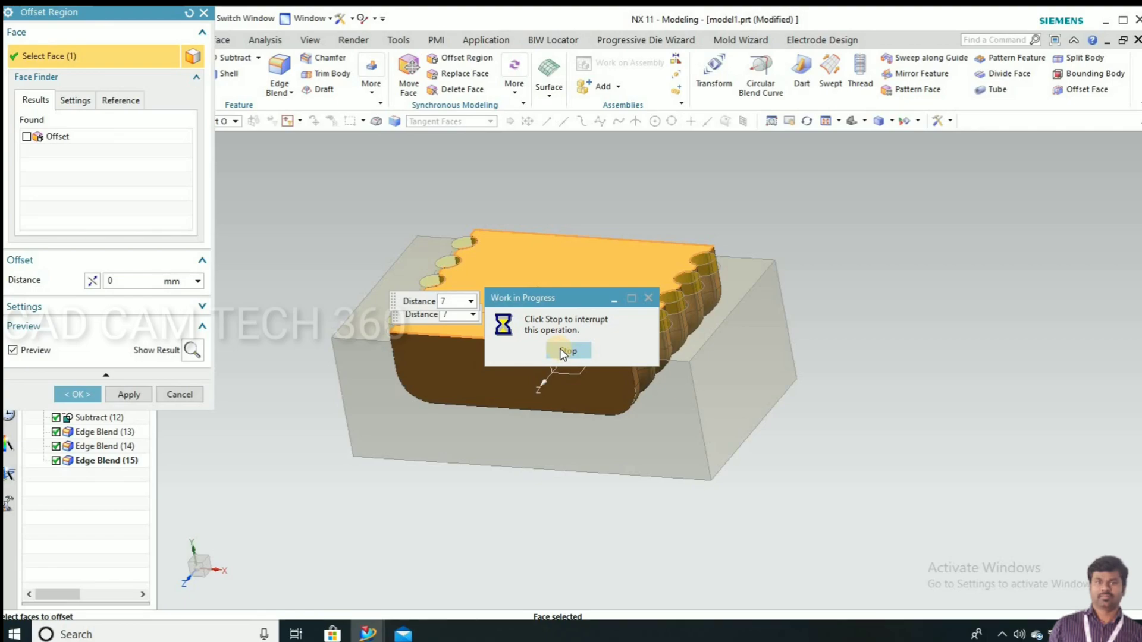
{"action": "left_click", "coordinate": [82, 395]}
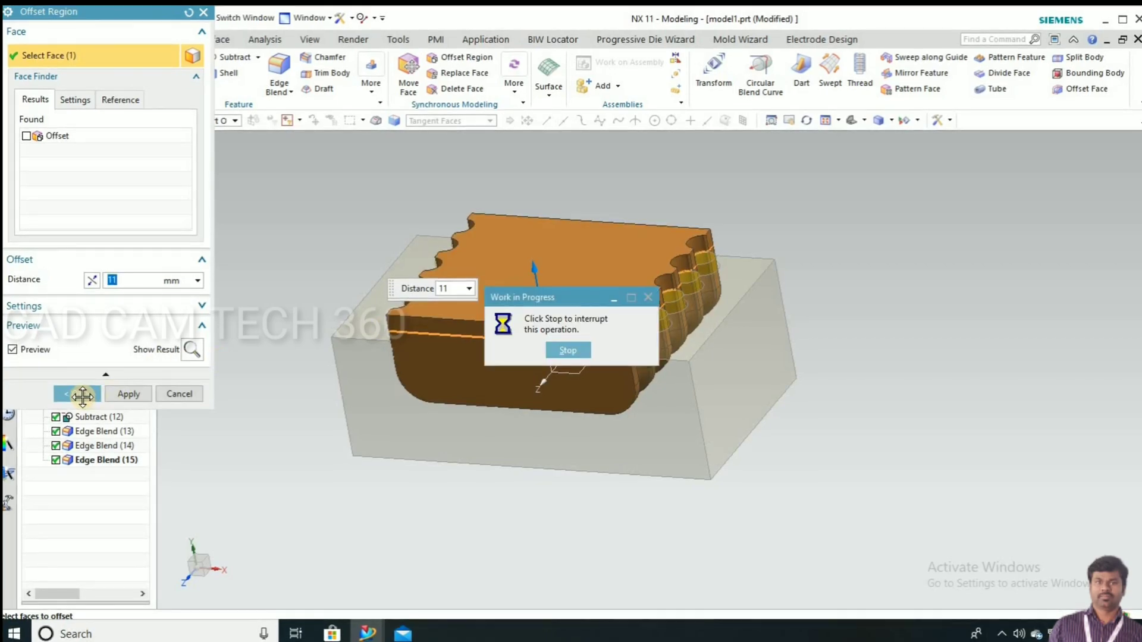